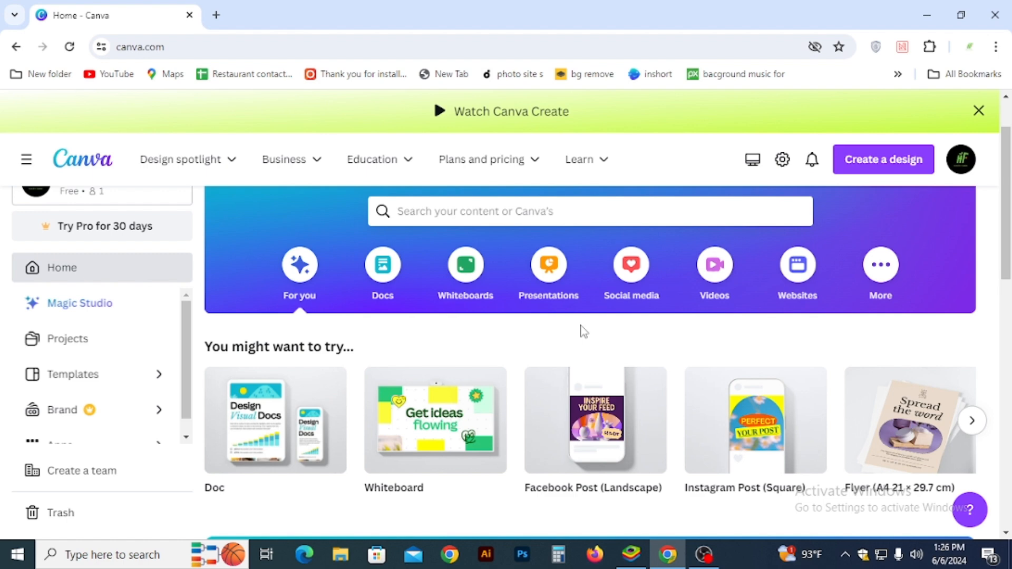
- Search the templates for "Facebook cover page" and open the suggested Facebook Cover category
scroll(581, 325, "up", 2)
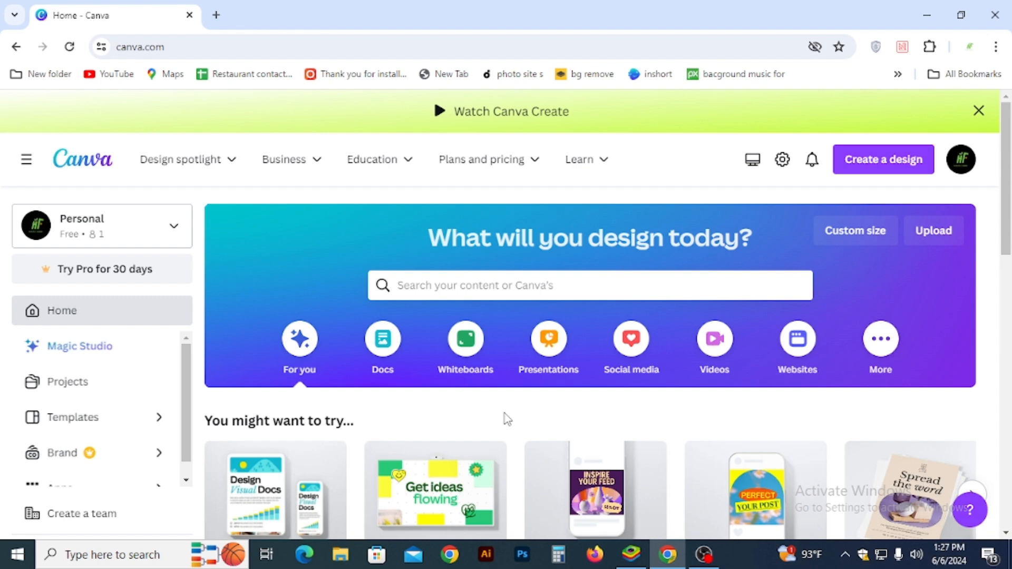
left_click(471, 287)
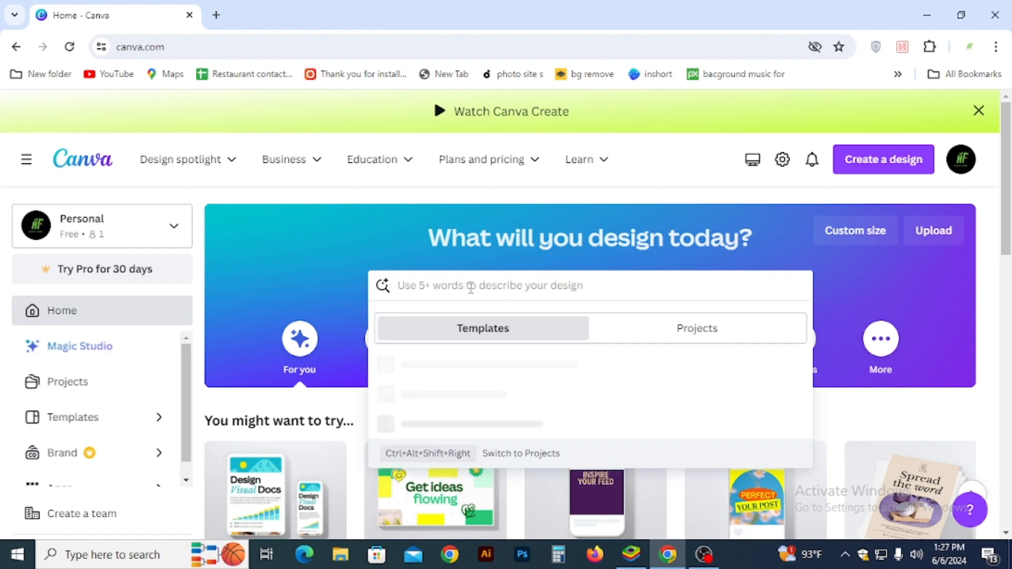
type("Face")
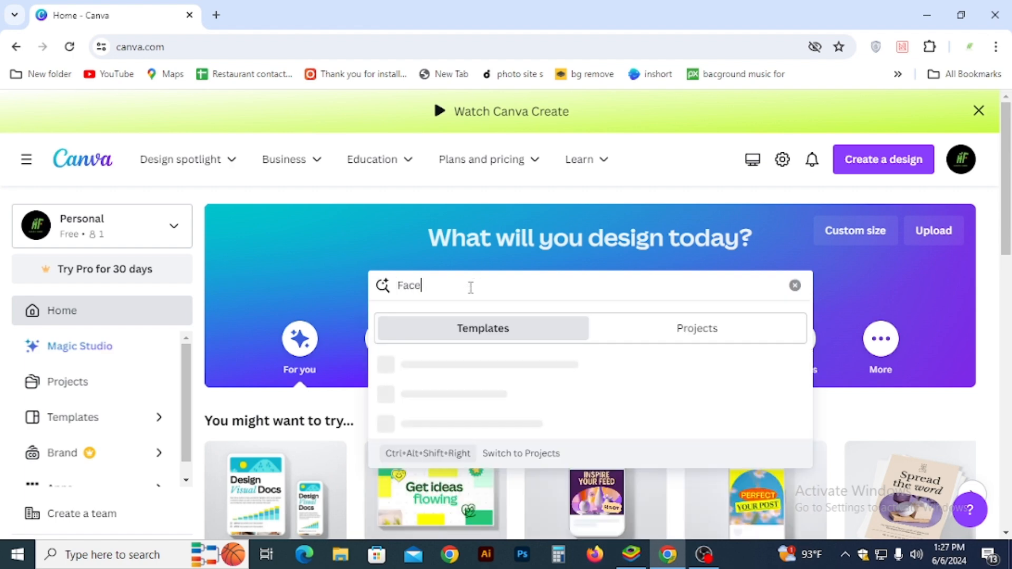
type("book cove")
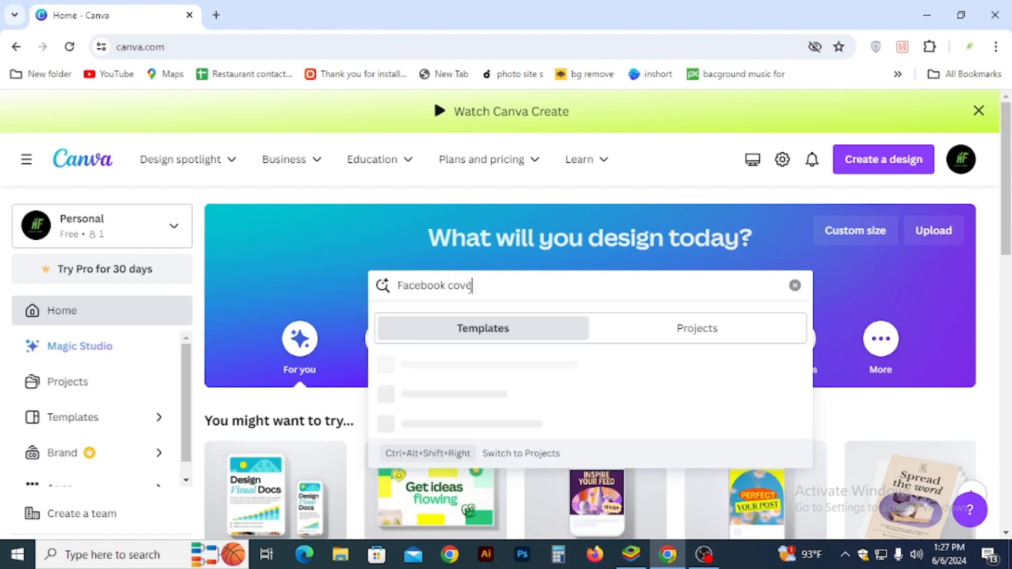
type("r page")
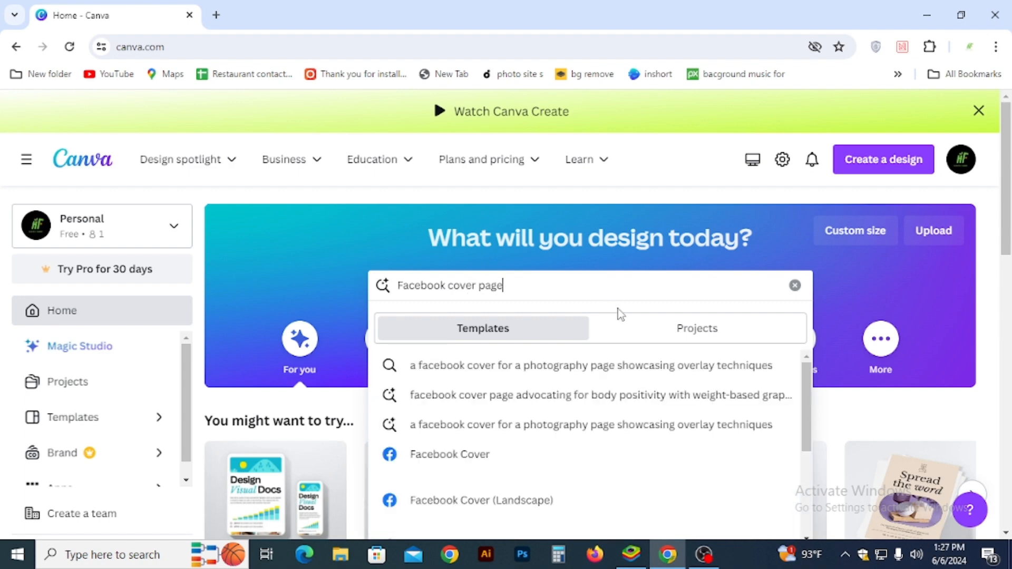
left_click(454, 461)
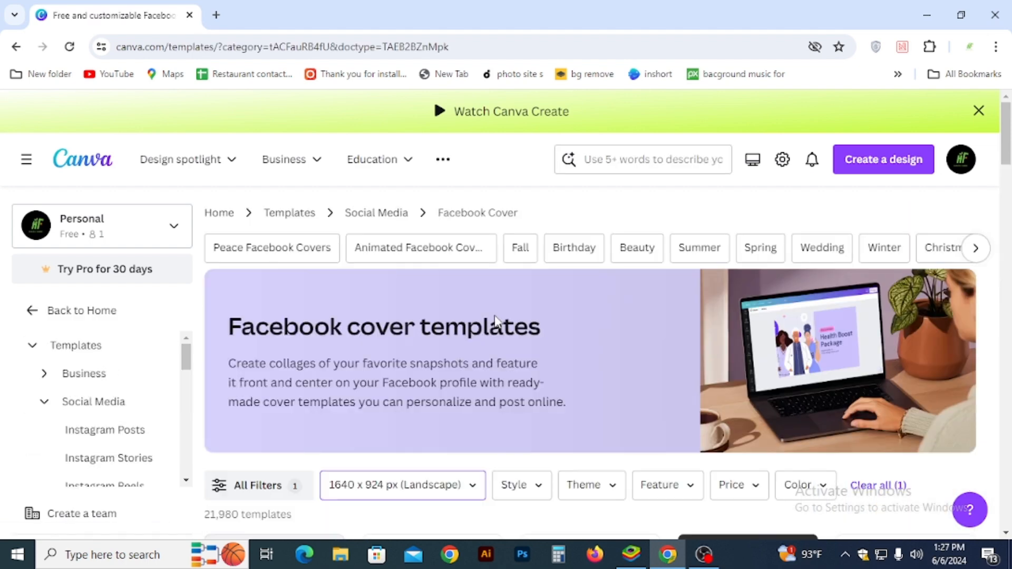
- Filter the 1640 x 924 px Facebook cover templates by price to show only Free ones
scroll(496, 321, "down", 4)
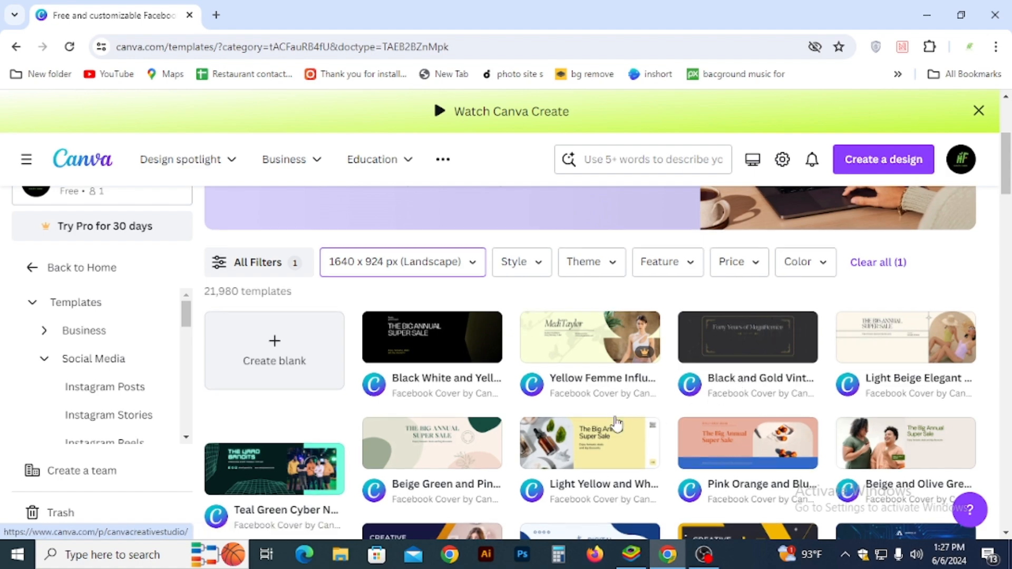
scroll(612, 422, "down", 3)
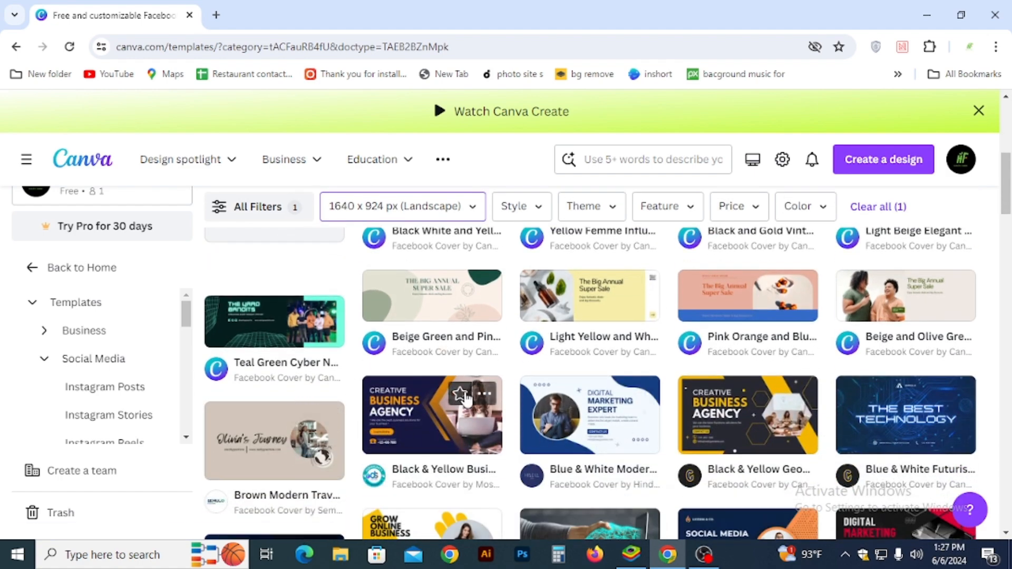
scroll(458, 401, "down", 5)
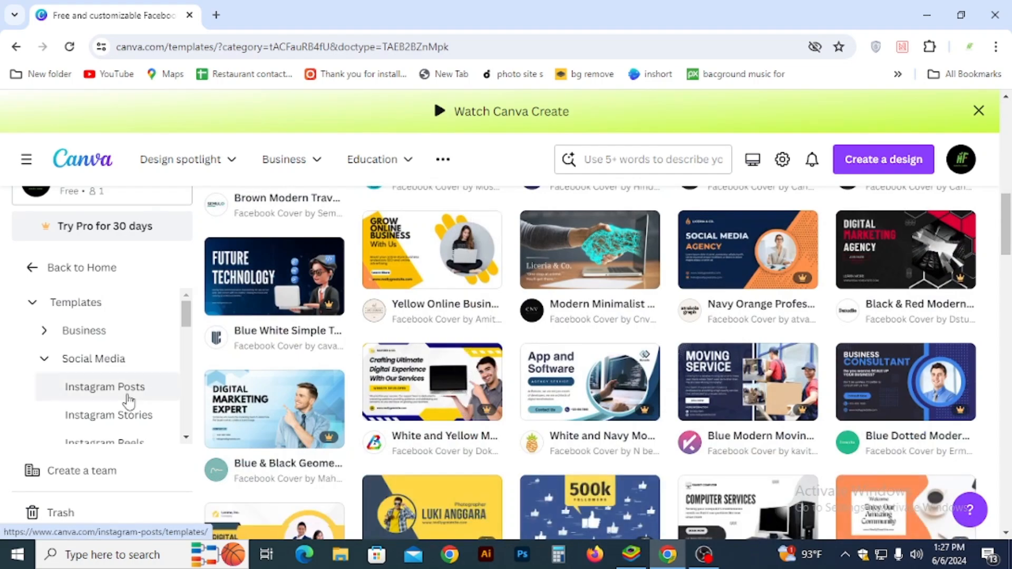
scroll(259, 392, "up", 10)
scroll(310, 387, "down", 4)
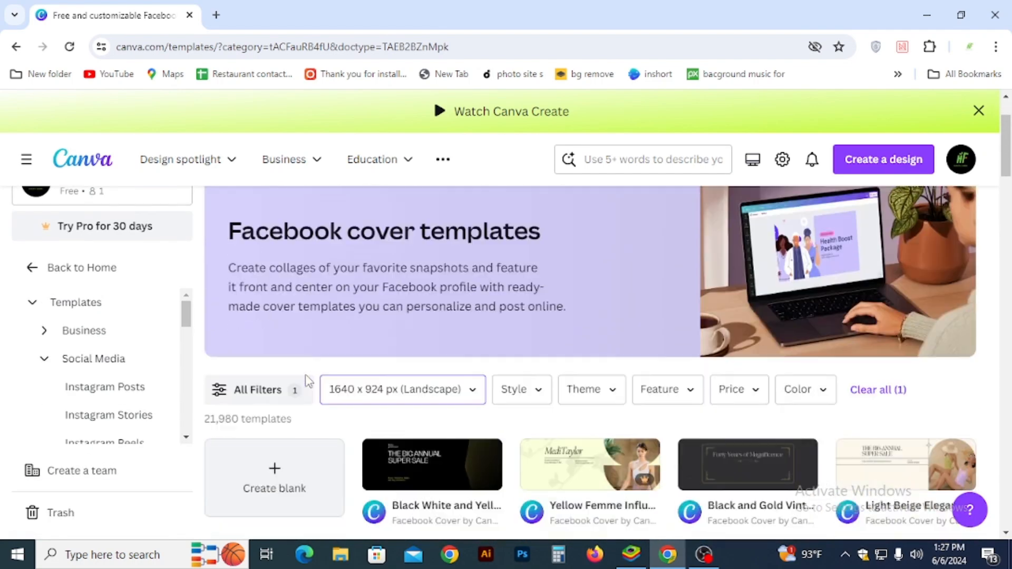
left_click(258, 265)
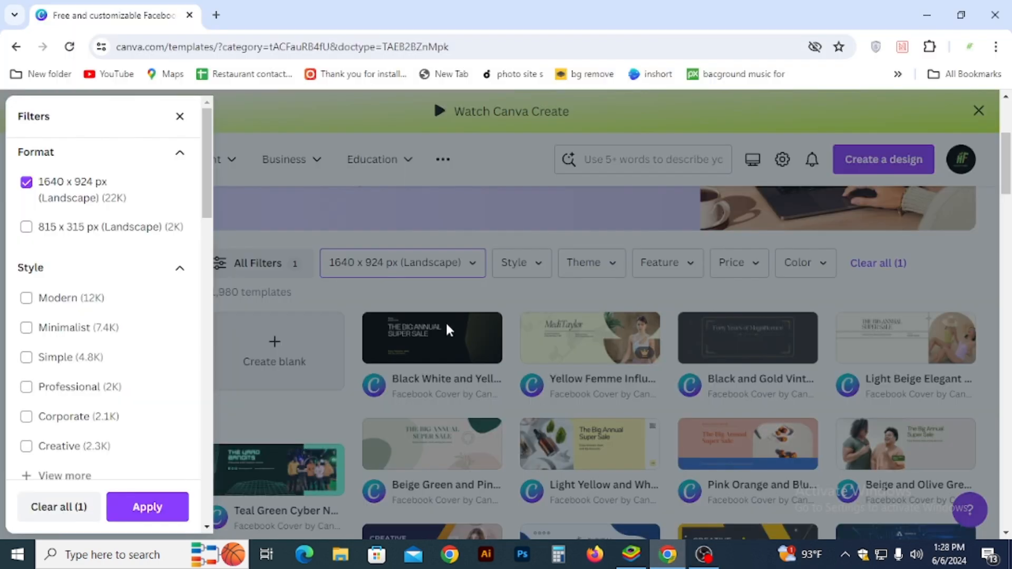
left_click(339, 227)
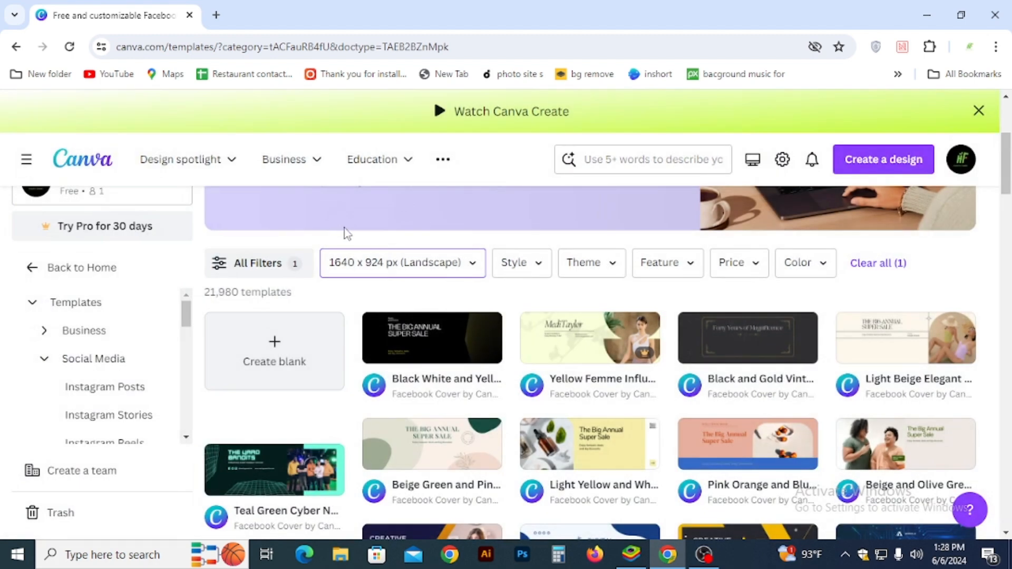
left_click(244, 268)
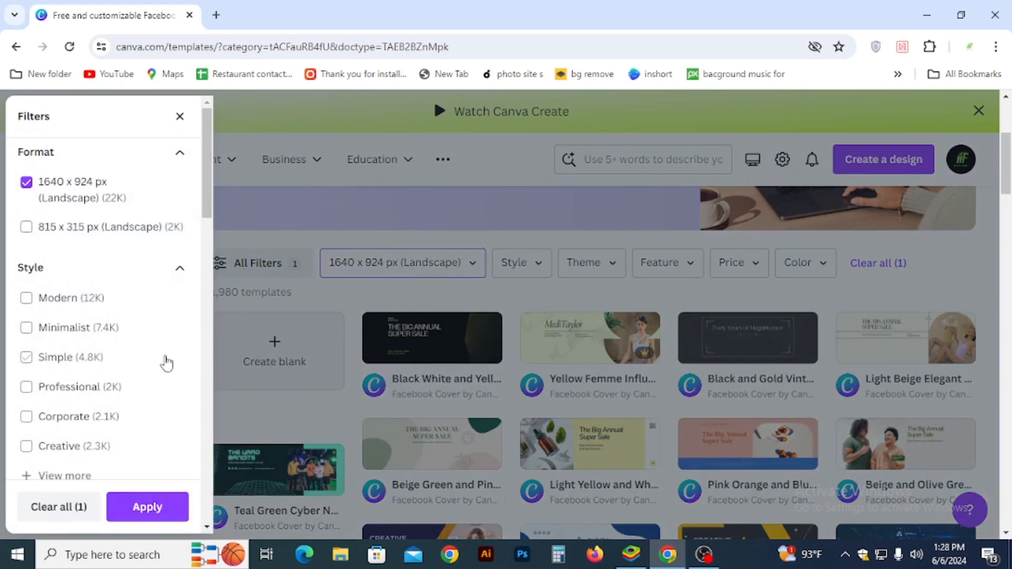
scroll(137, 365, "down", 15)
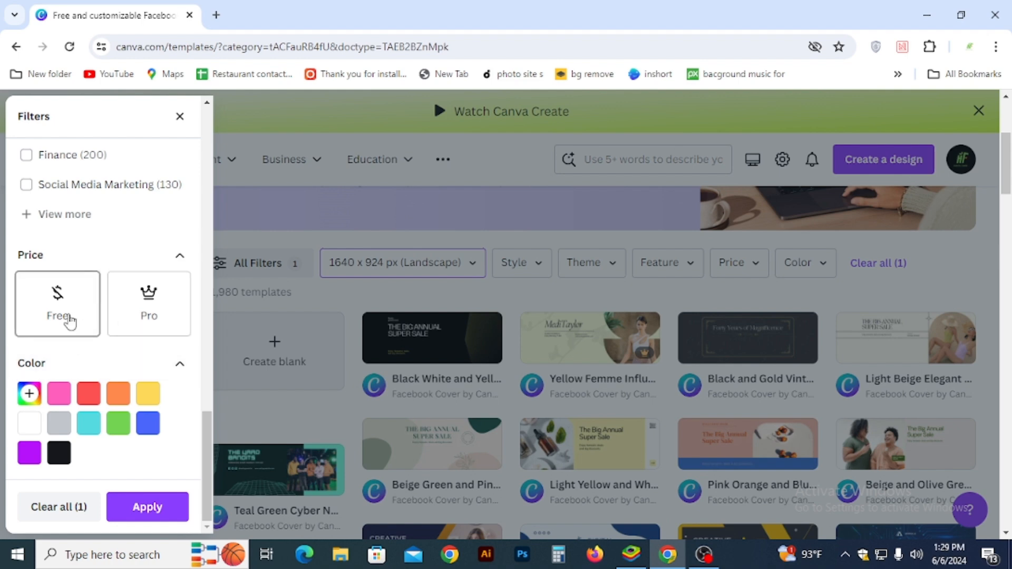
left_click(70, 321)
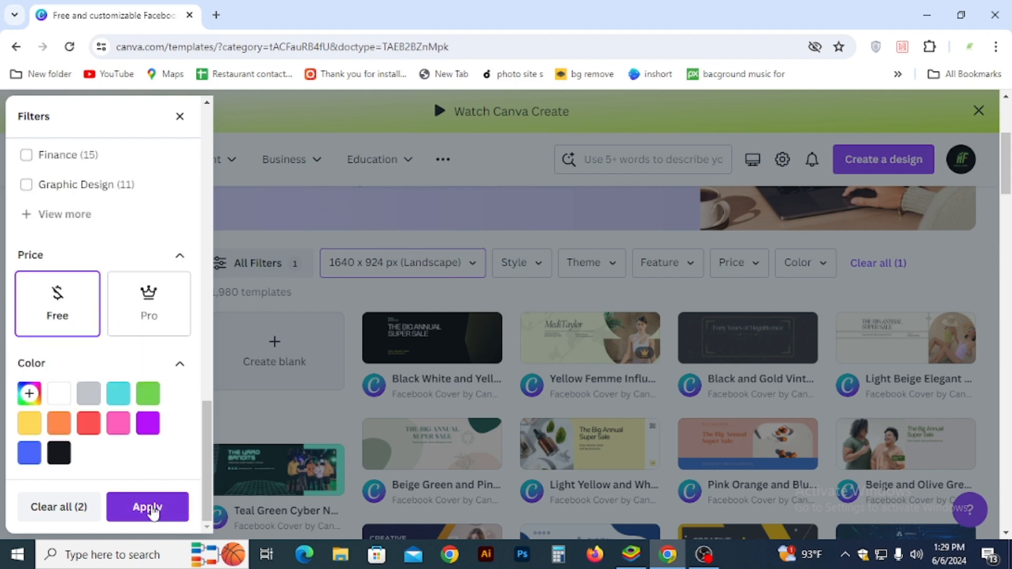
left_click(149, 509)
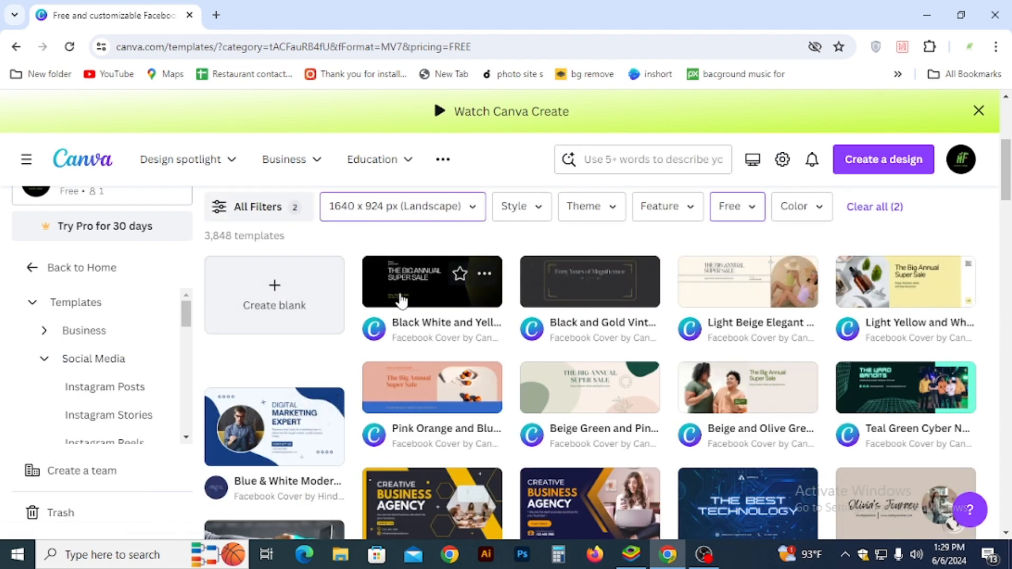
- Browse the free templates, pick the Blue Modern Online Store Facebook Cover and open it for customizing
scroll(554, 404, "down", 3)
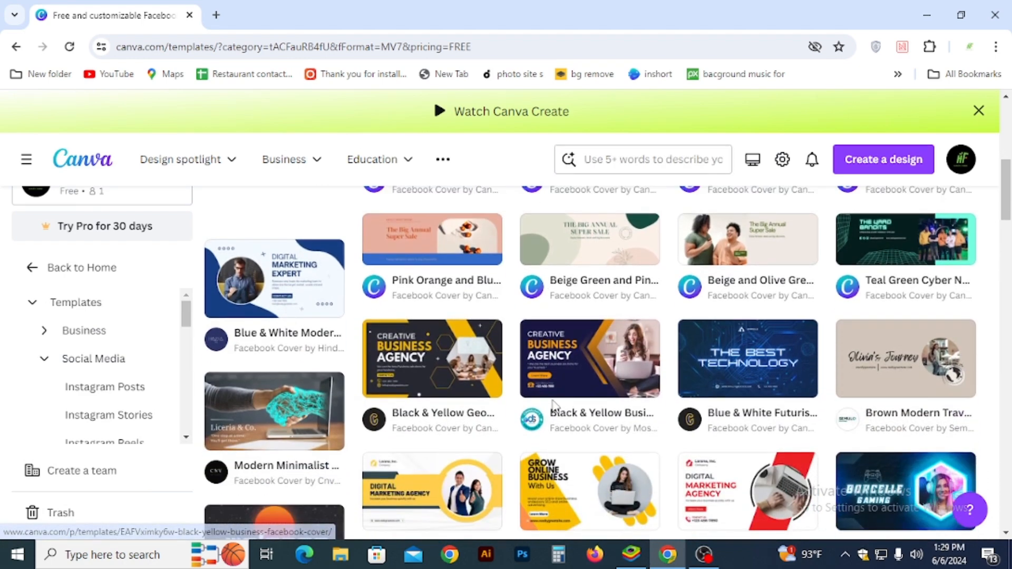
scroll(432, 369, "down", 2)
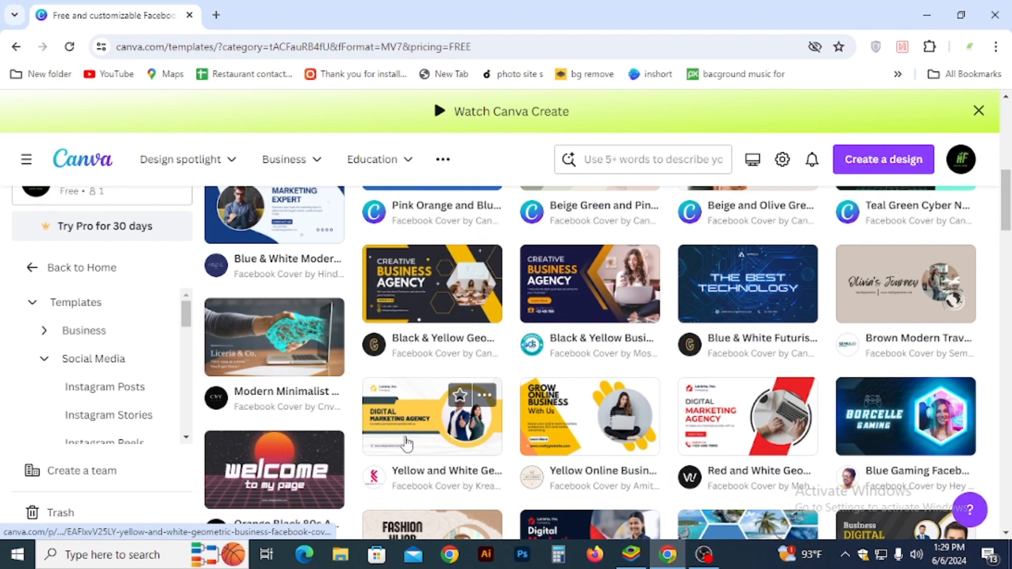
scroll(406, 444, "down", 2)
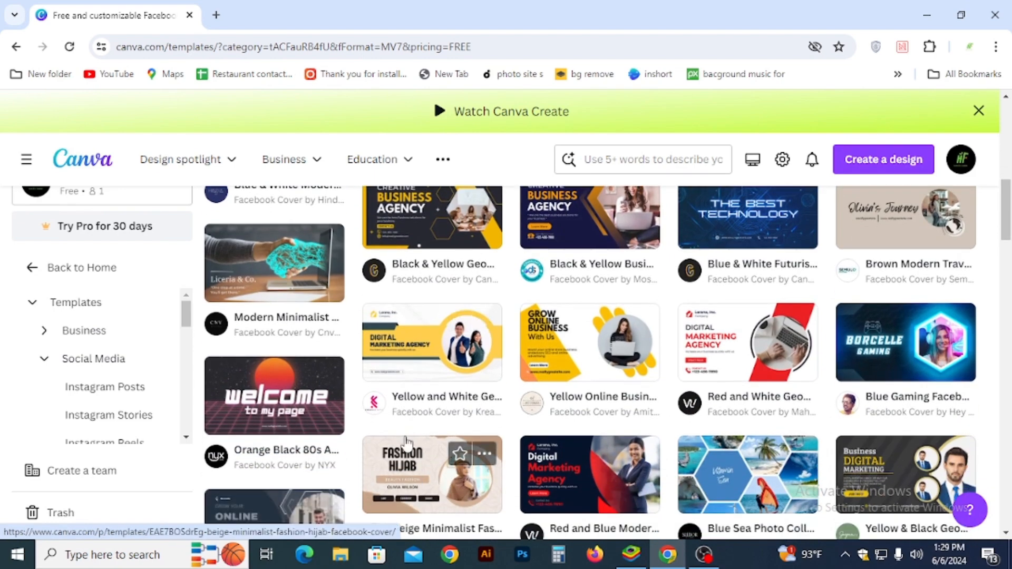
scroll(504, 364, "down", 3)
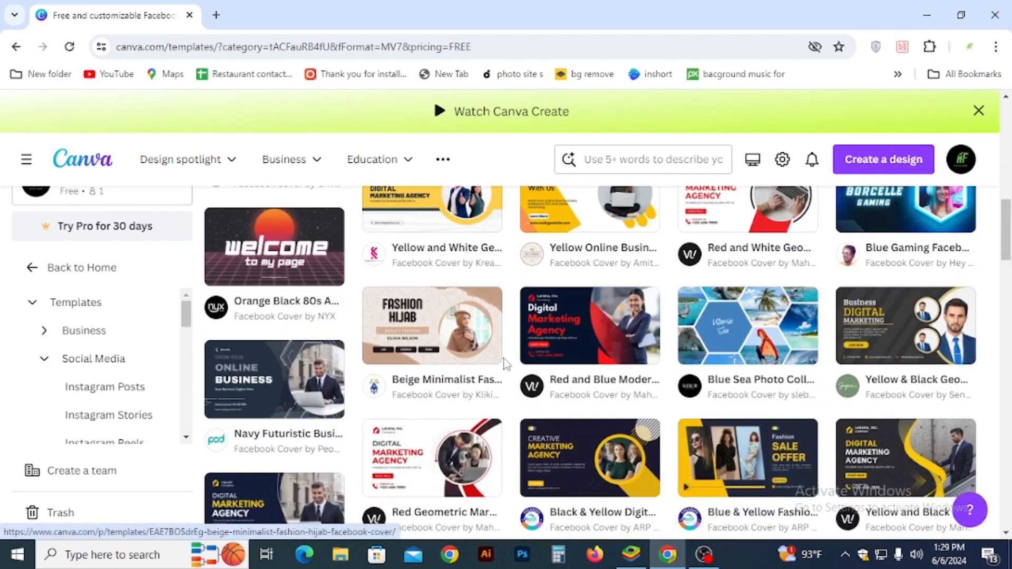
scroll(369, 386, "up", 1)
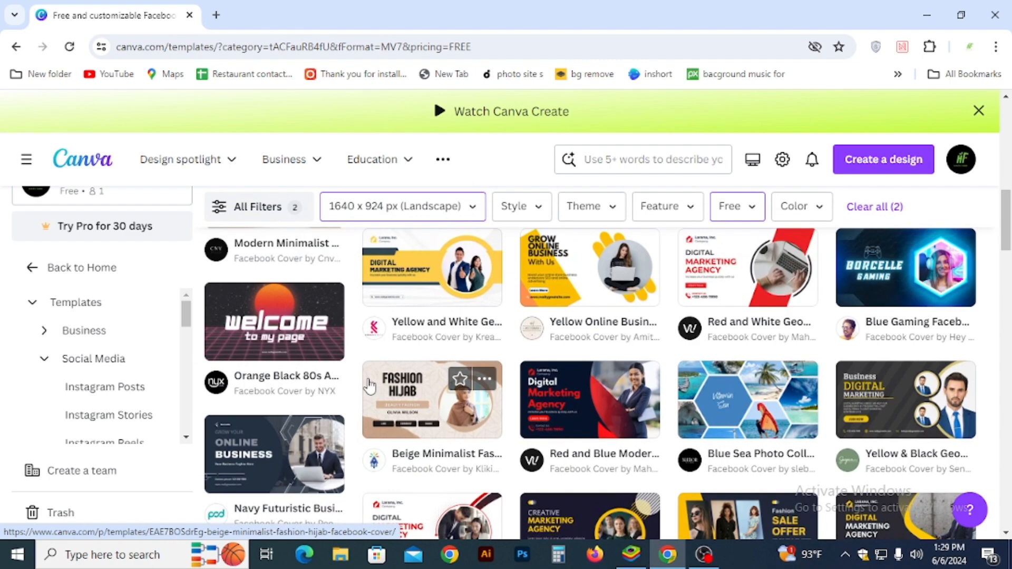
scroll(369, 386, "down", 4)
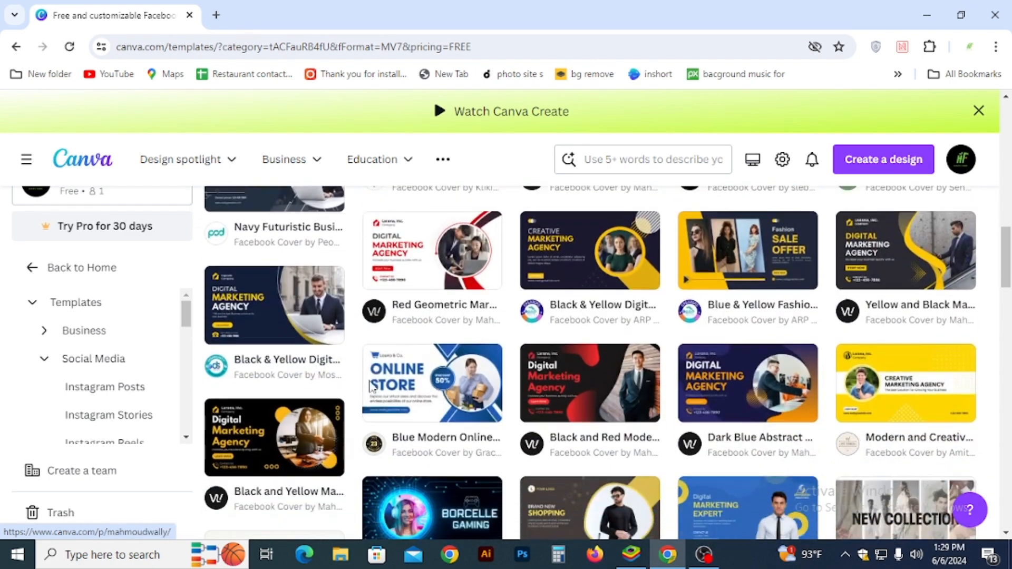
scroll(622, 239, "up", 2)
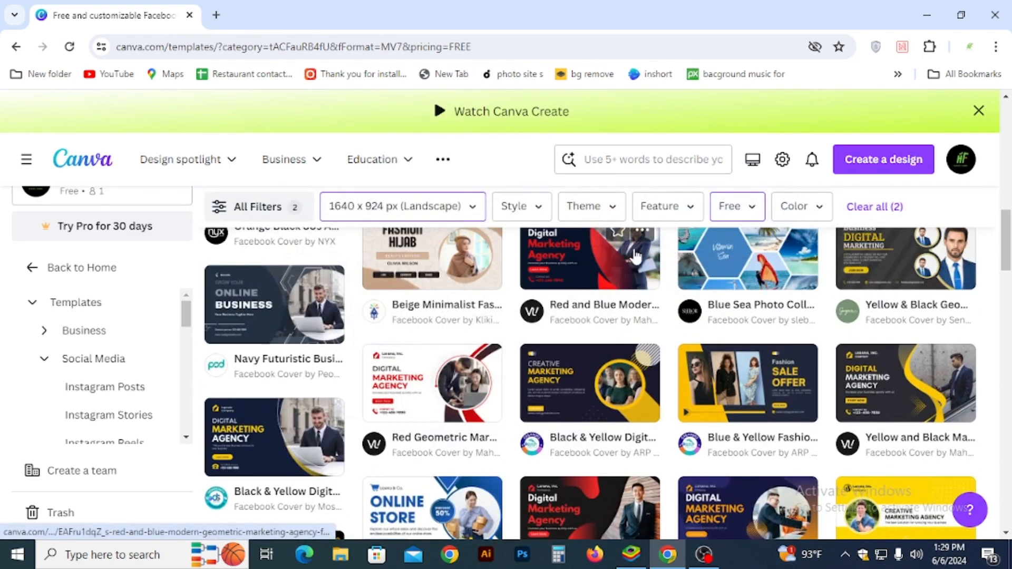
scroll(632, 255, "down", 1)
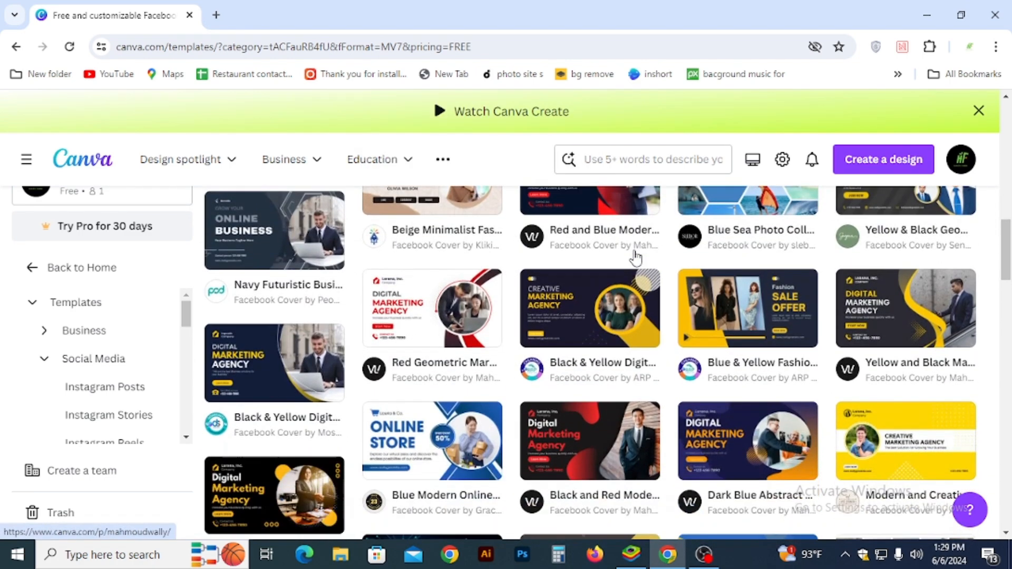
left_click(434, 444)
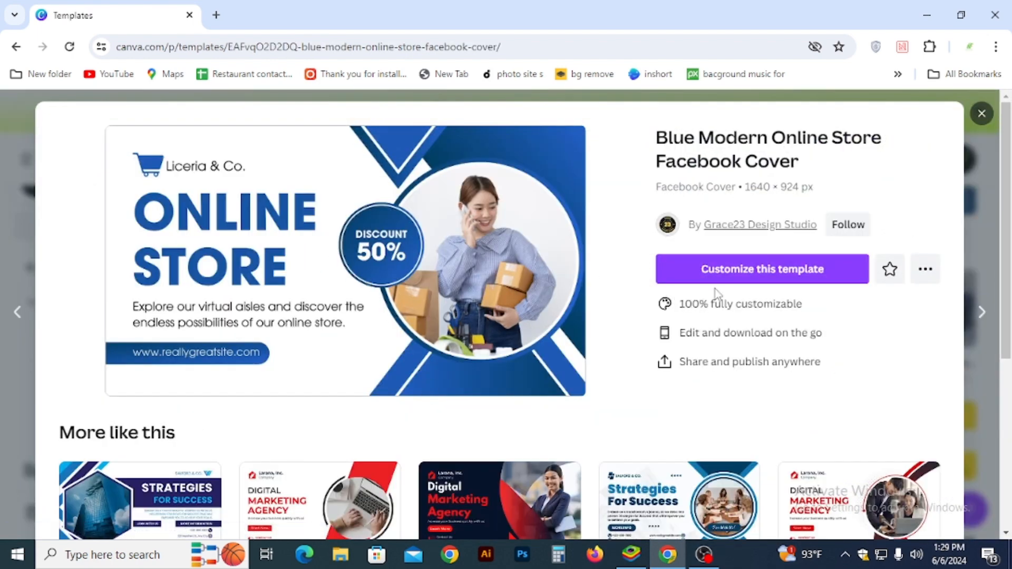
left_click(747, 280)
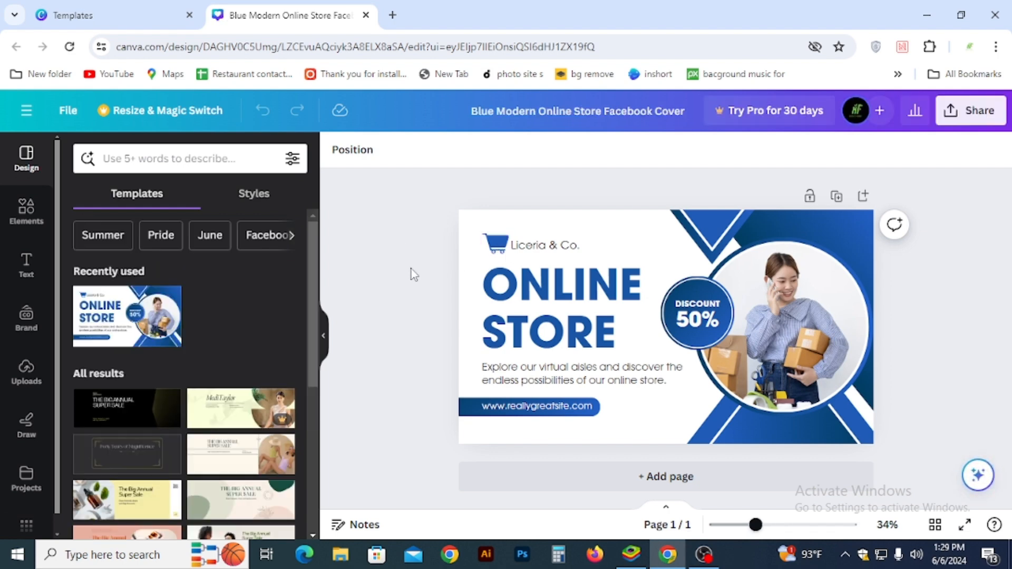
- Delete the shopping cart icon and the "Liceria & Co." text above the ONLINE STORE heading, and dismiss the graphics suggestion
left_click(501, 248)
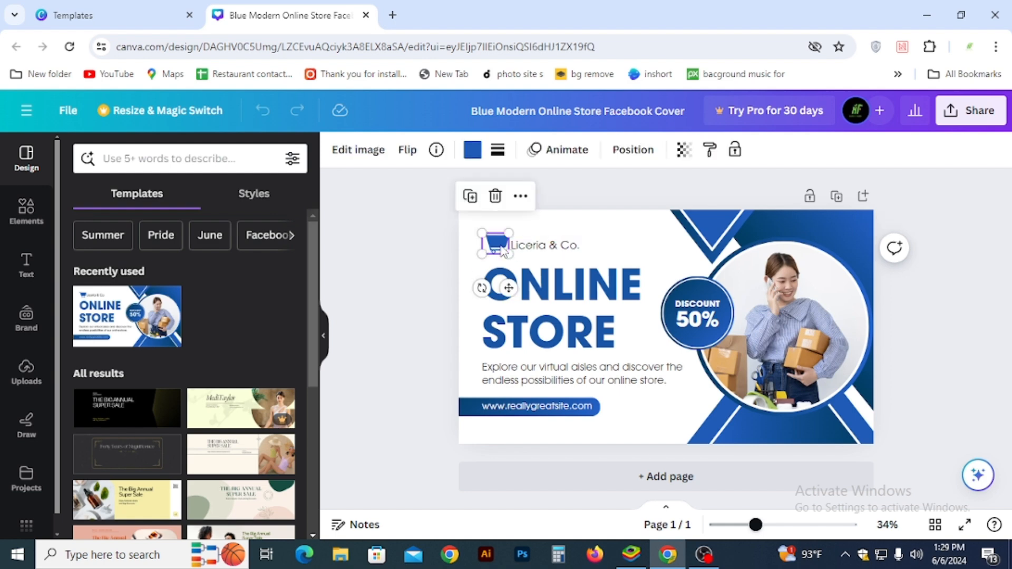
key("Delete")
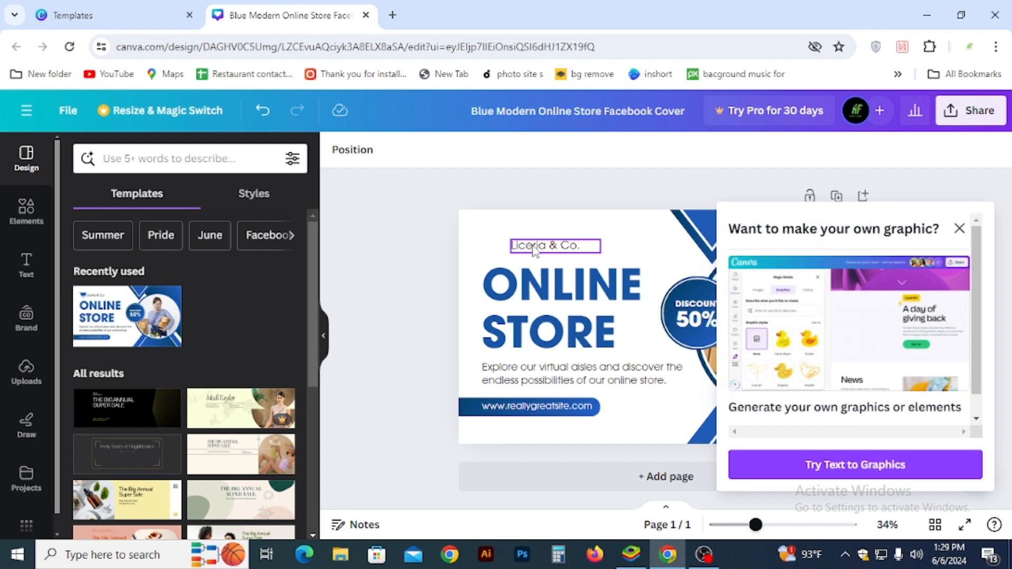
left_click(530, 248)
key("Delete")
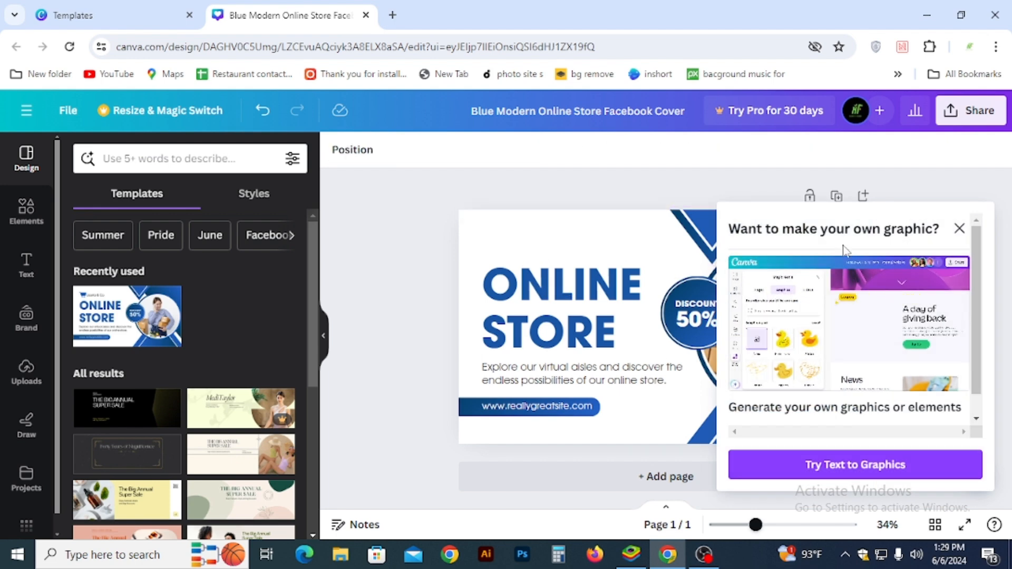
left_click(959, 228)
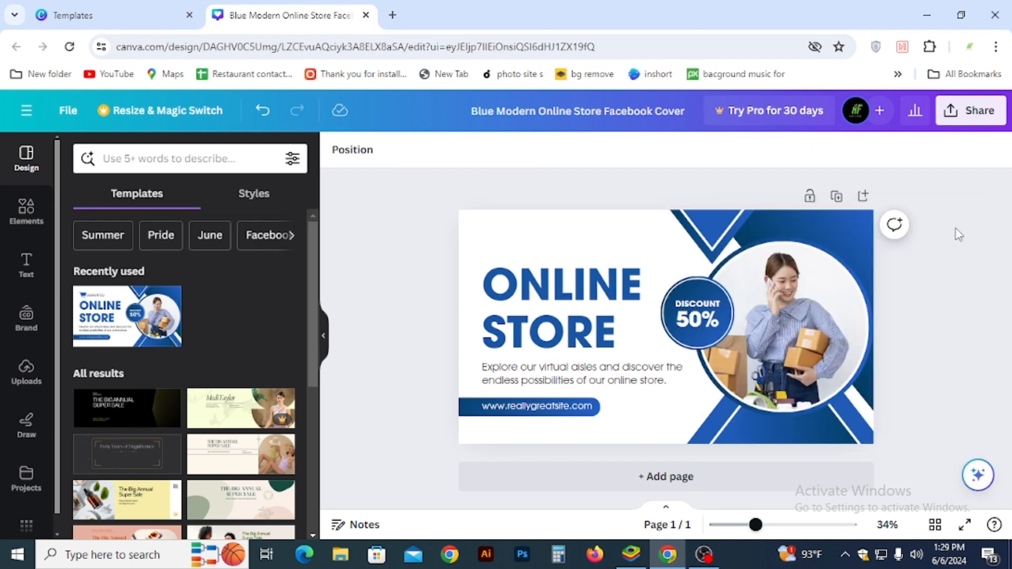
- Upload the logo image BDCANVUS(1).png from the Downloads folder to the design's uploads
left_click(29, 379)
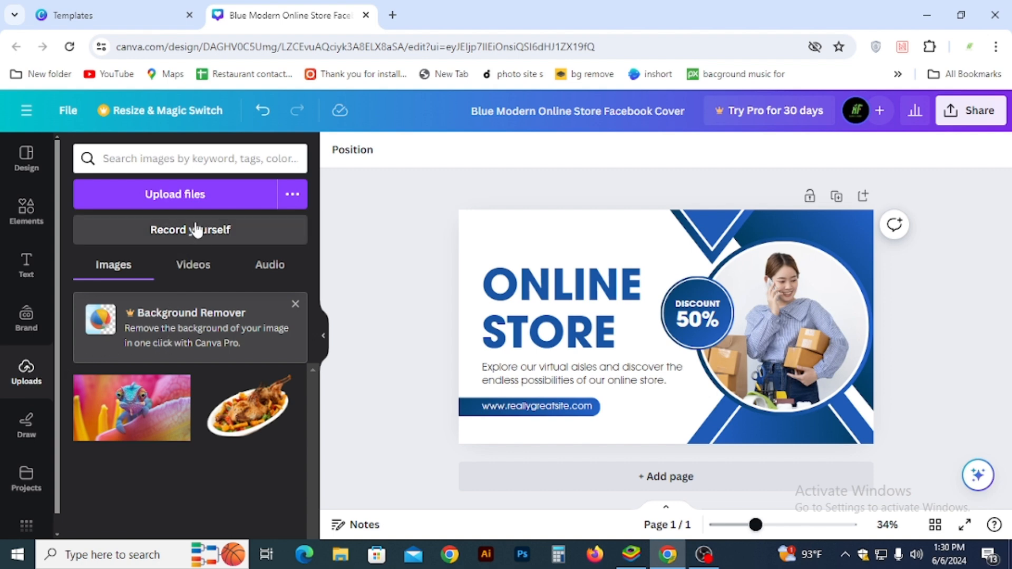
left_click(184, 196)
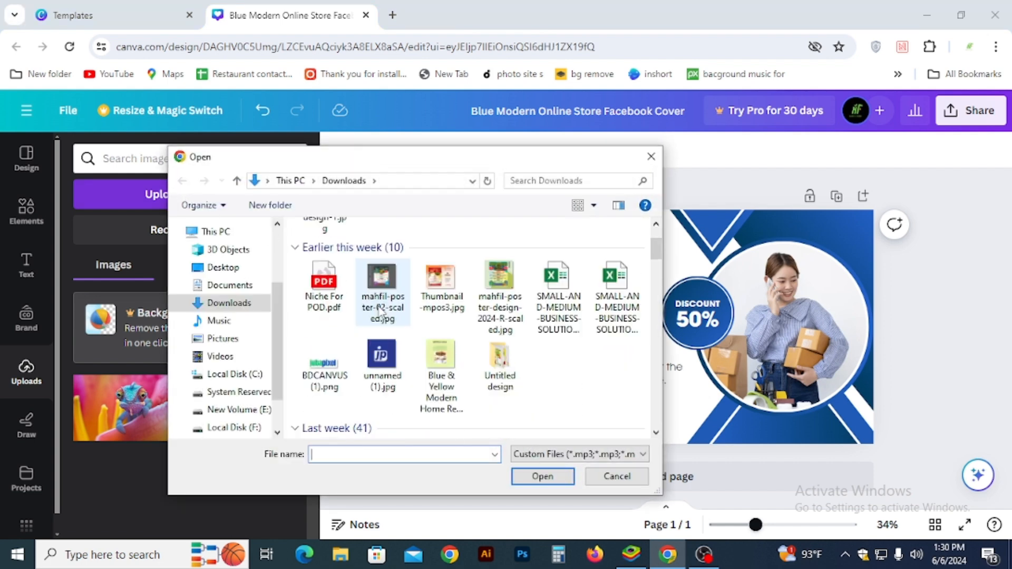
scroll(379, 311, "down", 3)
scroll(379, 311, "up", 3)
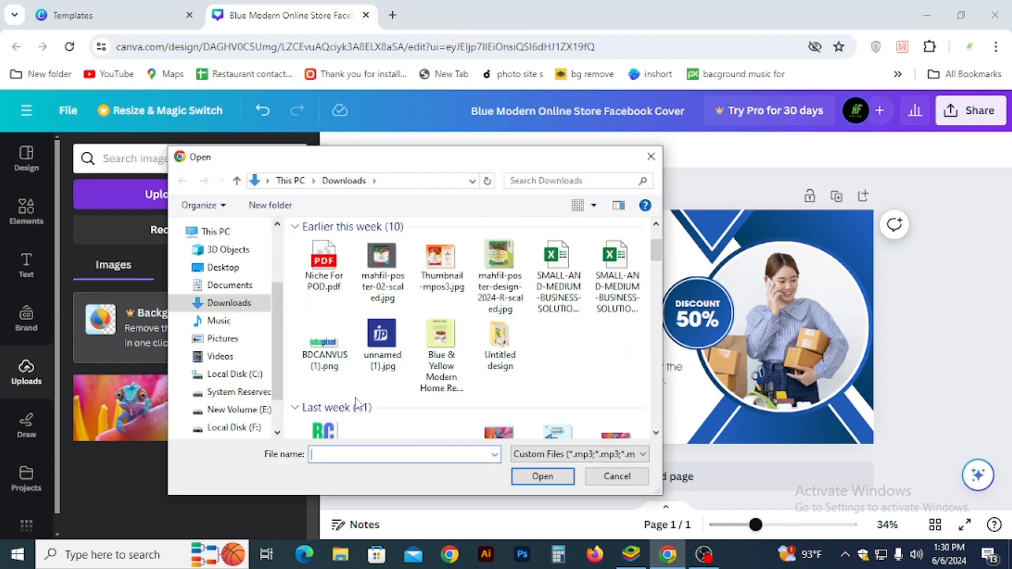
left_click(318, 354)
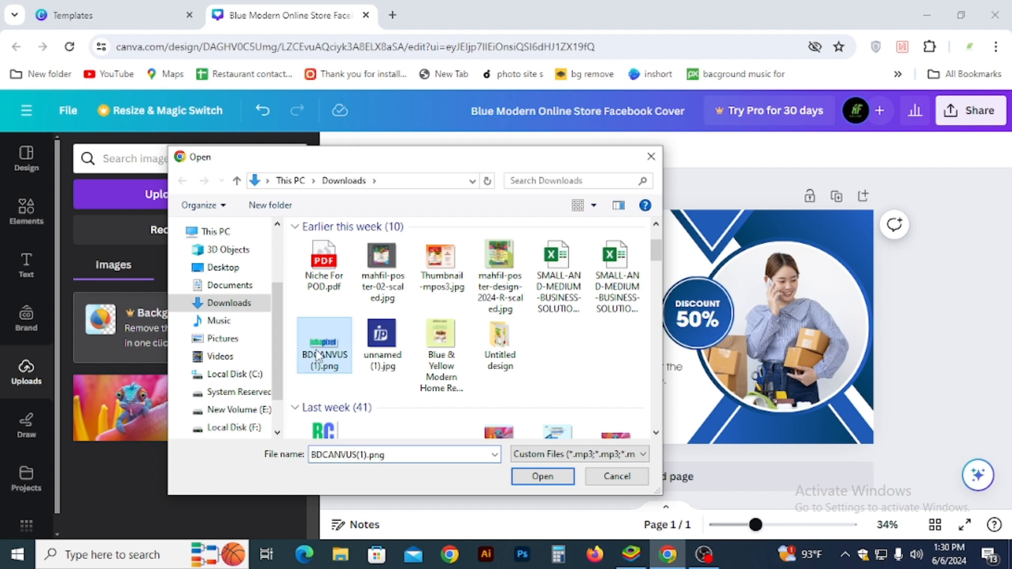
left_click(527, 477)
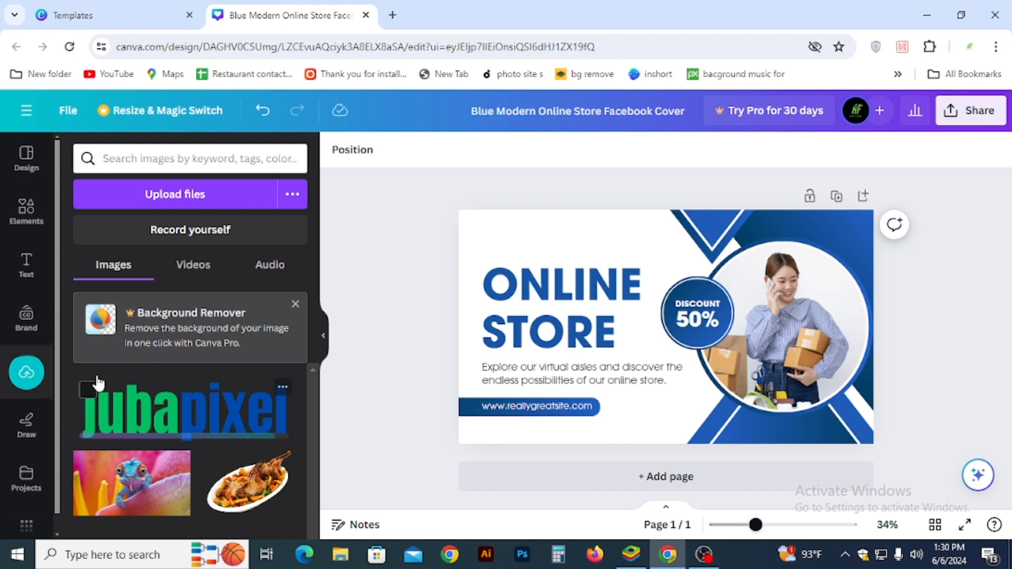
- Place the uploaded jubapixel logo on the cover, shrink it and position it above the ONLINE STORE heading
left_click(175, 426)
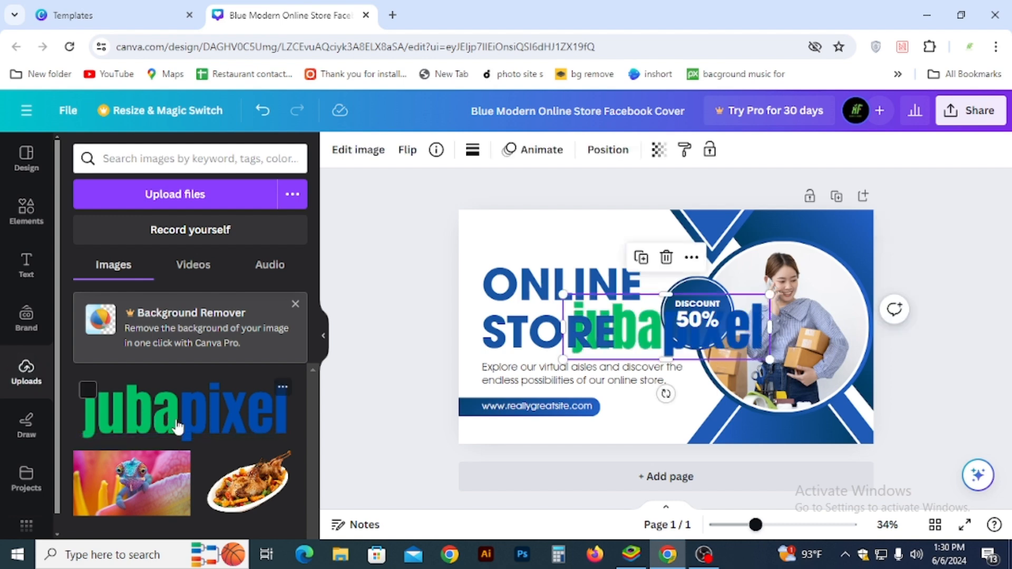
left_click_drag(743, 343, 517, 238)
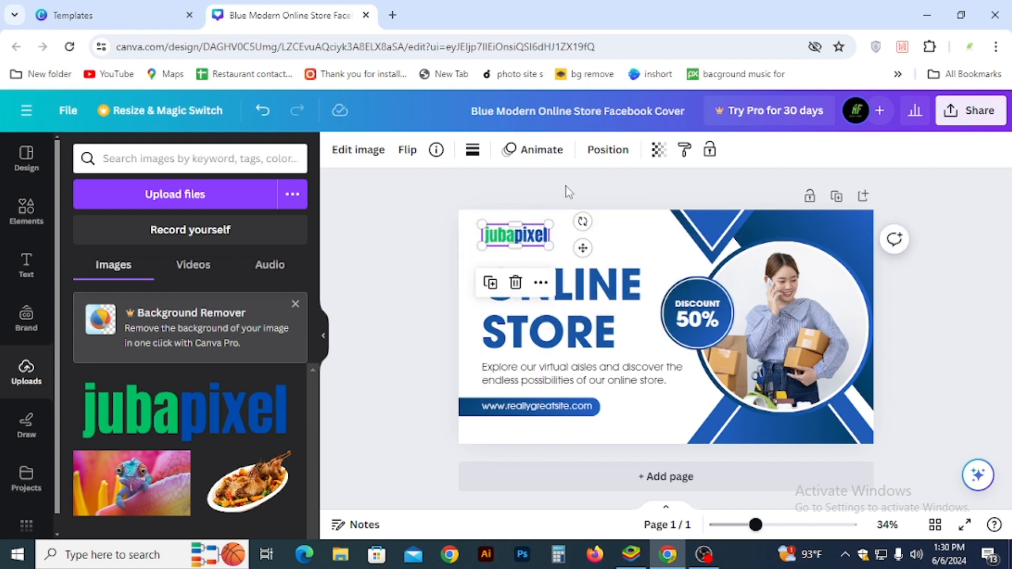
left_click(577, 184)
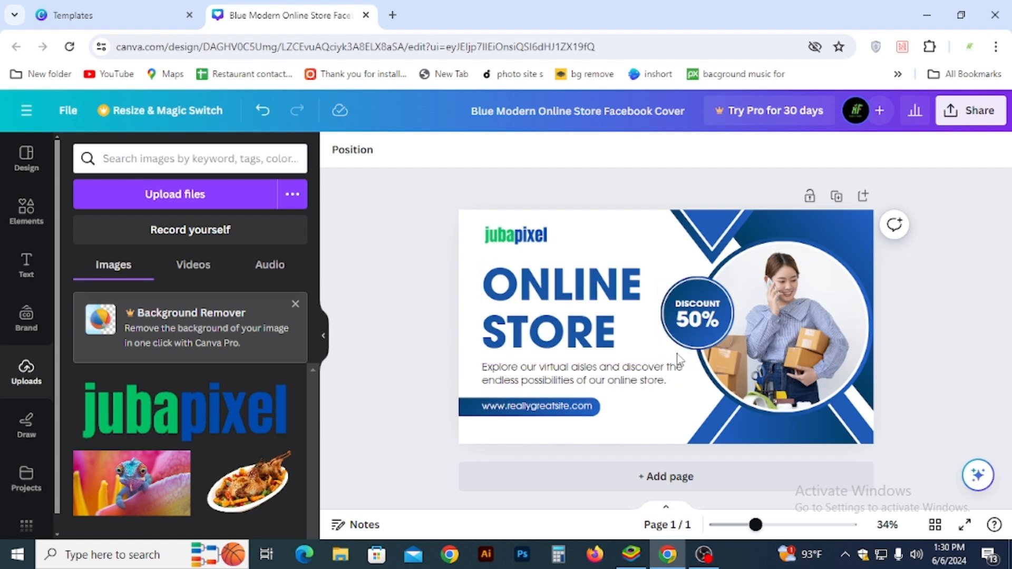
- Clear the text of the ONLINE STORE heading, keeping its text box open for editing
scroll(659, 336, "up", 1)
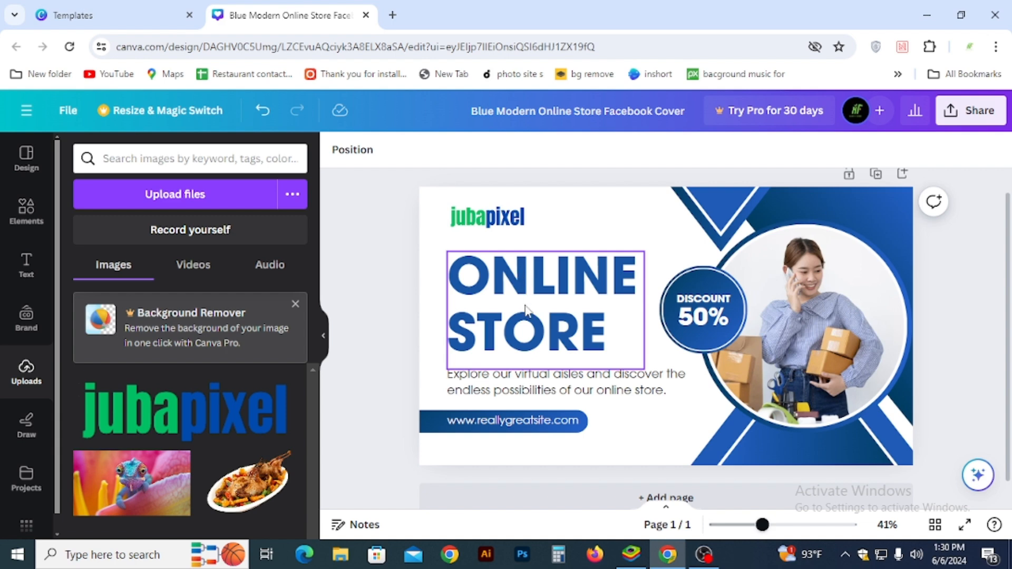
double_click(535, 271)
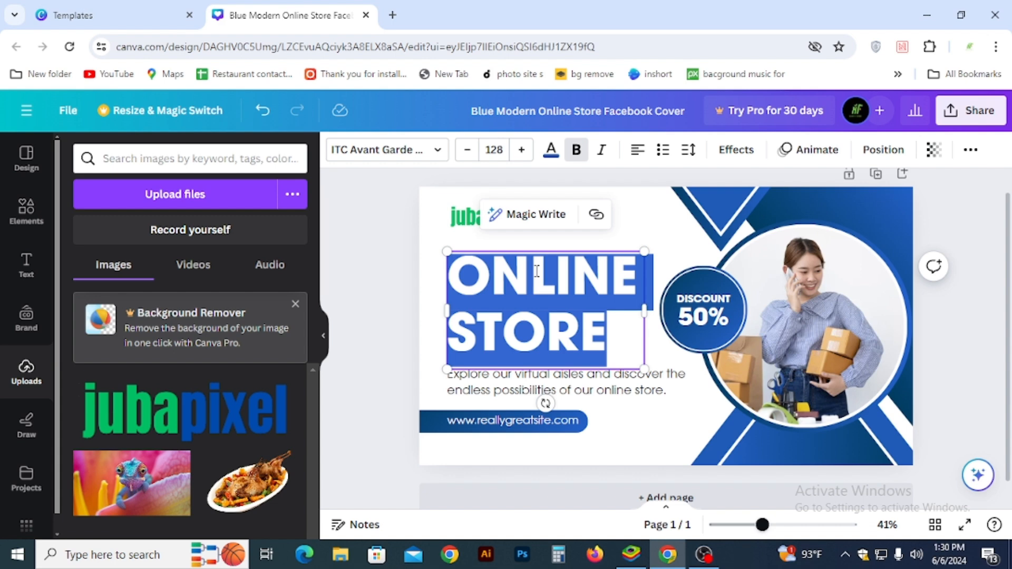
type("FACE")
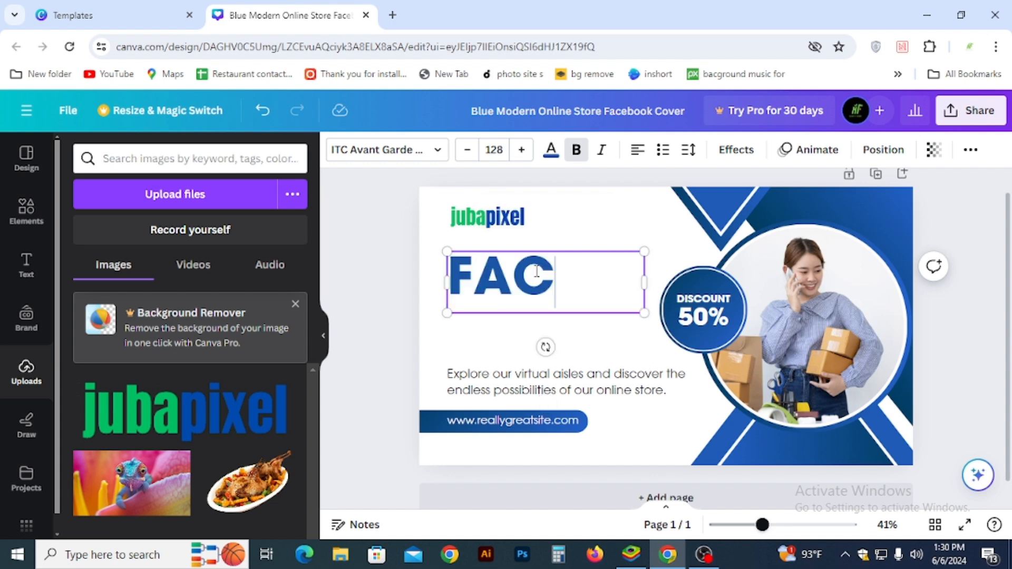
key("BackSpace")
key("BackSpace")
key("BackSpace")
key("BackSpace")
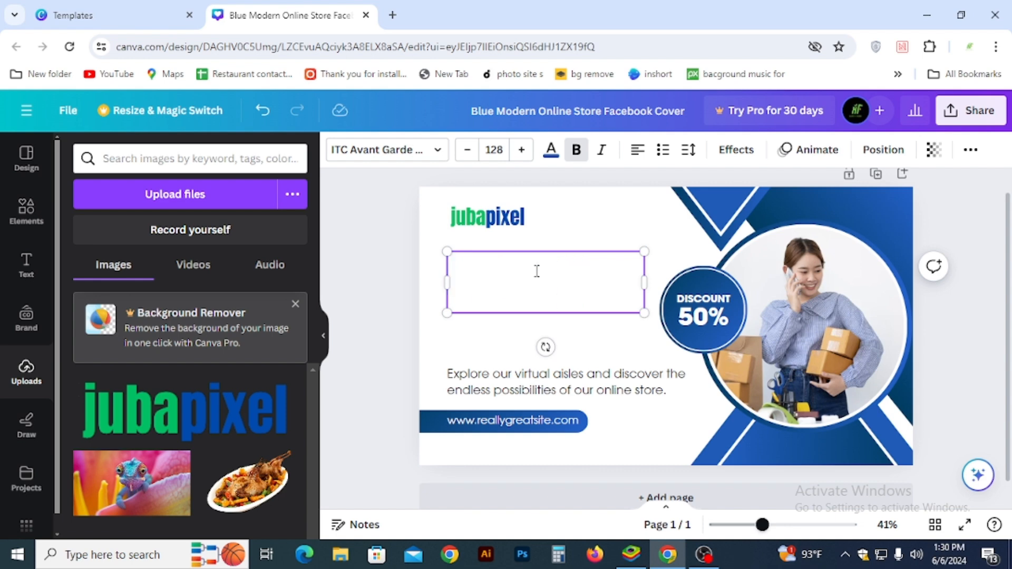
- Enter AUTOMATION YOUR BUSINESS as the heading, with YOUR and BUSINESS each starting on a new line
type("AUTOM")
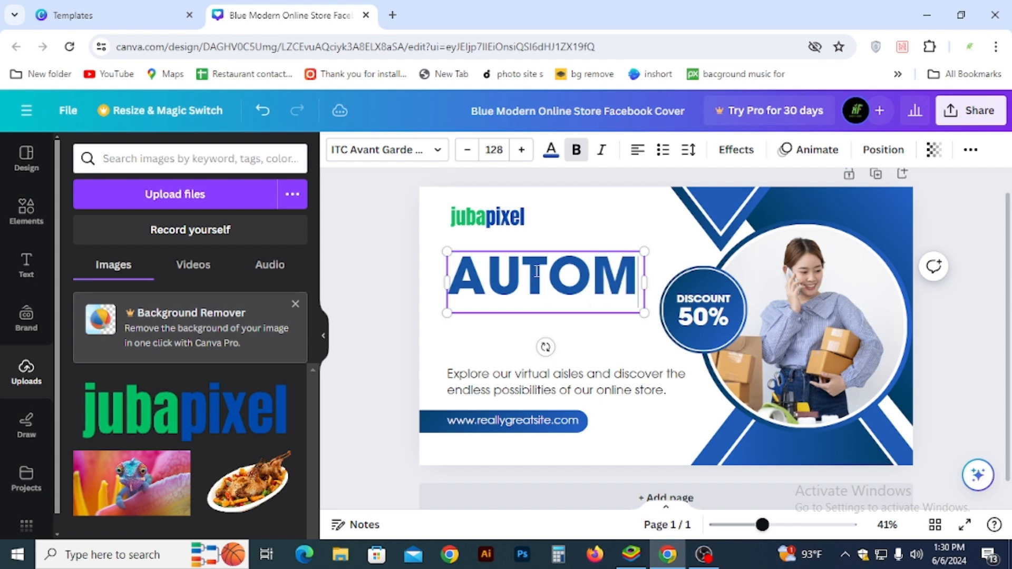
type("AT")
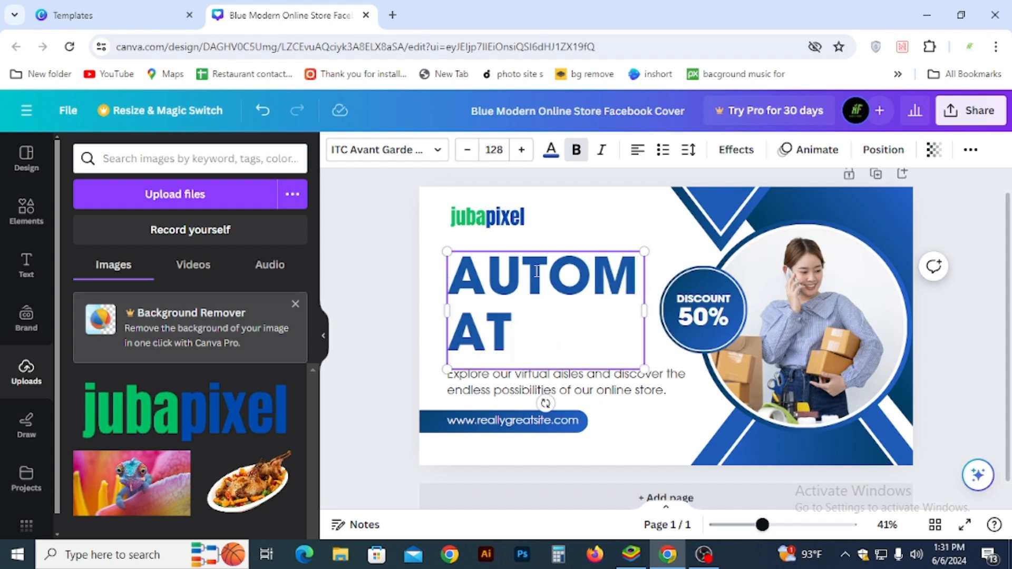
type("ION")
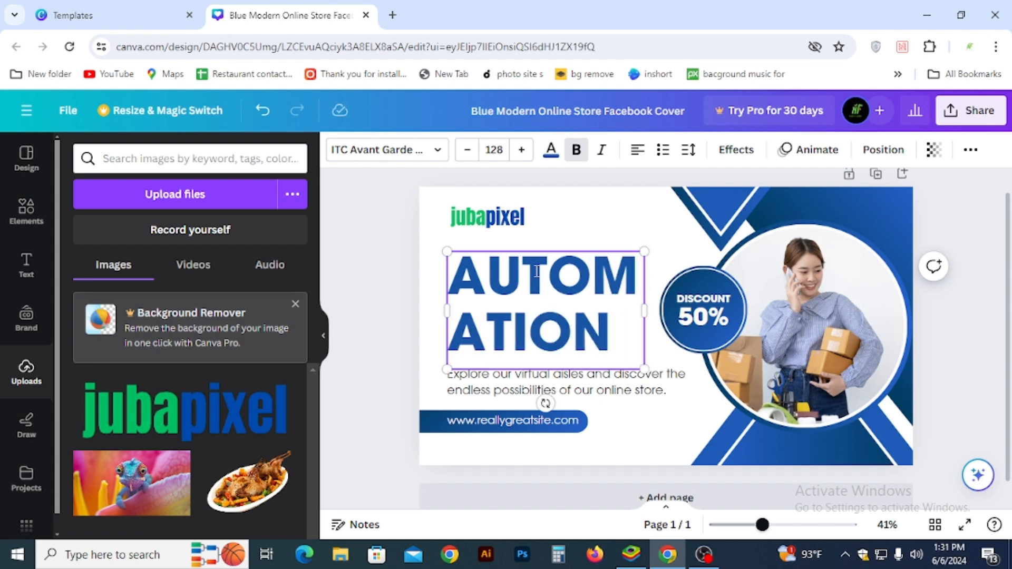
key("Return")
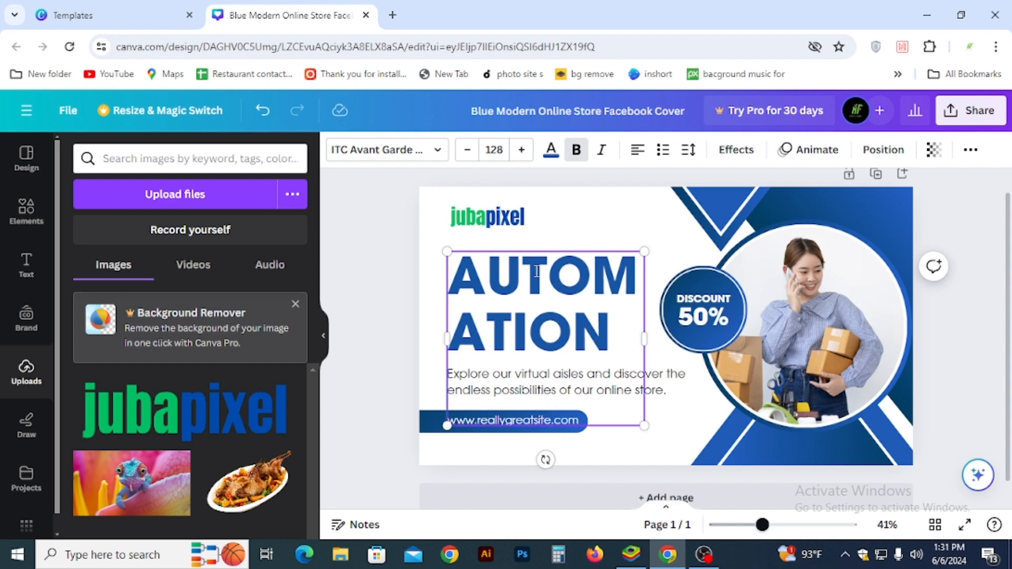
type("YOUR")
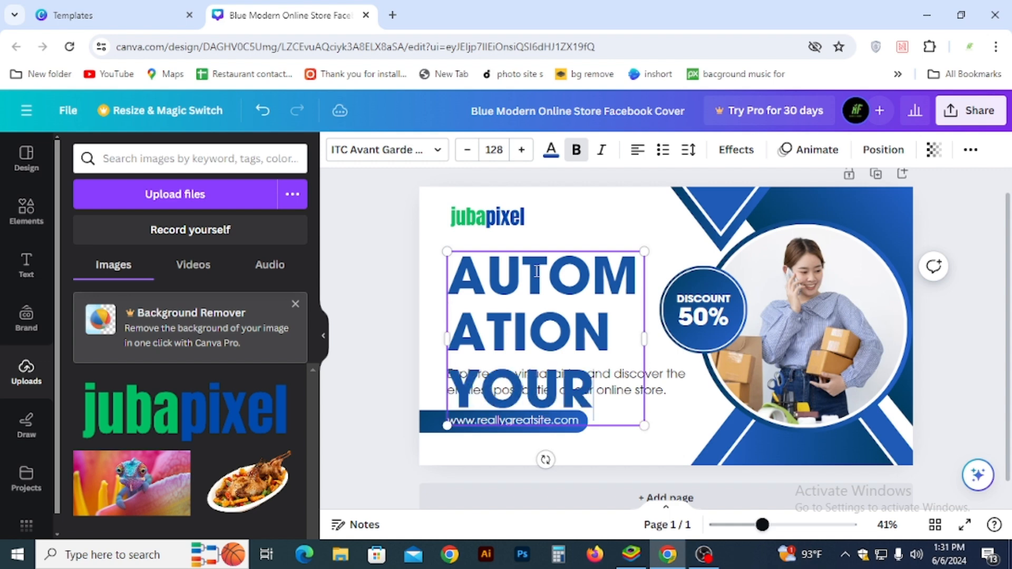
key("Return")
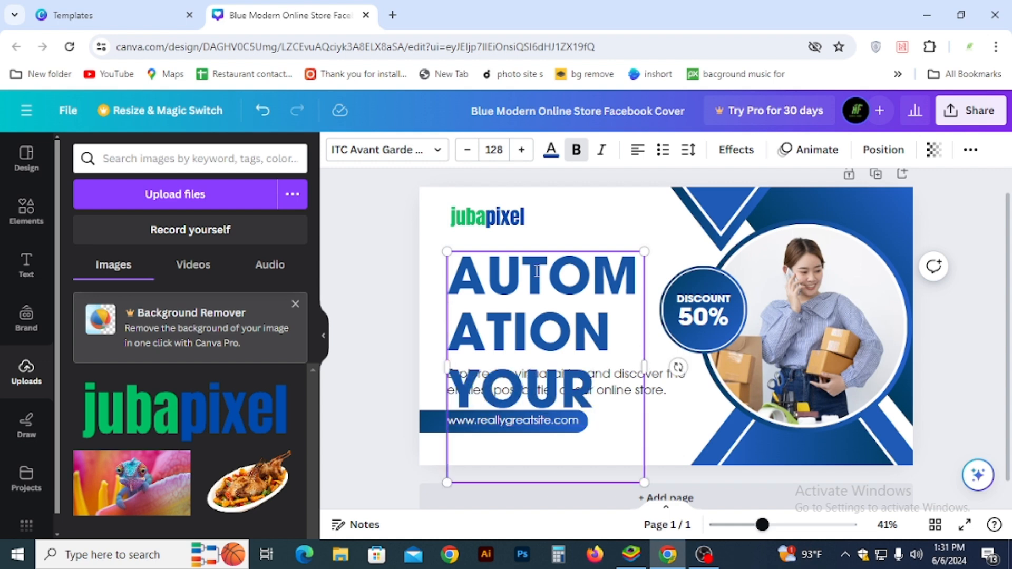
type("BUSI")
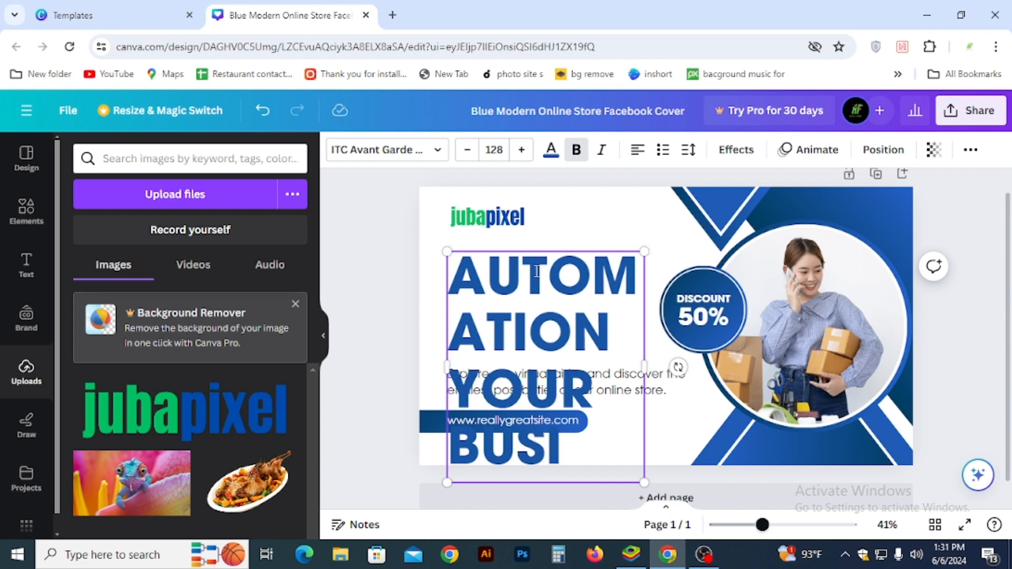
type("NESS")
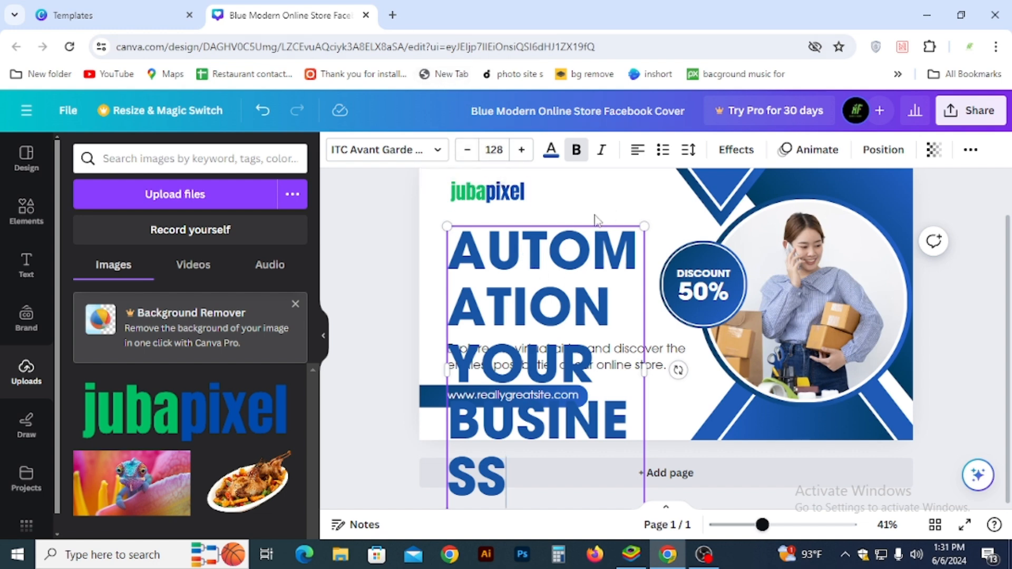
left_click(594, 198)
- Reduce the AUTOMATION YOUR BUSINESS heading's font size to 62.9
left_click(569, 258)
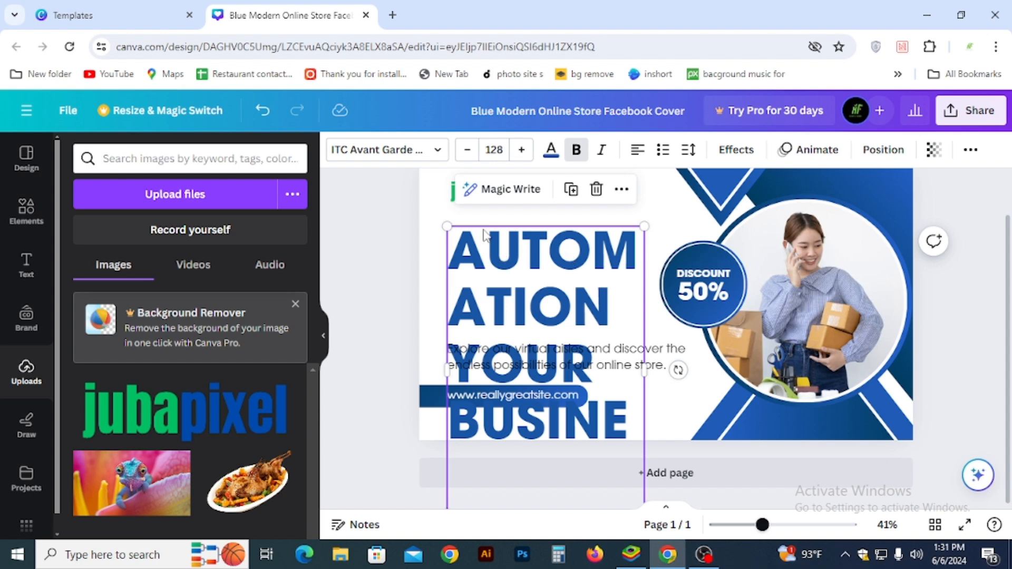
left_click(467, 150)
left_click(467, 150)
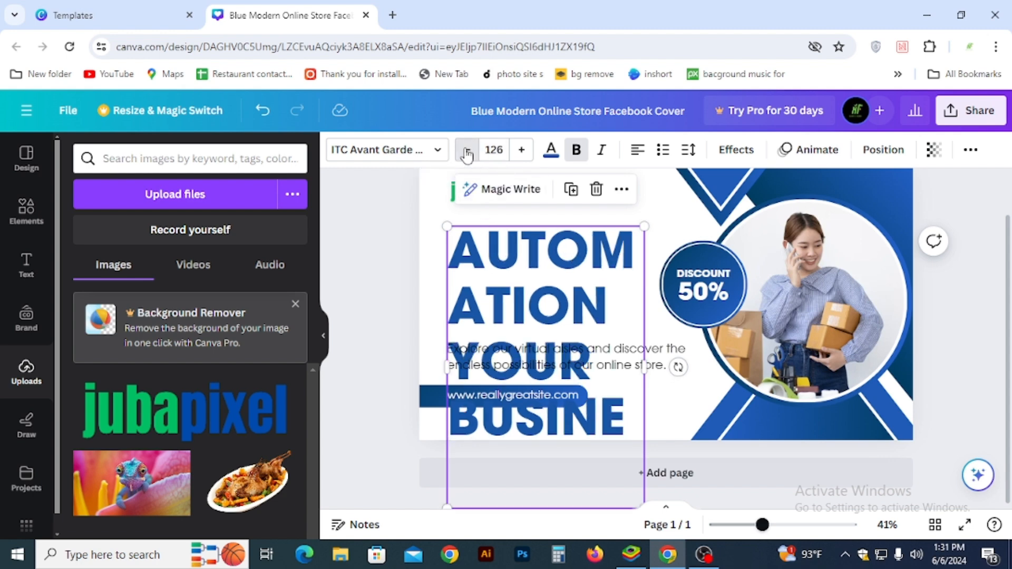
left_click(467, 150)
left_click(467, 150)
left_click(467, 151)
left_click(467, 150)
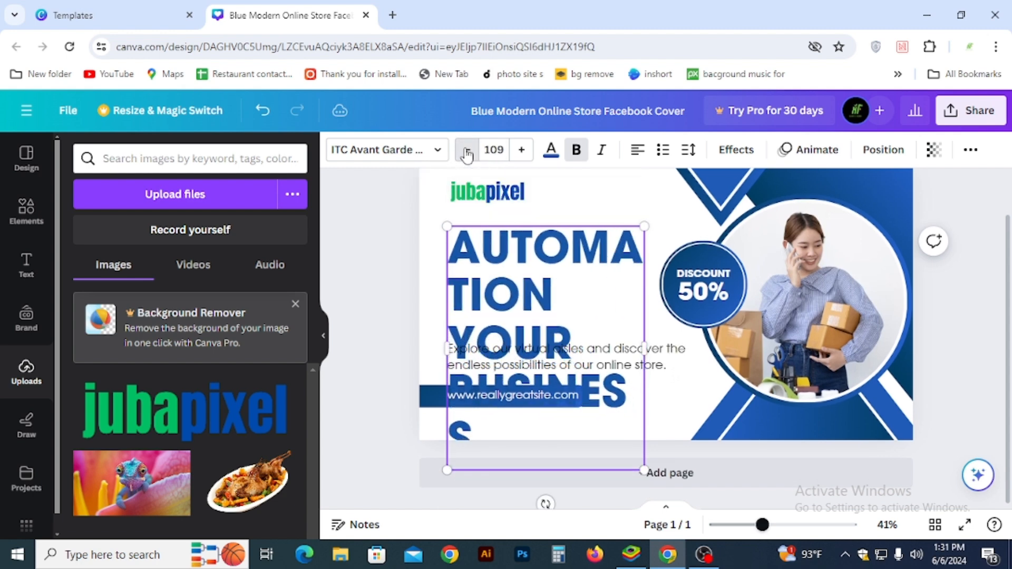
left_click(467, 150)
left_click(467, 151)
left_click(467, 150)
left_click(467, 150)
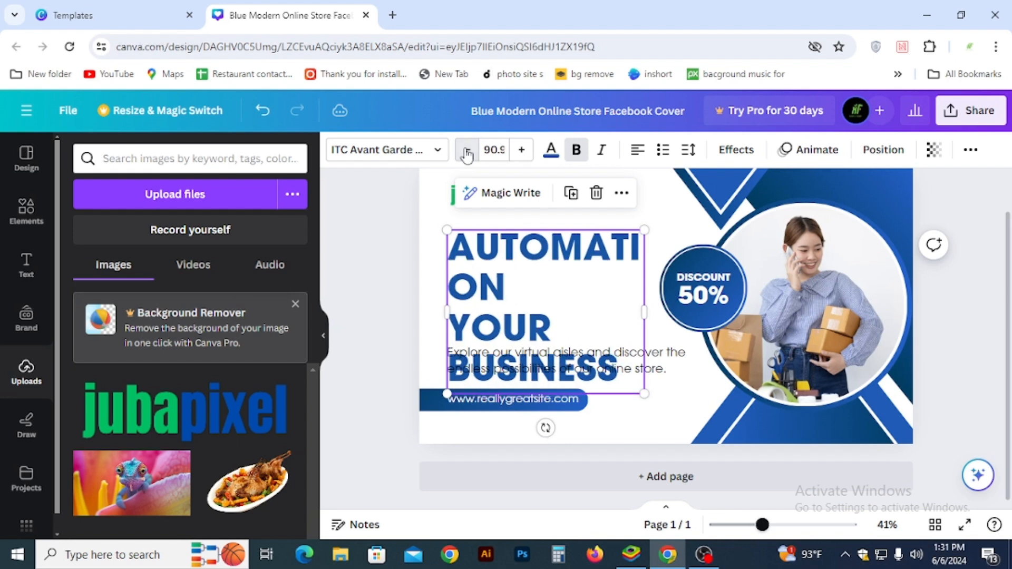
left_click(467, 150)
left_click(467, 150)
left_click(466, 150)
left_click(467, 150)
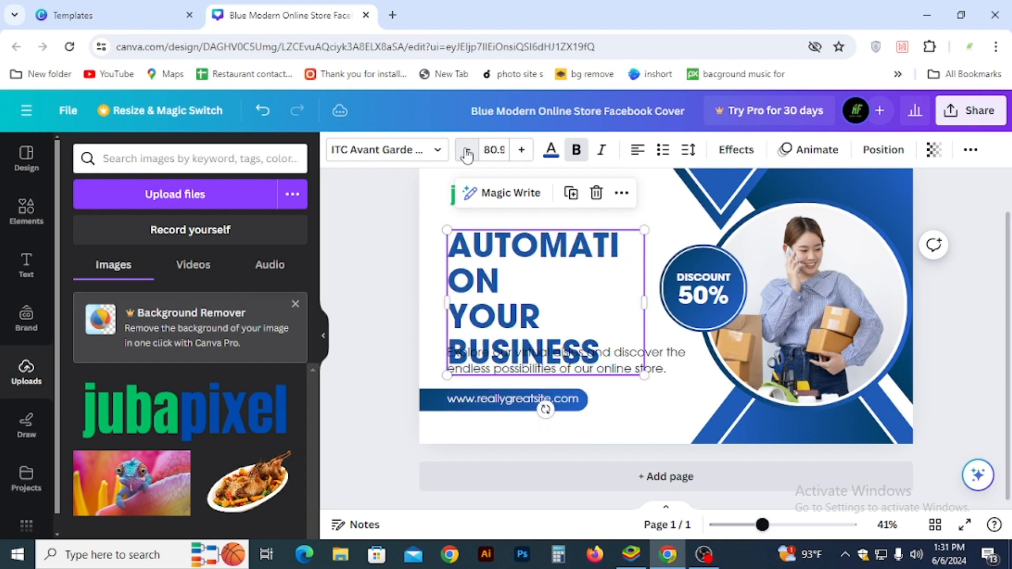
left_click(467, 150)
left_click(467, 151)
left_click(467, 150)
left_click(467, 150)
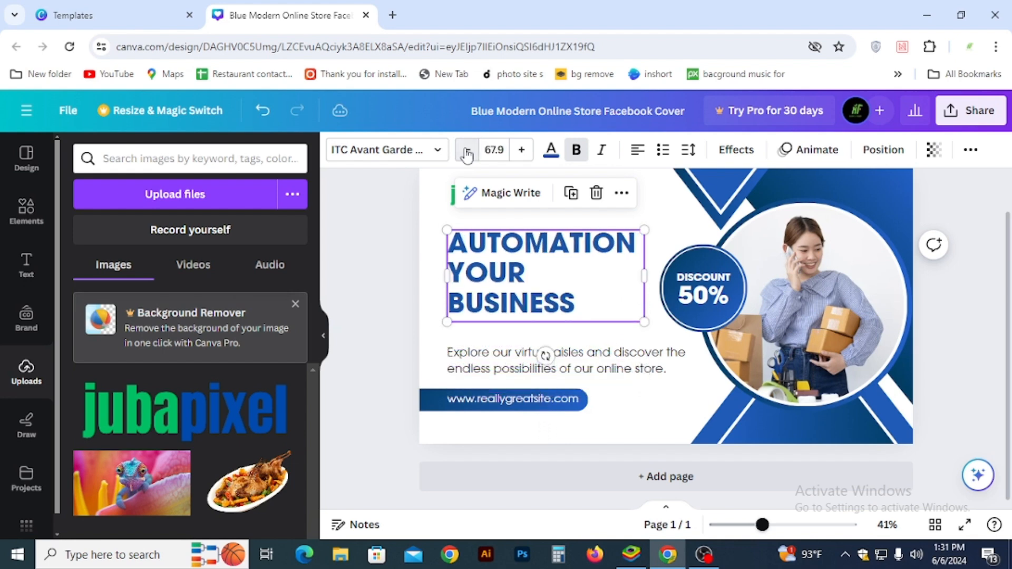
left_click(467, 151)
left_click(467, 150)
left_click(467, 150)
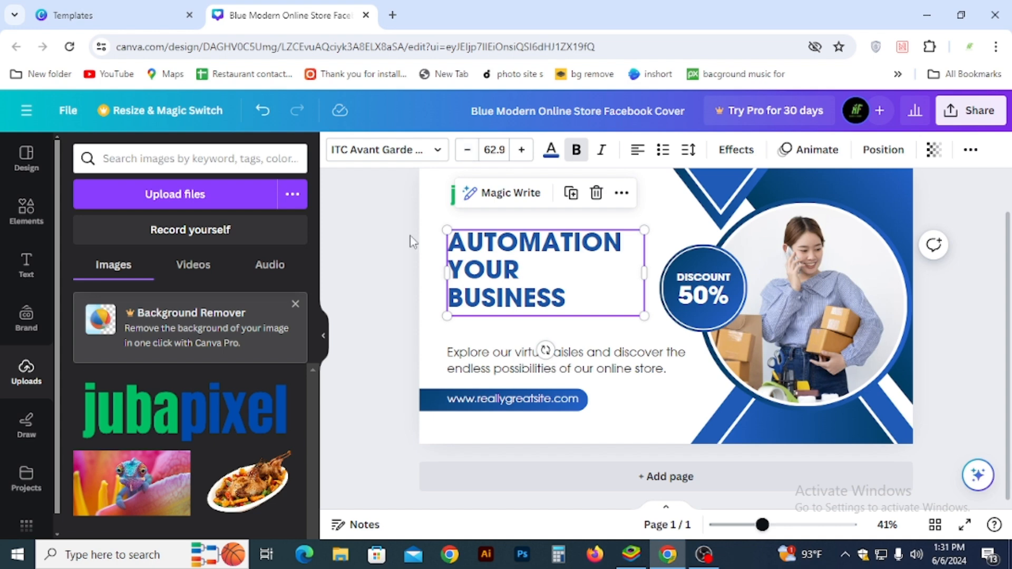
left_click(395, 246)
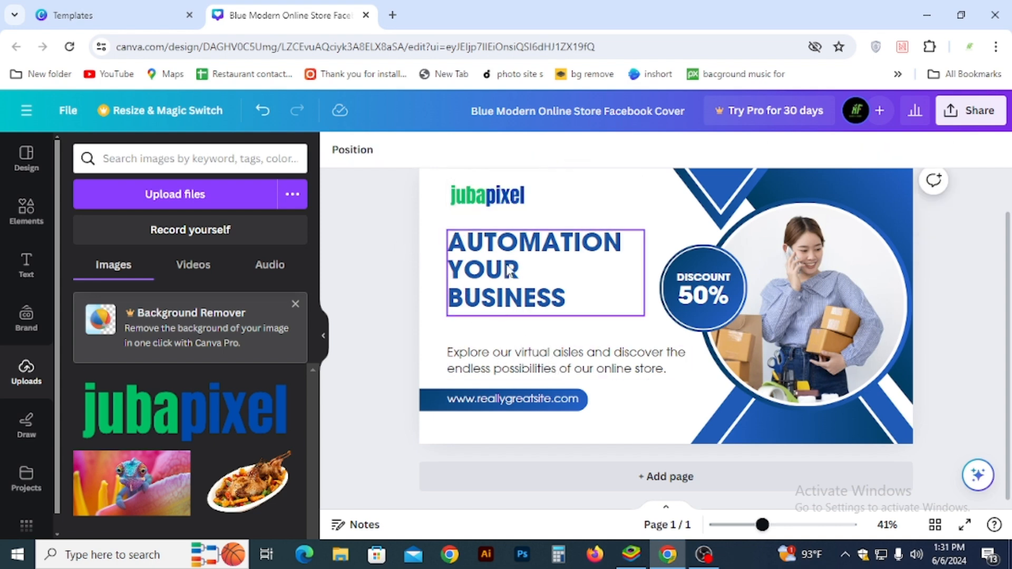
- Duplicate the heading directly beneath itself and replace the copy's text with GOOGLE
left_click_drag(493, 307, 494, 393, "alt")
double_click(501, 327)
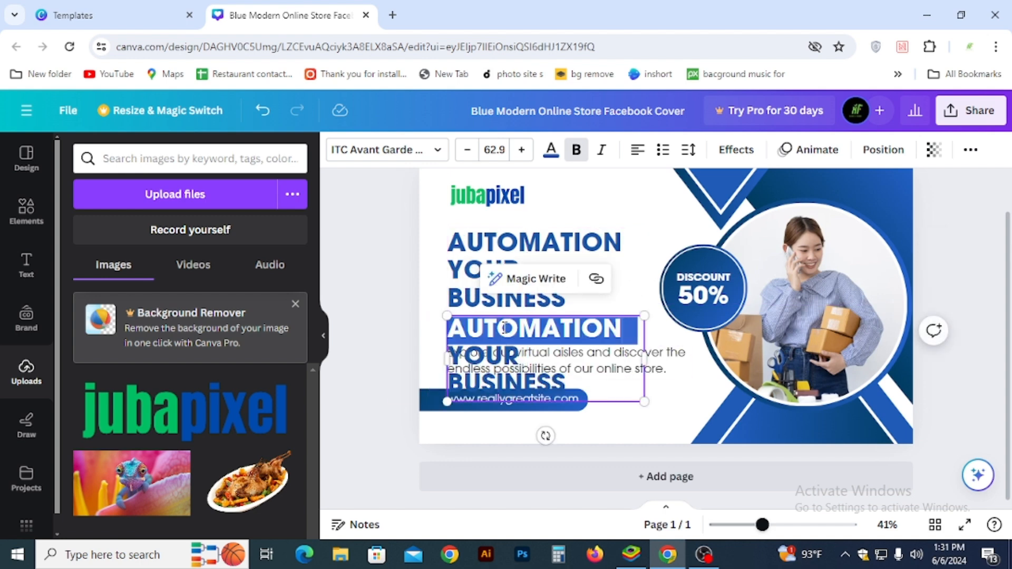
key("ctrl+a")
type("GOO")
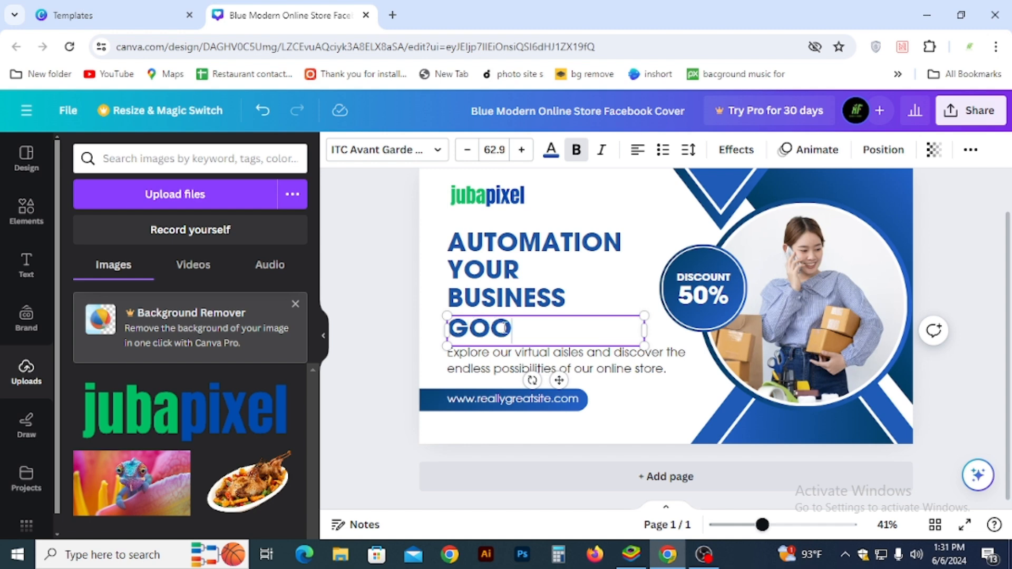
type("GLE")
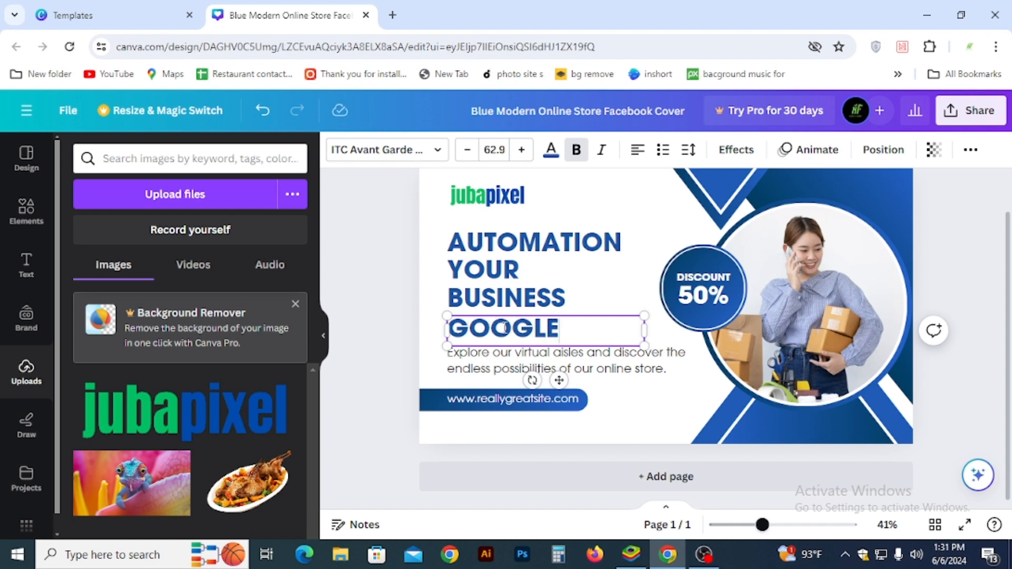
left_click(371, 268)
- Reduce the GOOGLE text's font size to 51.9
left_click(491, 324)
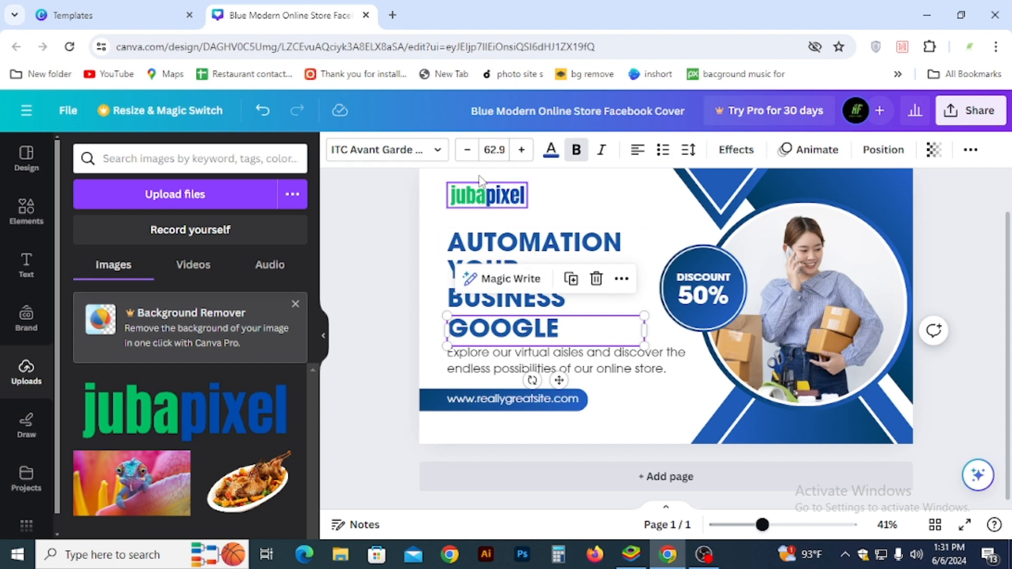
left_click(467, 150)
left_click(466, 150)
left_click(467, 150)
left_click(466, 150)
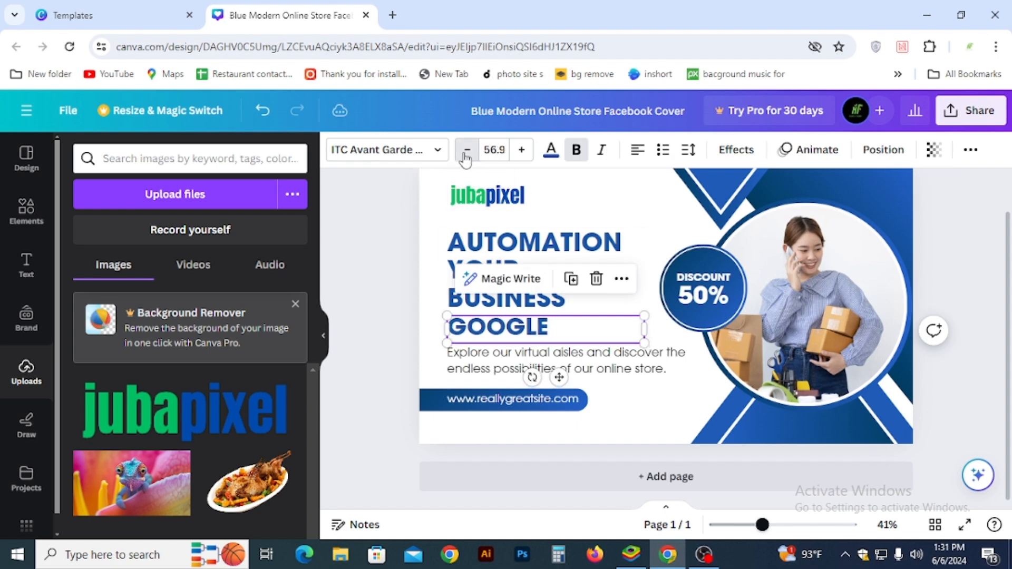
left_click(466, 150)
left_click(466, 150)
left_click(466, 150)
left_click(466, 150)
left_click(466, 150)
left_click(396, 285)
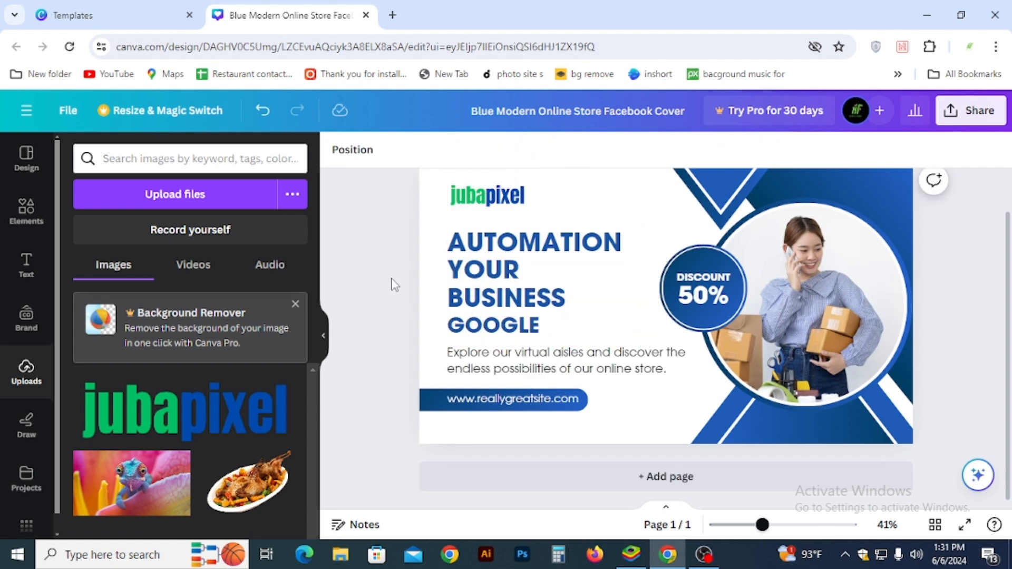
- Delete the GOOGLE text line beneath the heading
left_click(504, 328)
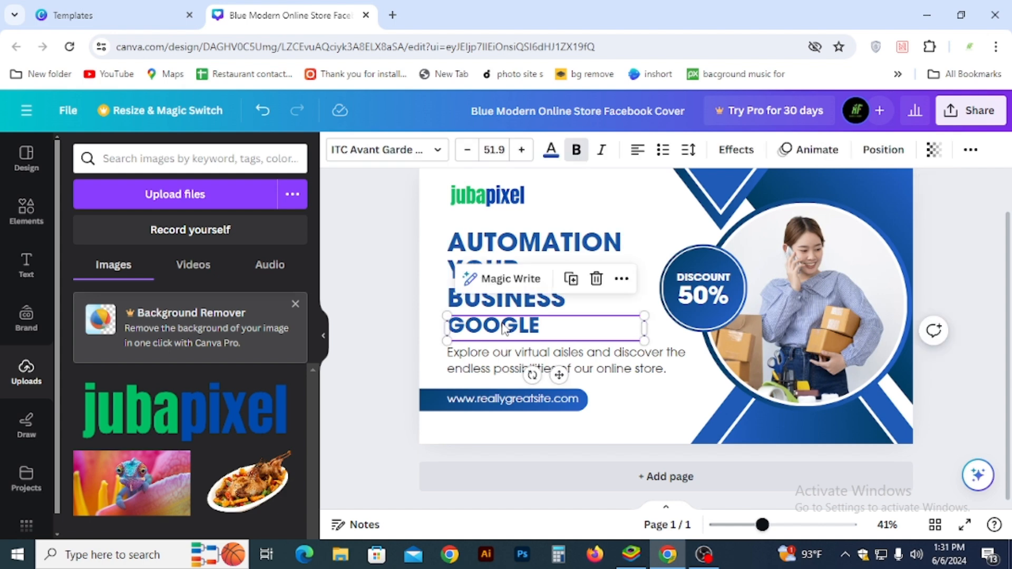
key("Delete")
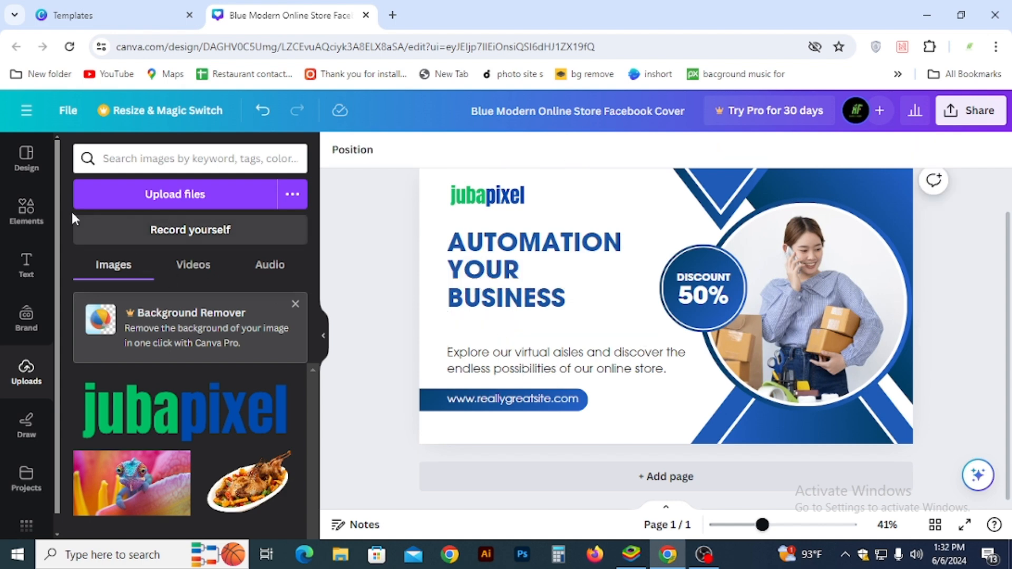
- Search the design elements for "Google logo" and browse all results, including the photos, for a usable logo
left_click(26, 216)
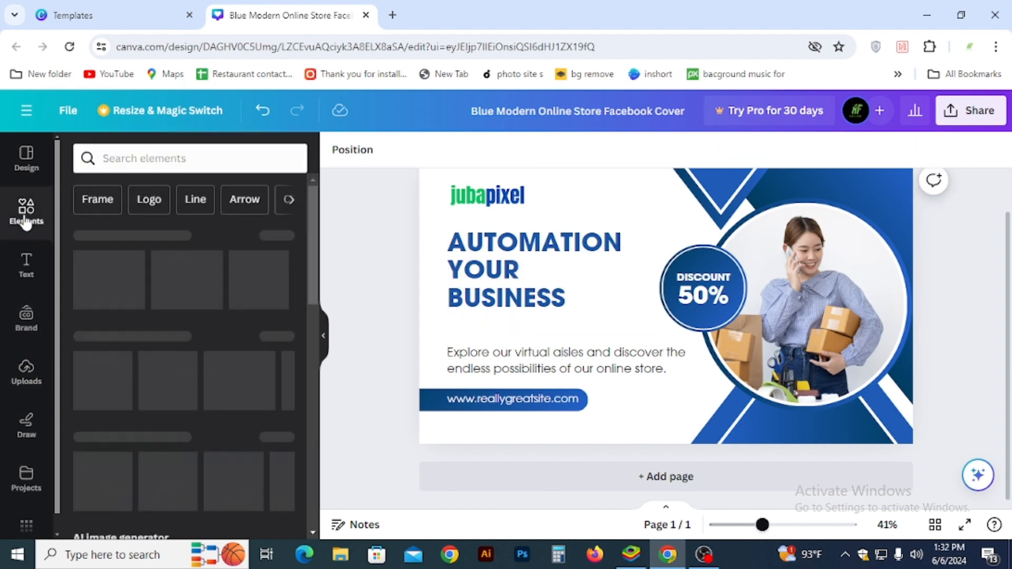
left_click(197, 163)
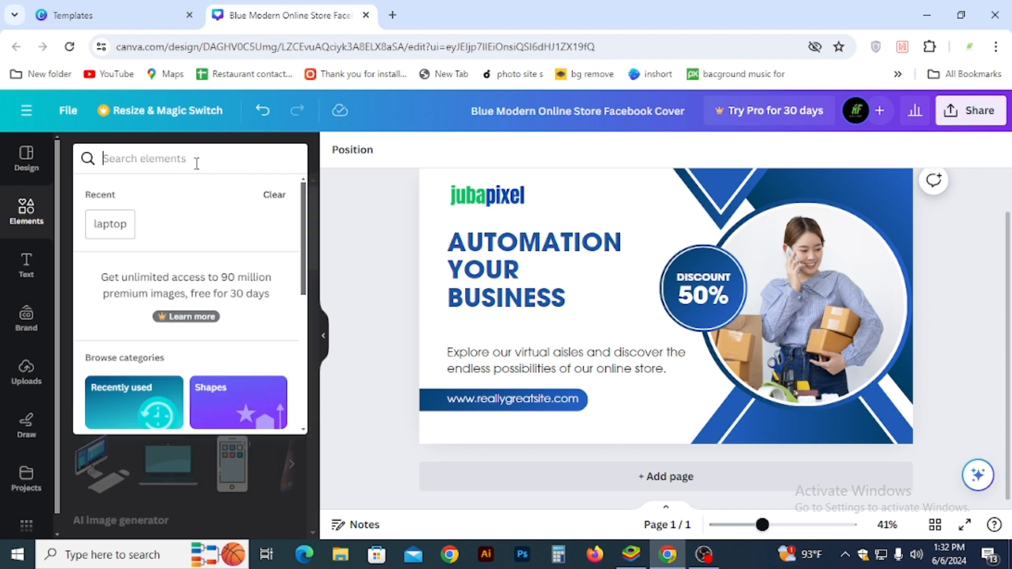
type("Go")
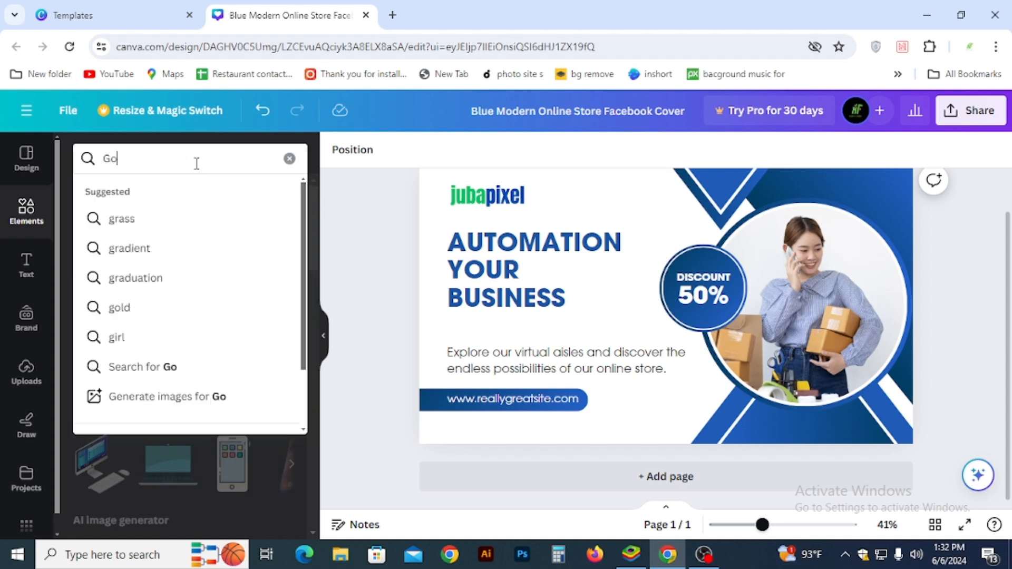
type("ogle logo")
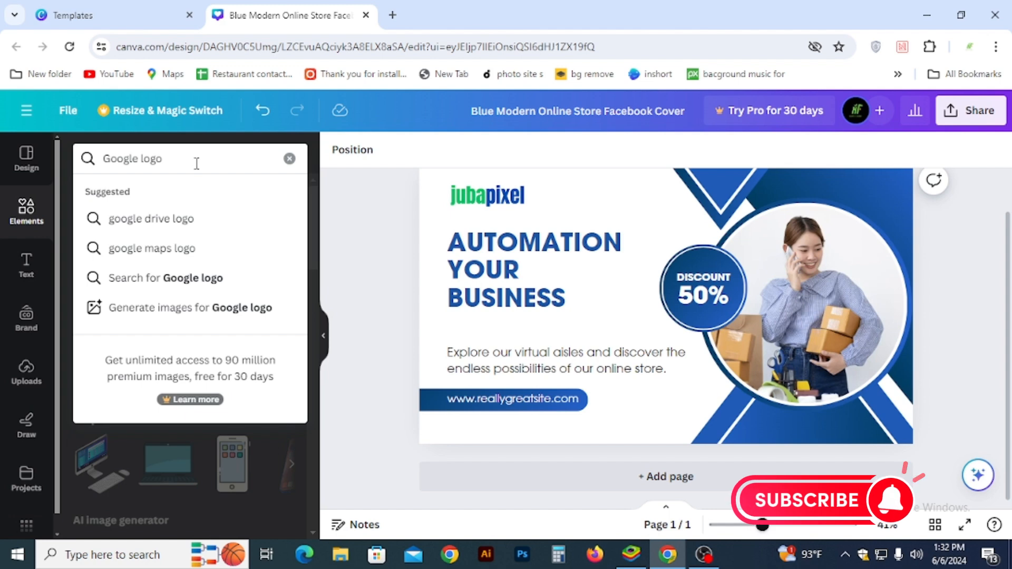
key("Return")
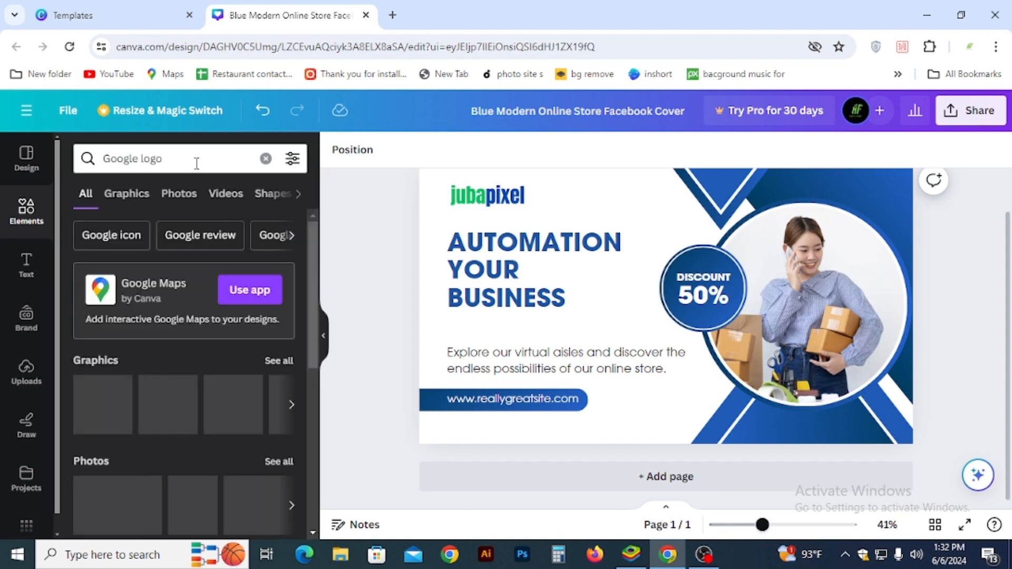
scroll(232, 305, "down", 3)
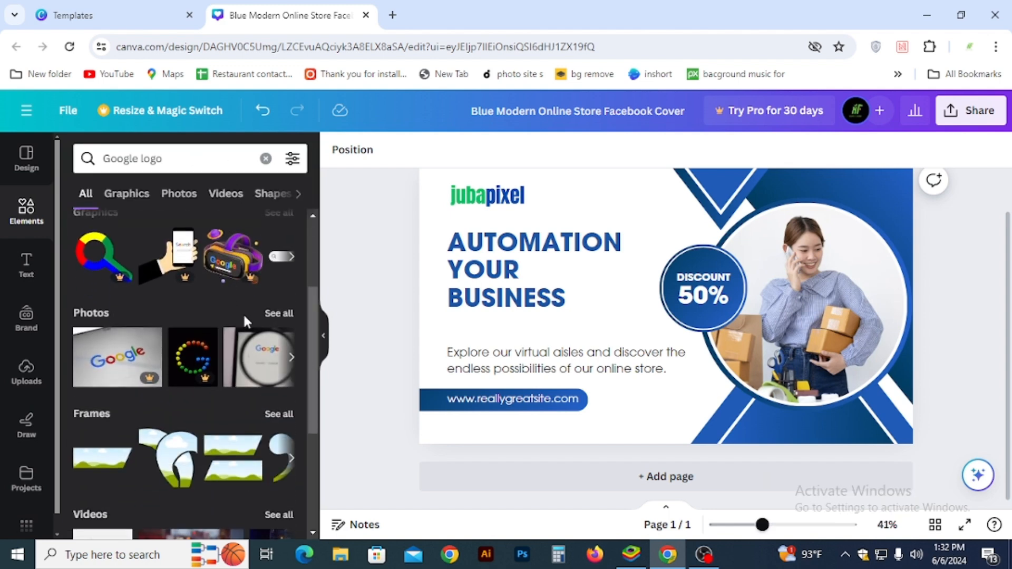
scroll(244, 316, "down", 4)
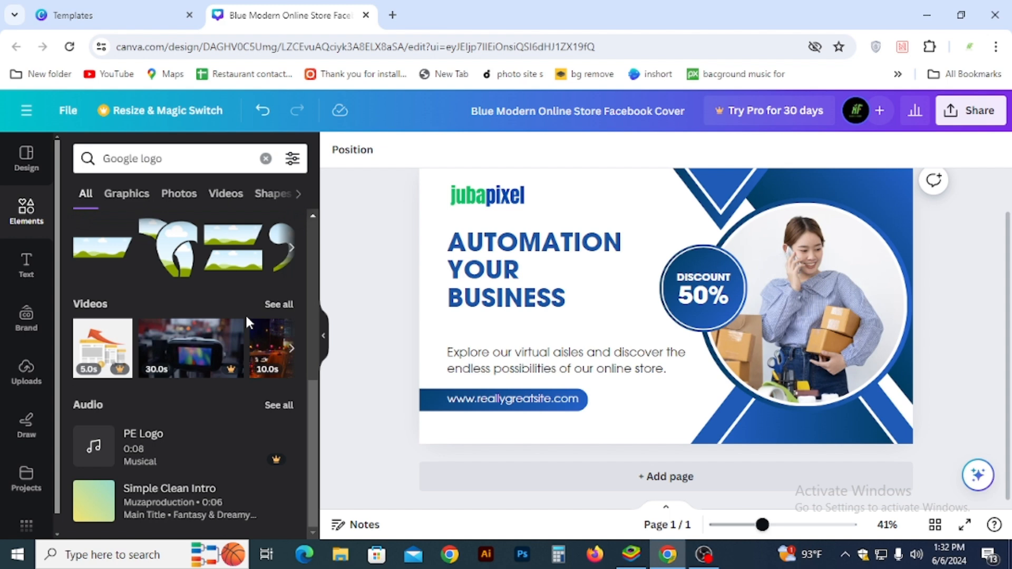
scroll(244, 332, "up", 7)
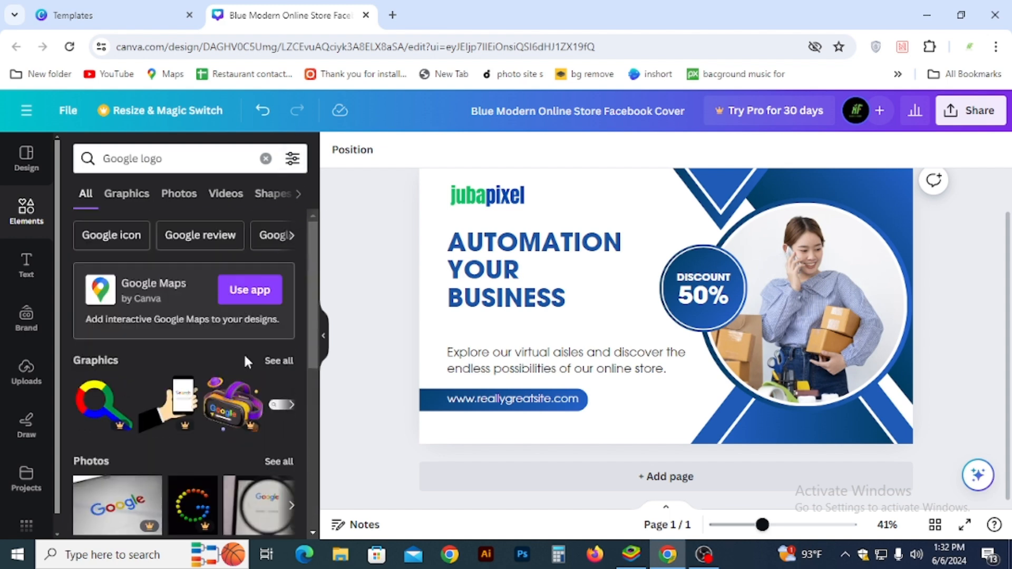
left_click(189, 196)
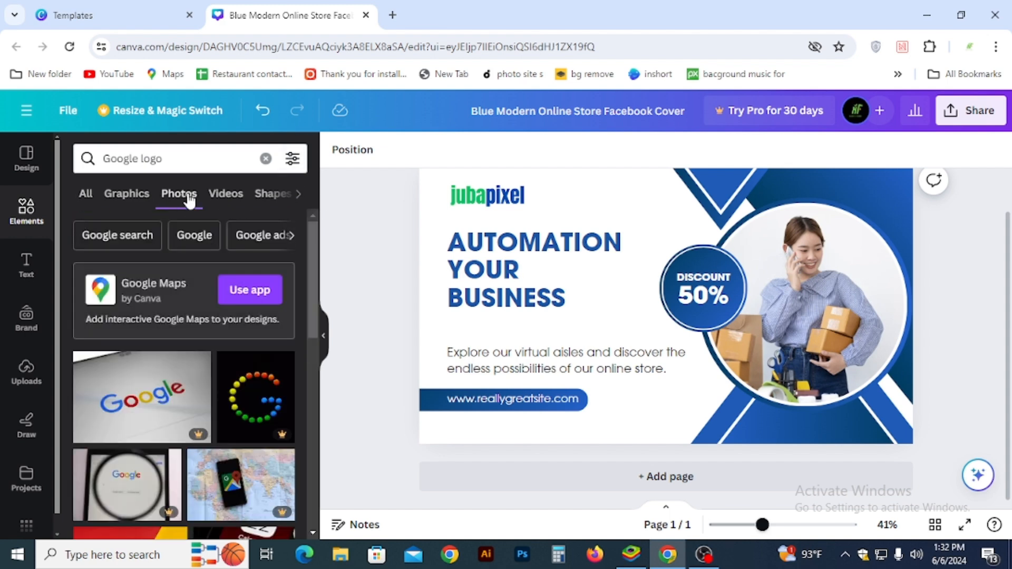
scroll(221, 337, "down", 5)
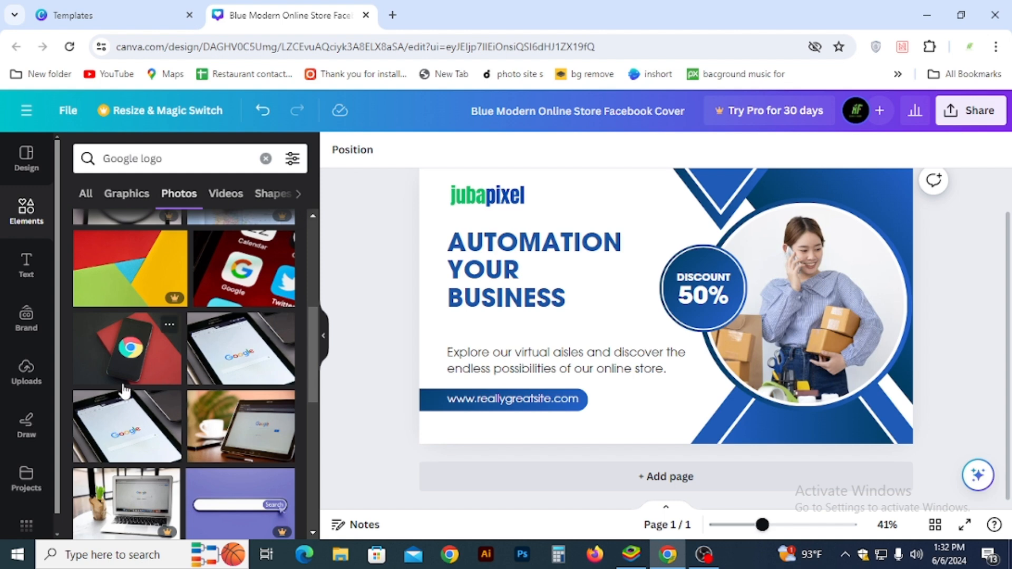
scroll(176, 442, "down", 3)
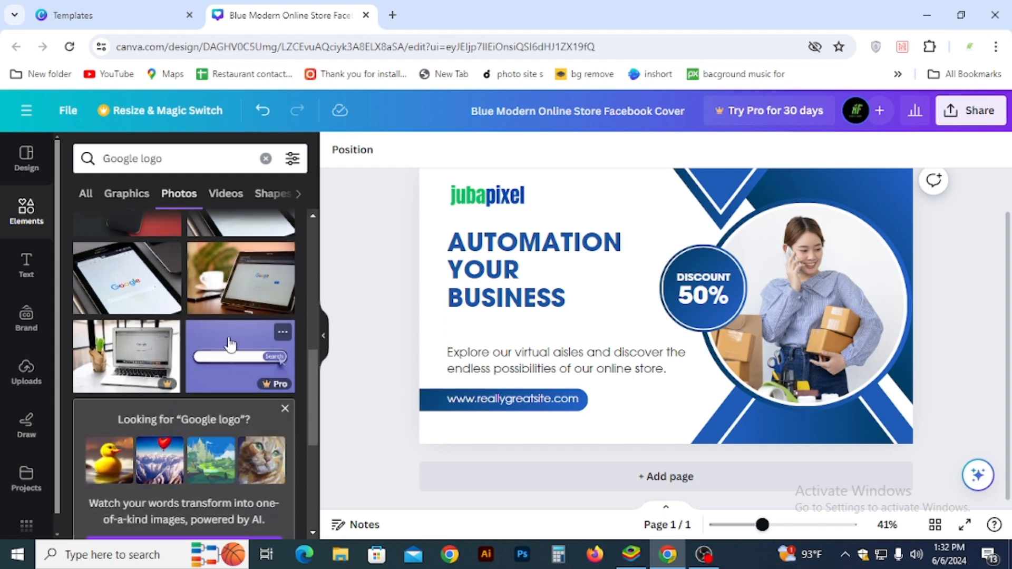
- Search Google Images for "google logo" in a new browser tab and preview The Verge's Google wordmark
left_click(392, 16)
left_click(389, 52)
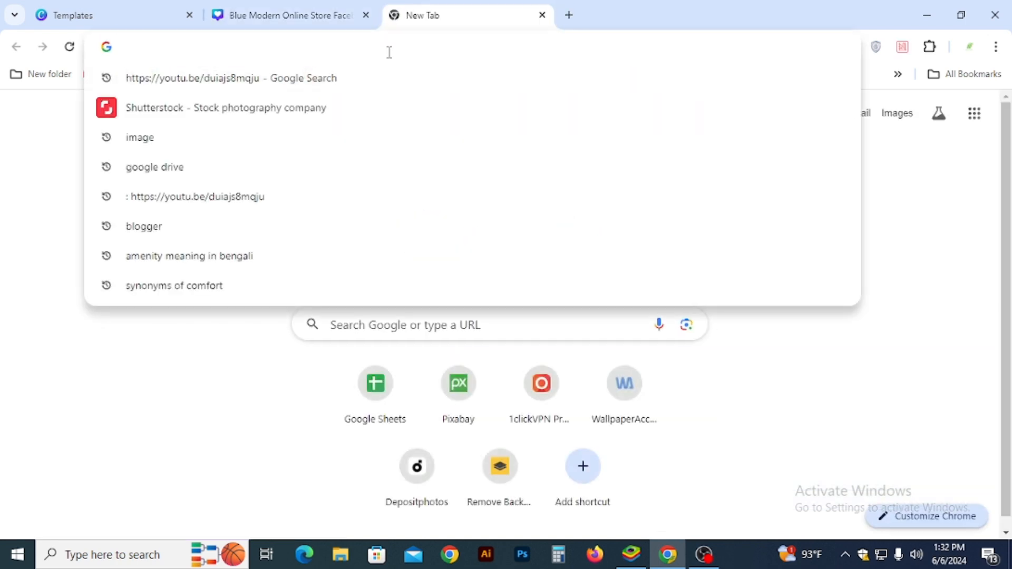
type("Goog")
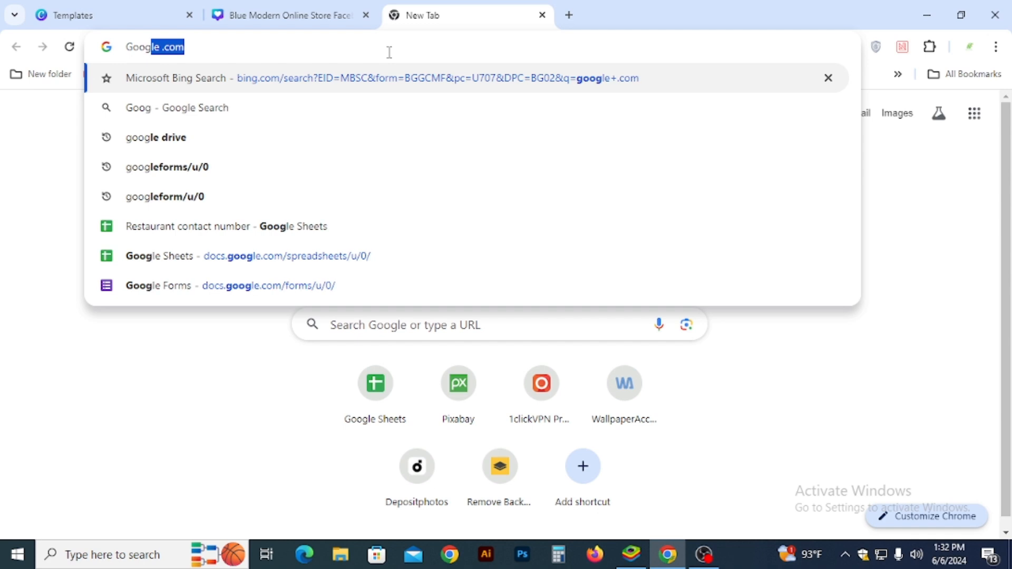
type("le logo")
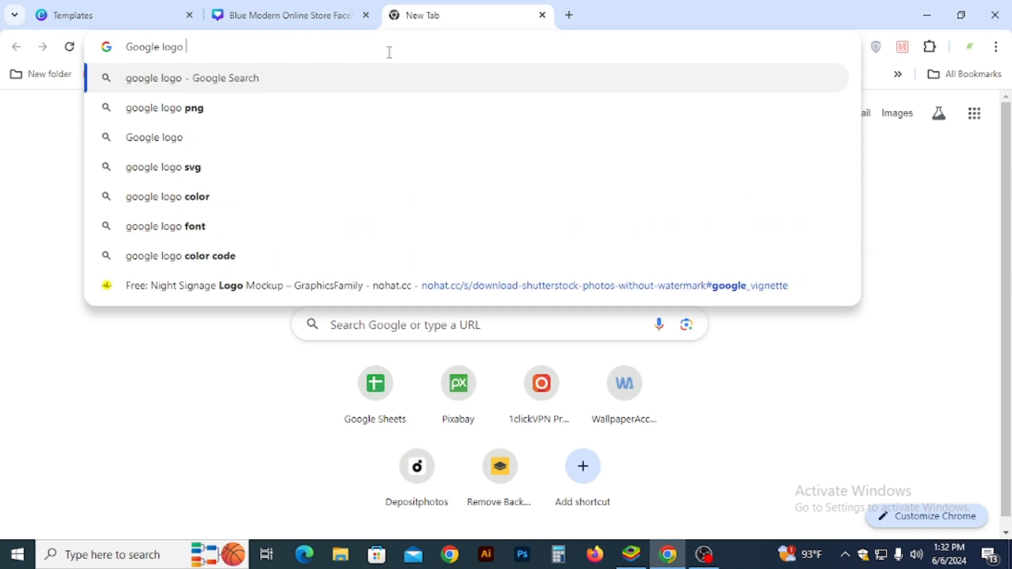
key("Return")
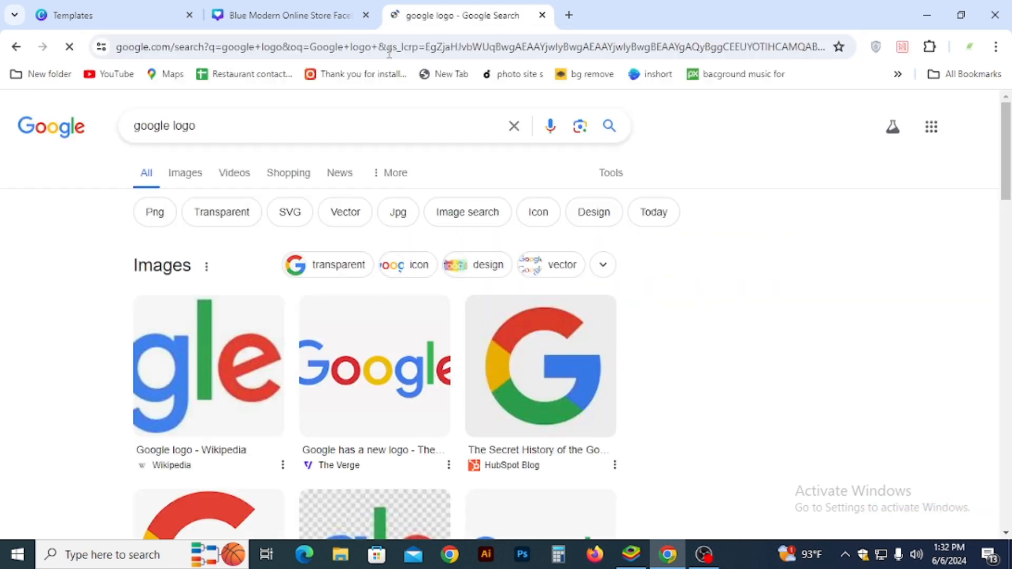
left_click(189, 173)
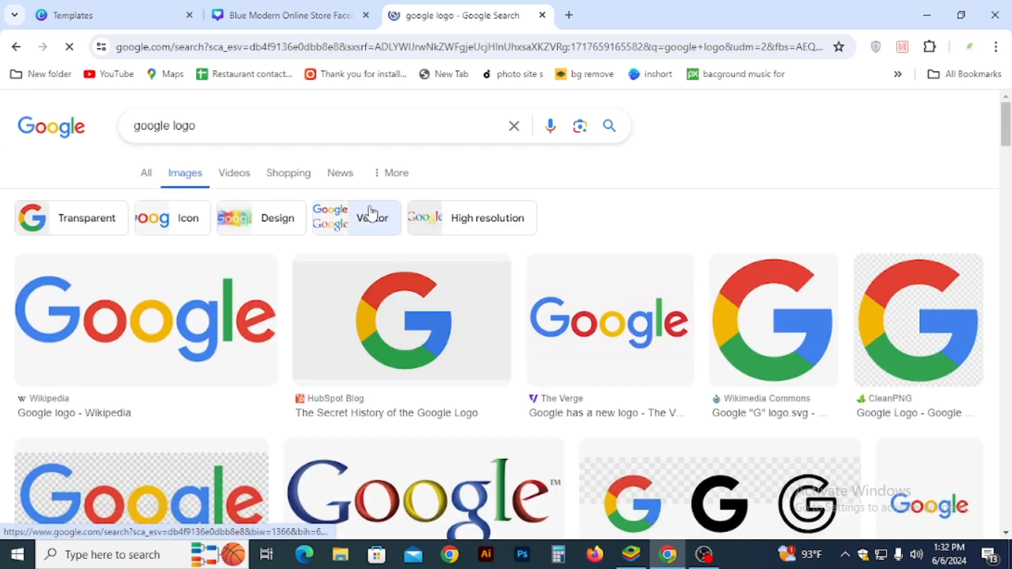
left_click(617, 335)
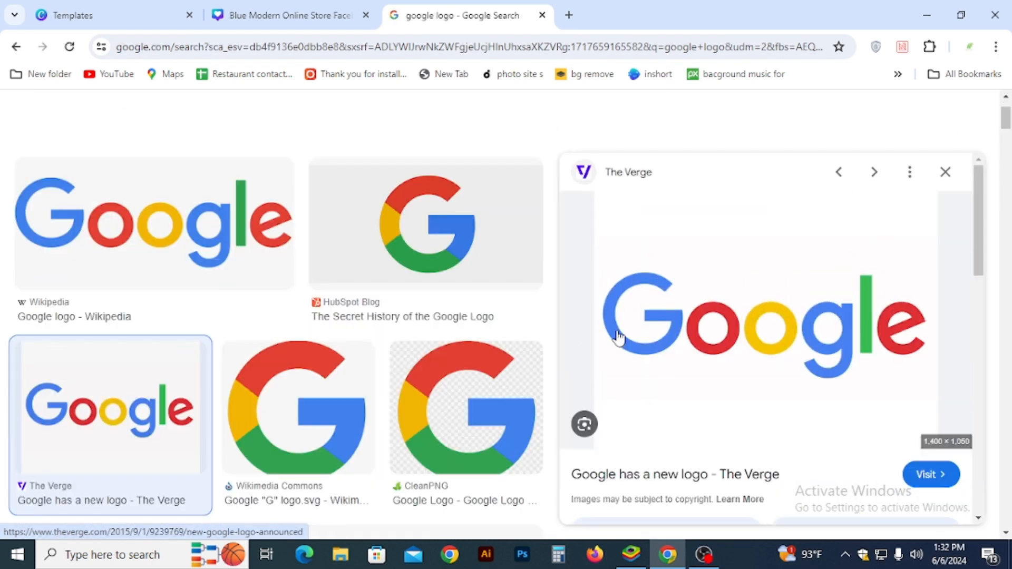
- Save the previewed Google wordmark to Downloads as google2.0.0.1441125613.jpg and show the file in its folder
right_click(648, 289)
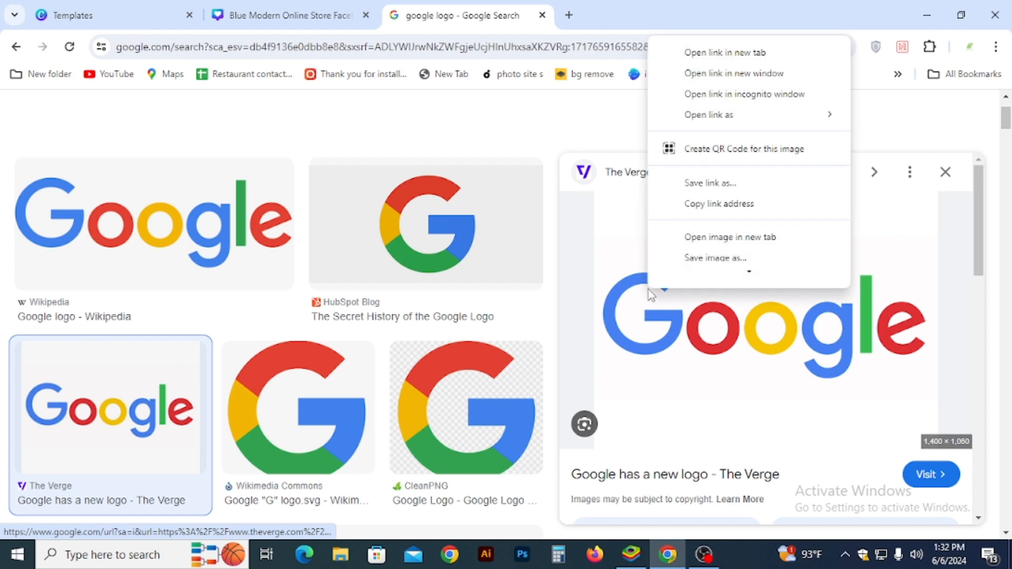
scroll(732, 230, "down", 5)
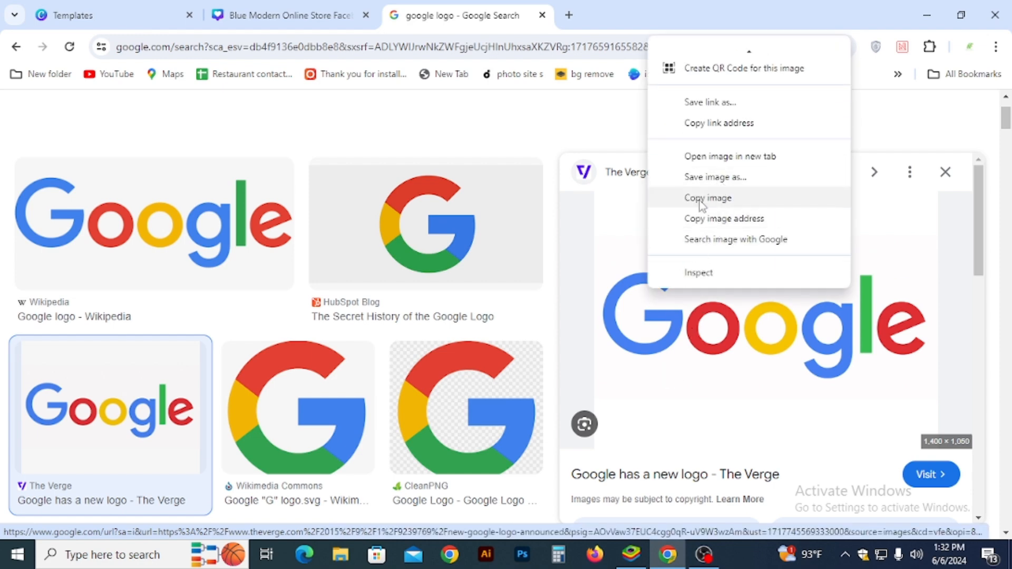
left_click(706, 179)
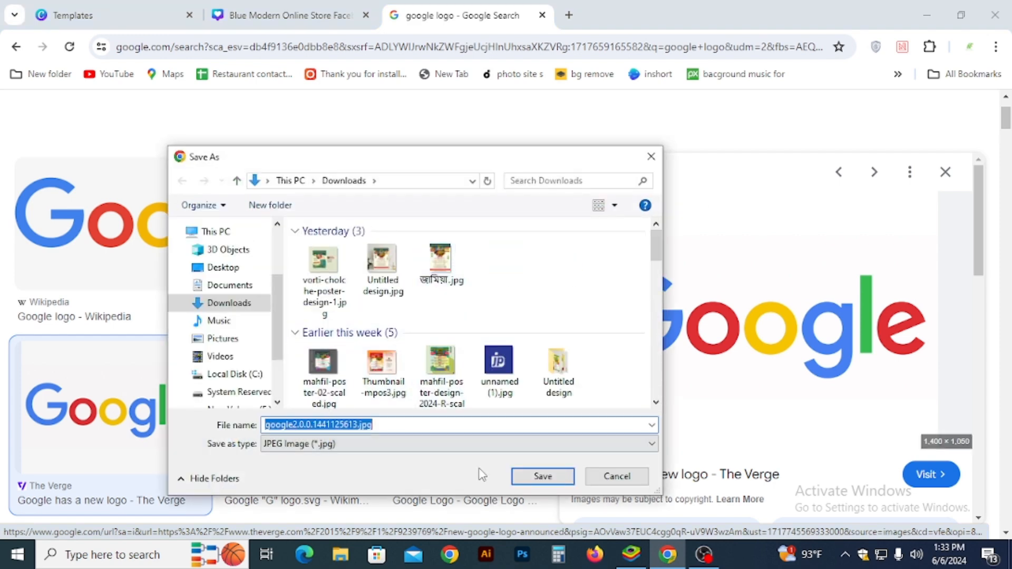
left_click(547, 477)
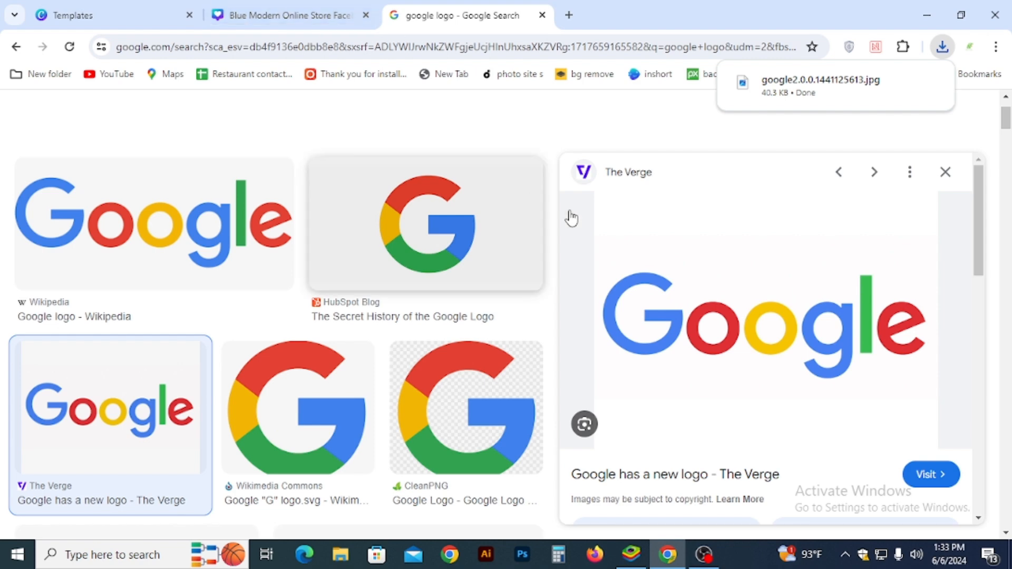
left_click(900, 83)
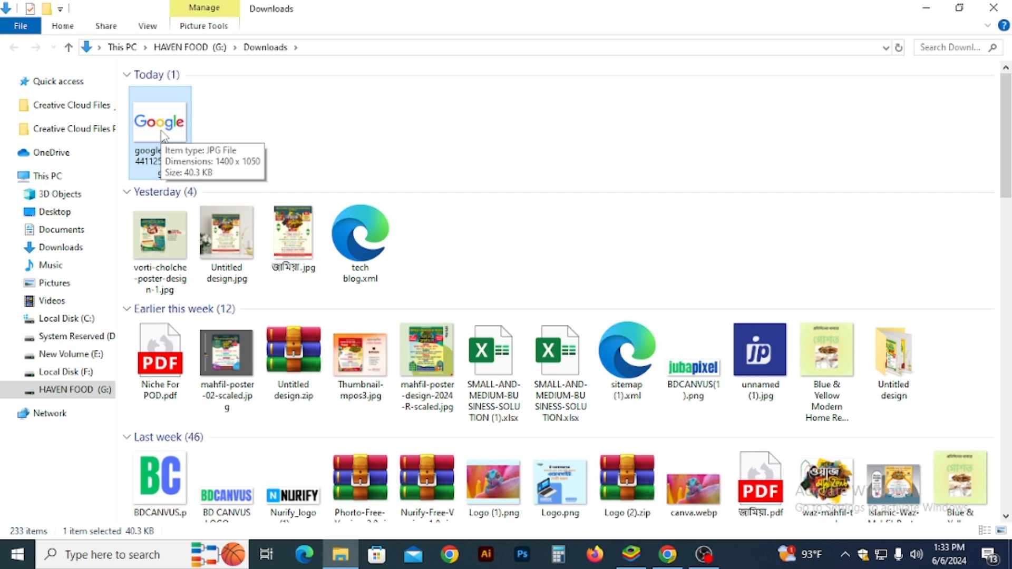
- Switch back to the Canva design and upload google2.0.0.1441125613.jpg from Downloads
left_click(667, 555)
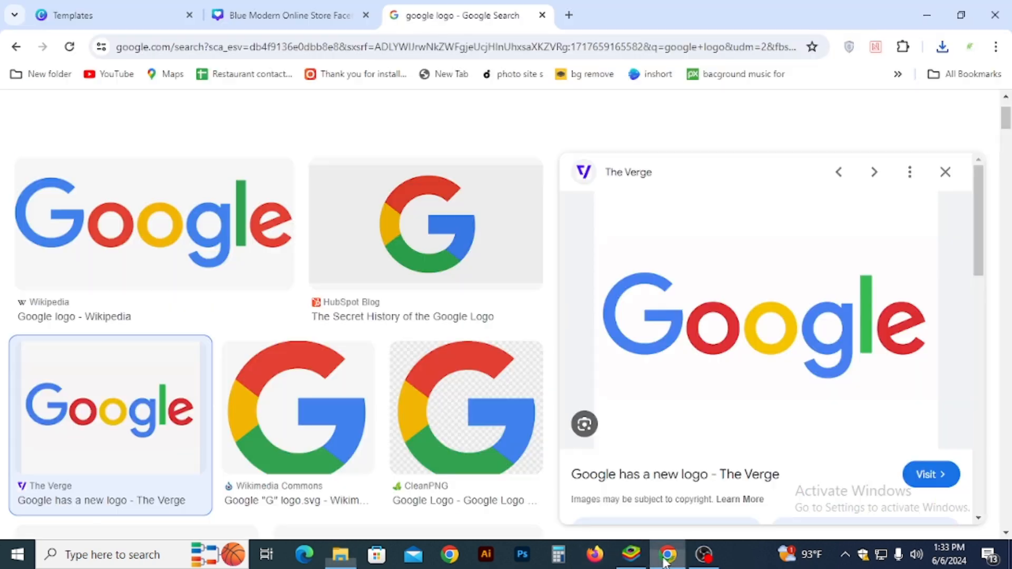
left_click(293, 12)
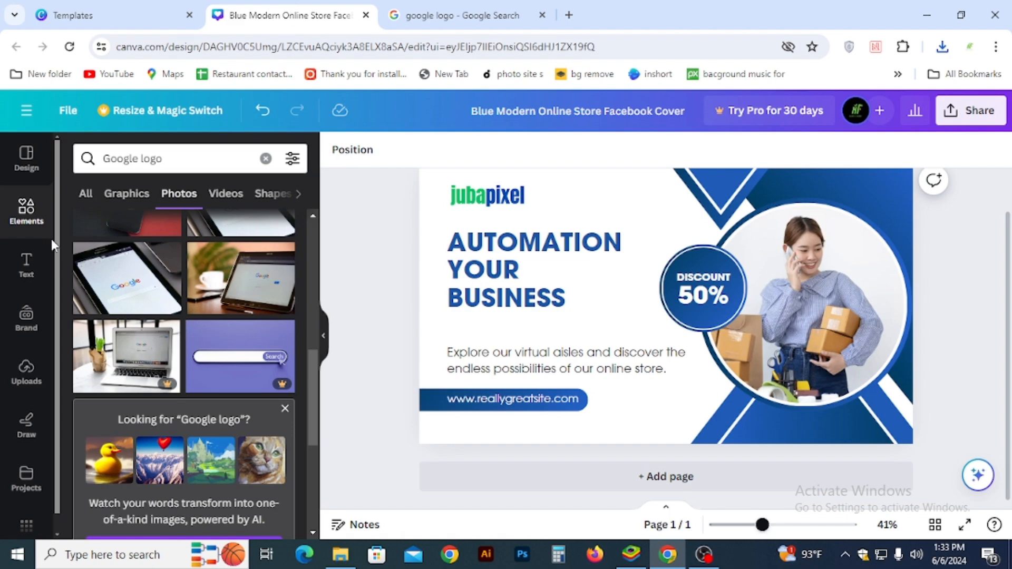
left_click(27, 373)
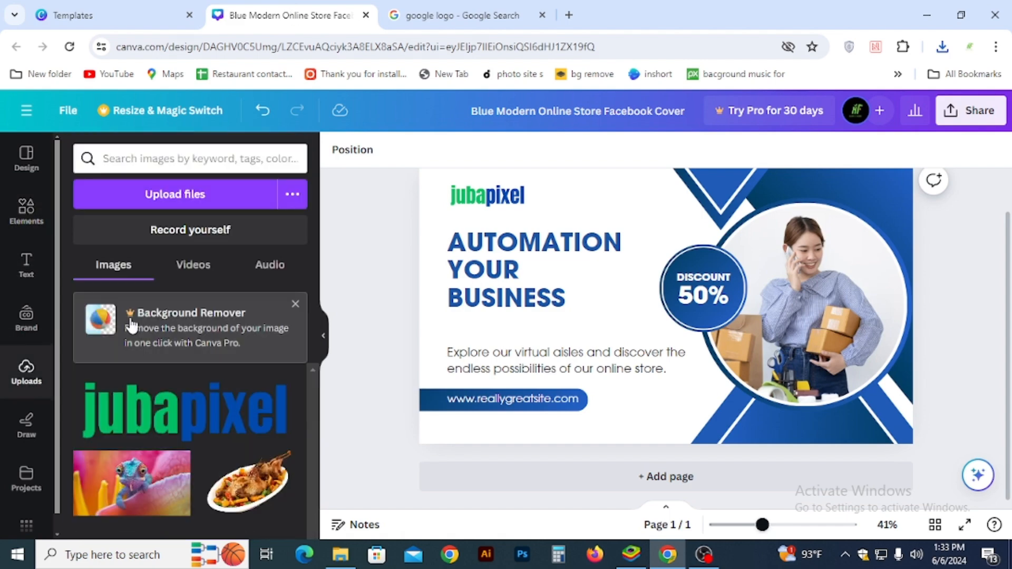
left_click(181, 195)
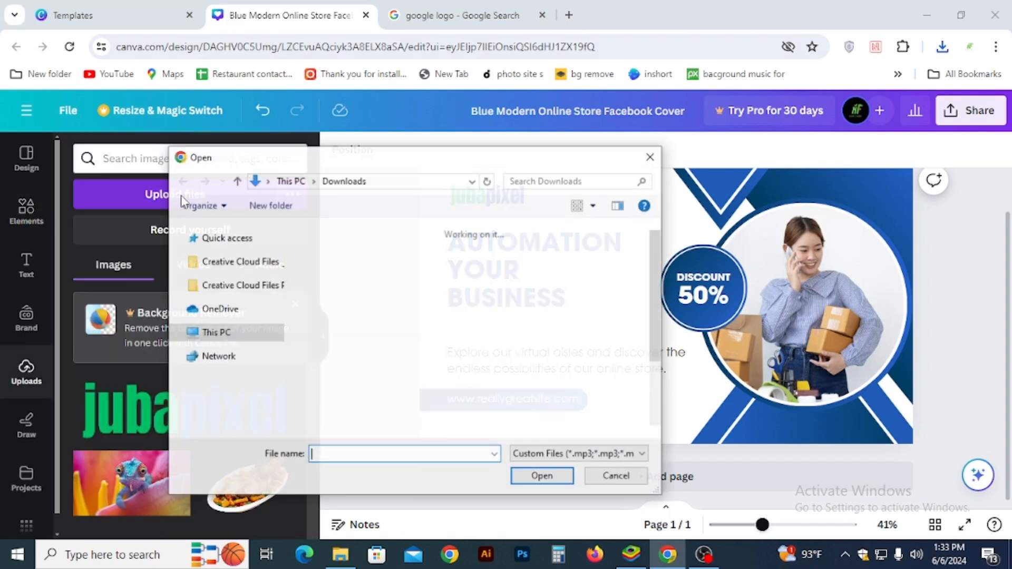
left_click(324, 266)
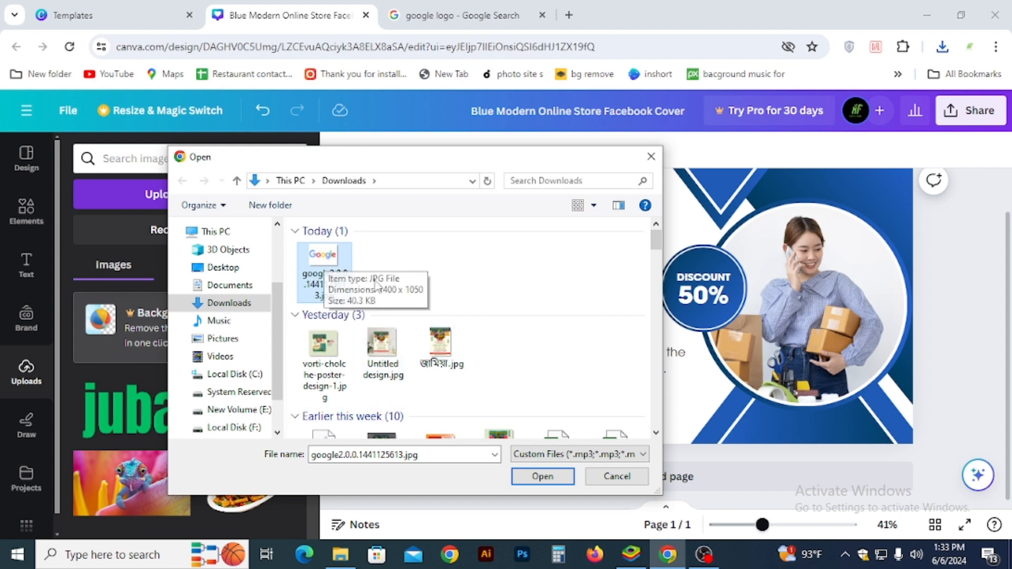
left_click(543, 476)
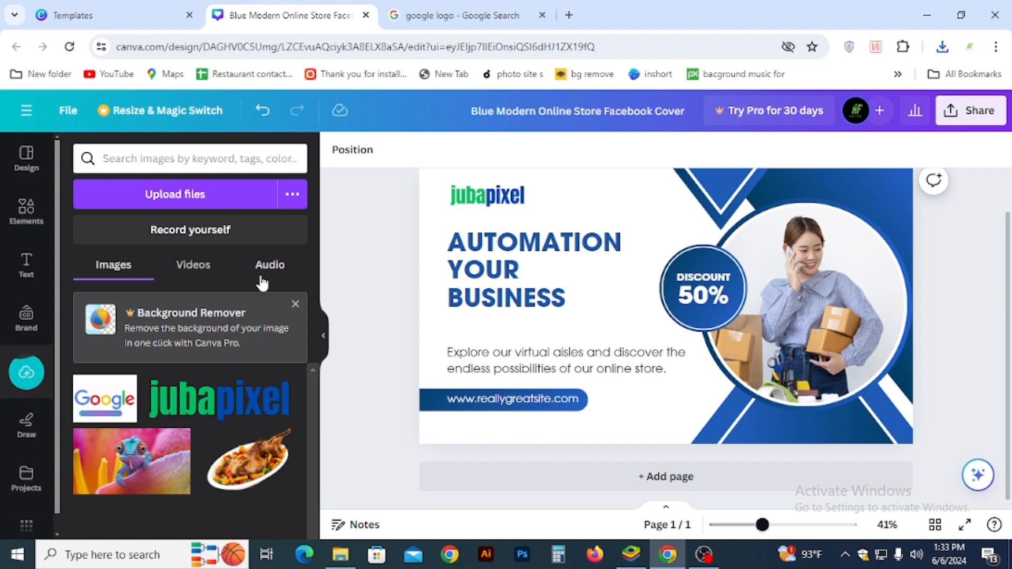
- Add the uploaded Google logo to the cover, shrink it and place it directly beneath the word BUSINESS, left-aligned with the heading
left_click(100, 411)
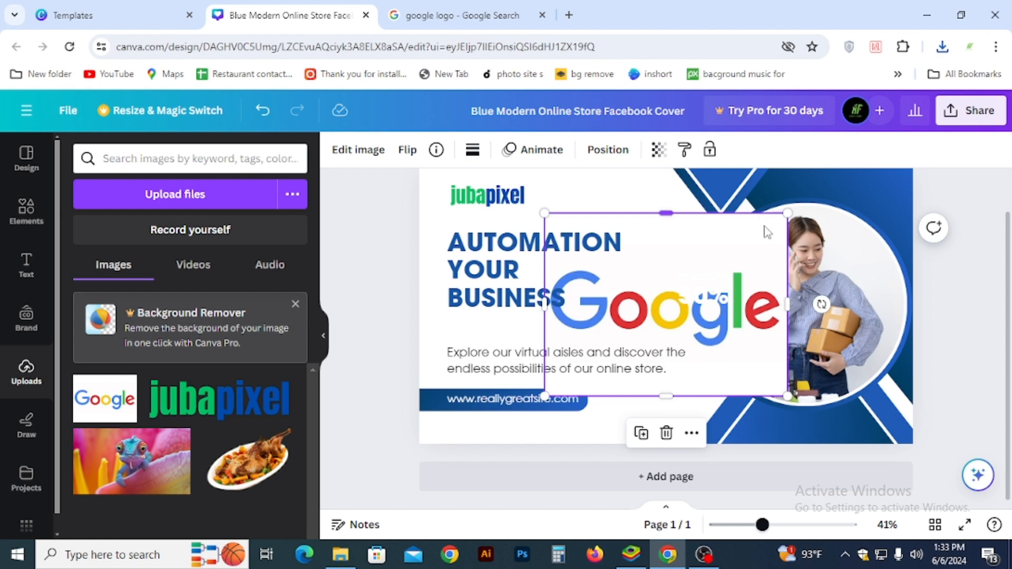
left_click_drag(785, 215, 651, 316)
left_click_drag(613, 392, 518, 357)
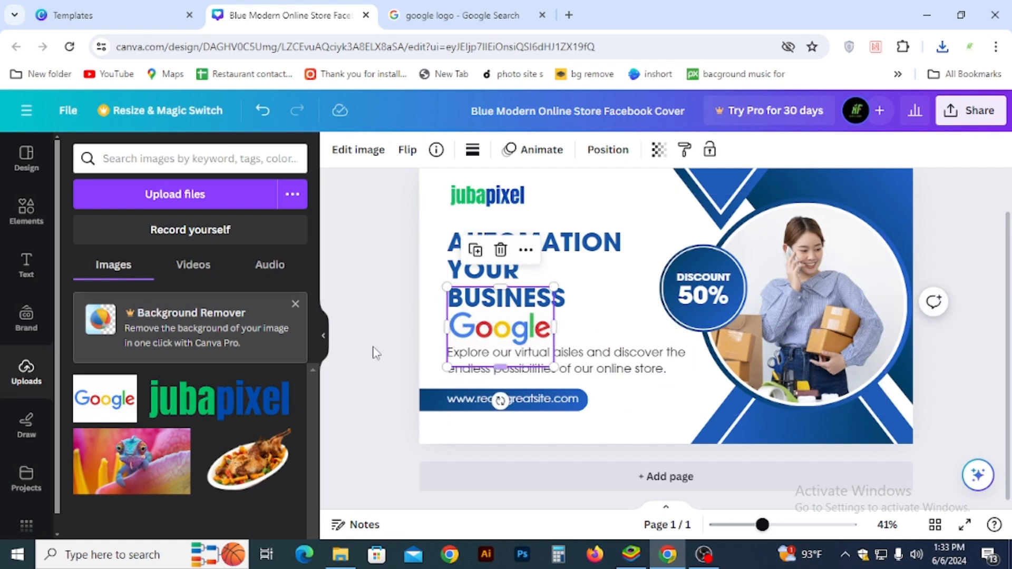
left_click(378, 291)
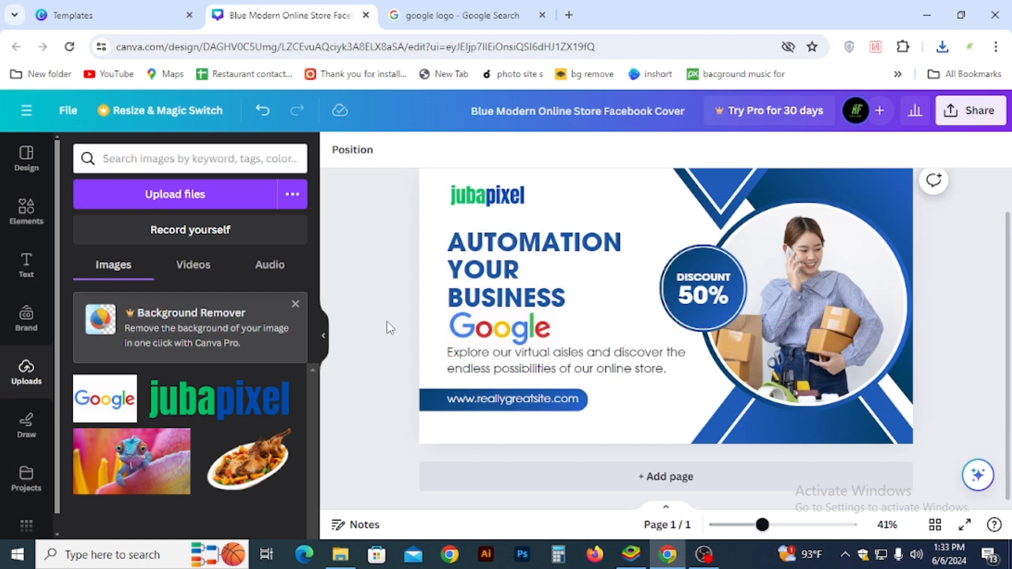
- Move the AUTOMATION YOUR BUSINESS heading slightly up towards the jubapixel logo, and raise the Google logo a little beneath it
left_click(551, 306)
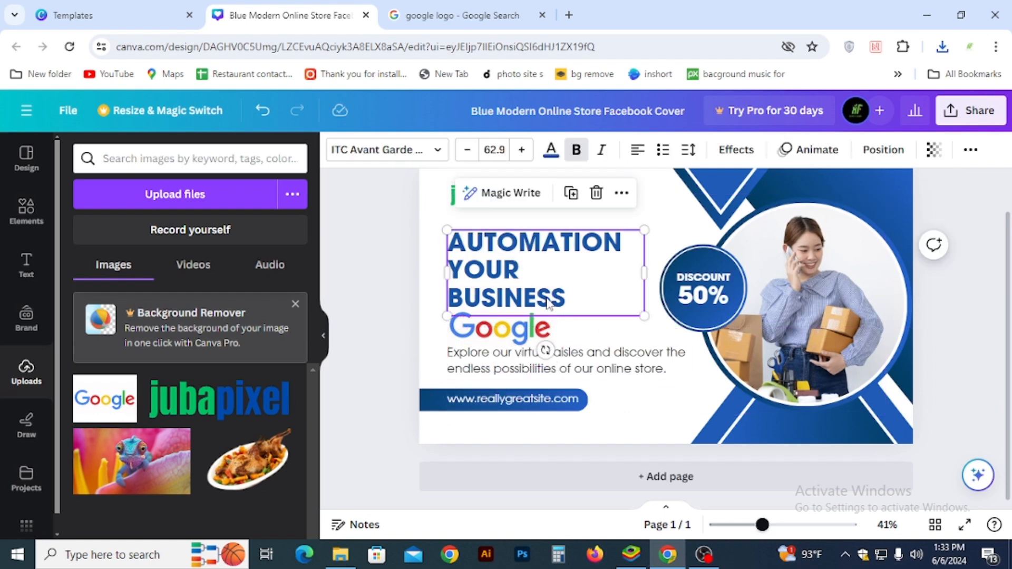
left_click_drag(548, 303, 547, 291)
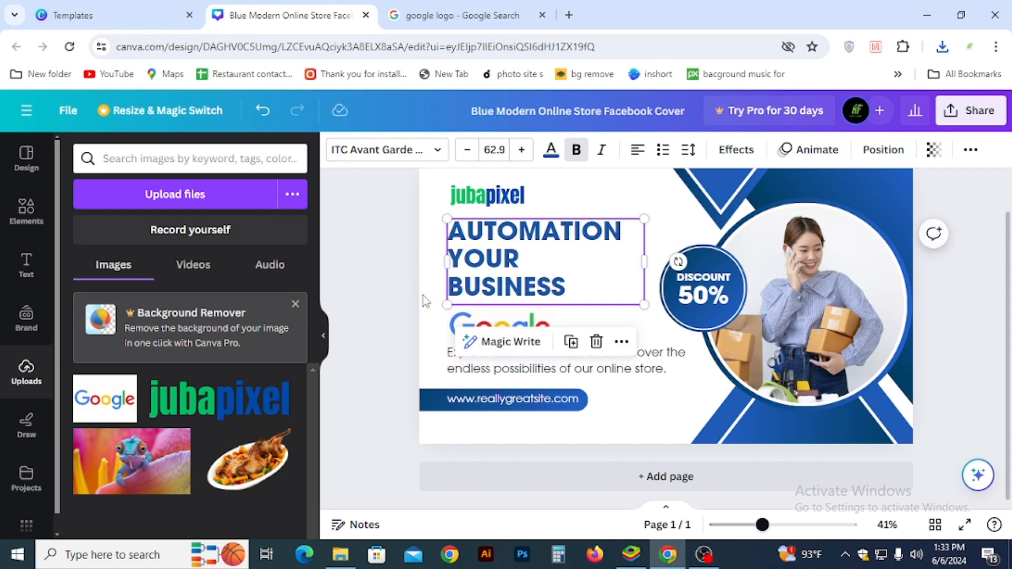
left_click(426, 301)
left_click(449, 337)
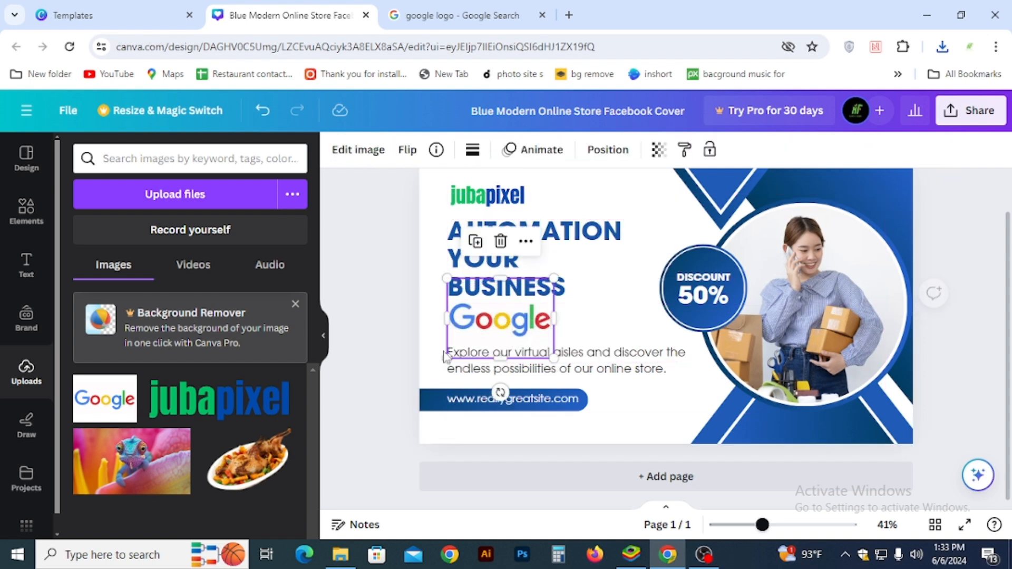
left_click(374, 302)
scroll(613, 242, "up", 1)
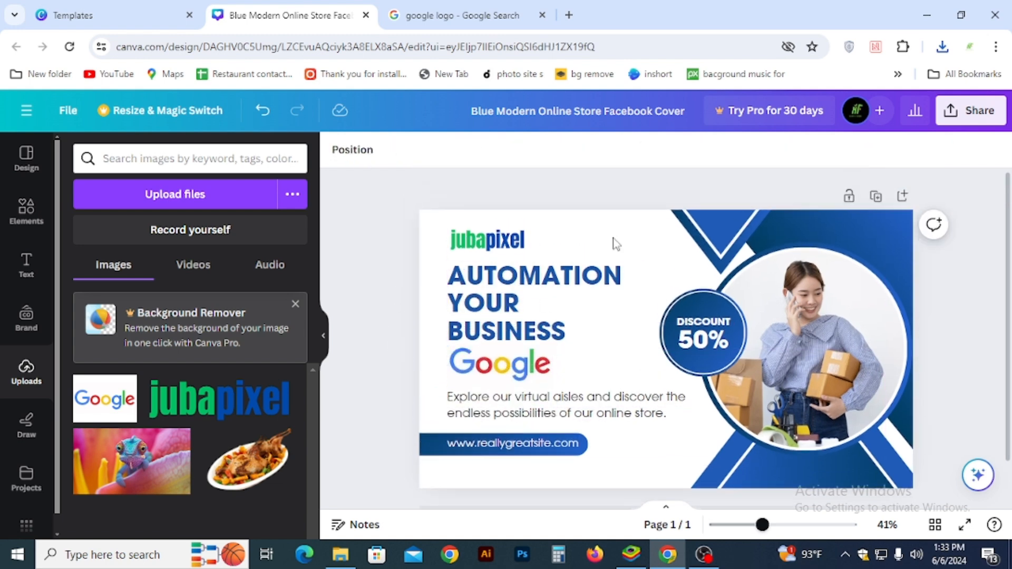
scroll(644, 216, "down", 1)
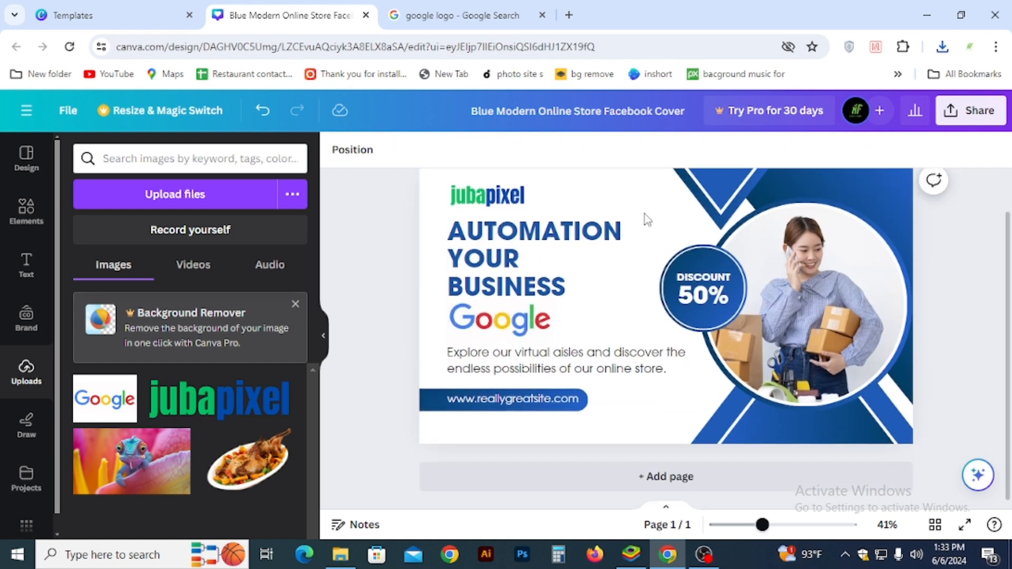
left_click(492, 402)
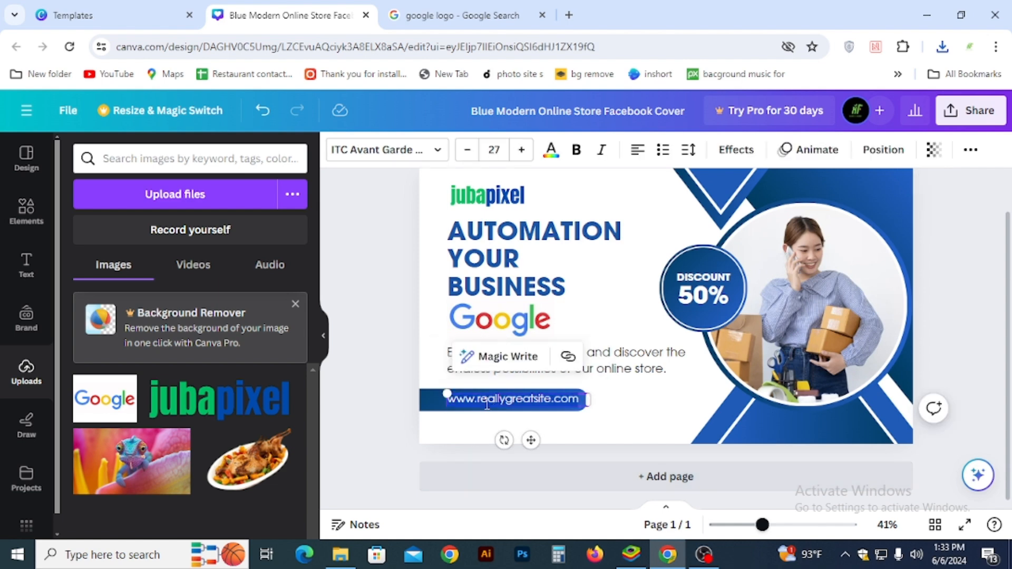
type("www")
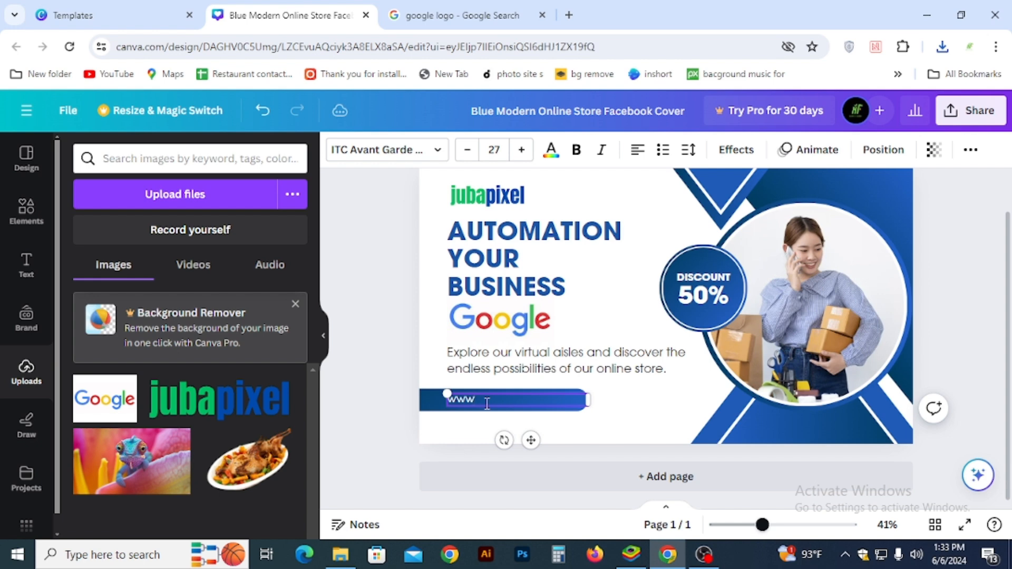
type(".jubapixel.com")
left_click(413, 309)
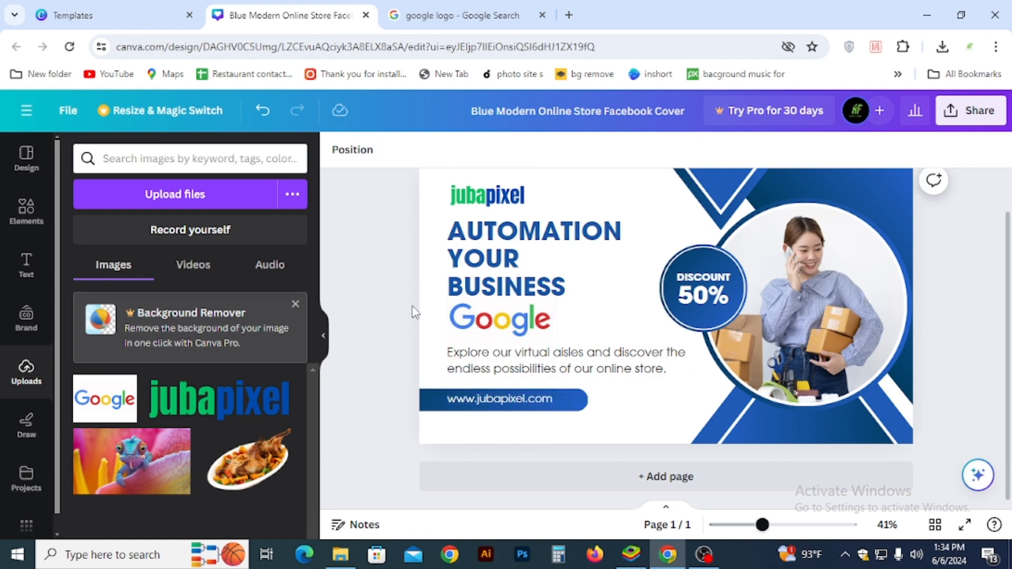
- Add the word WITH after BUSINESS on the last line of the cover heading
left_click(560, 295)
double_click(559, 295)
left_click(577, 289)
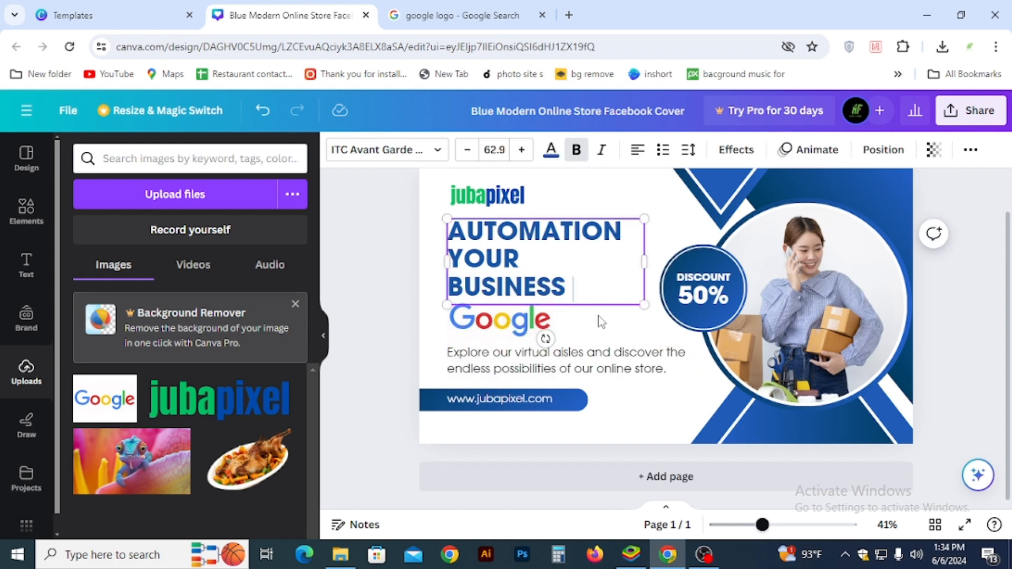
type("WITH")
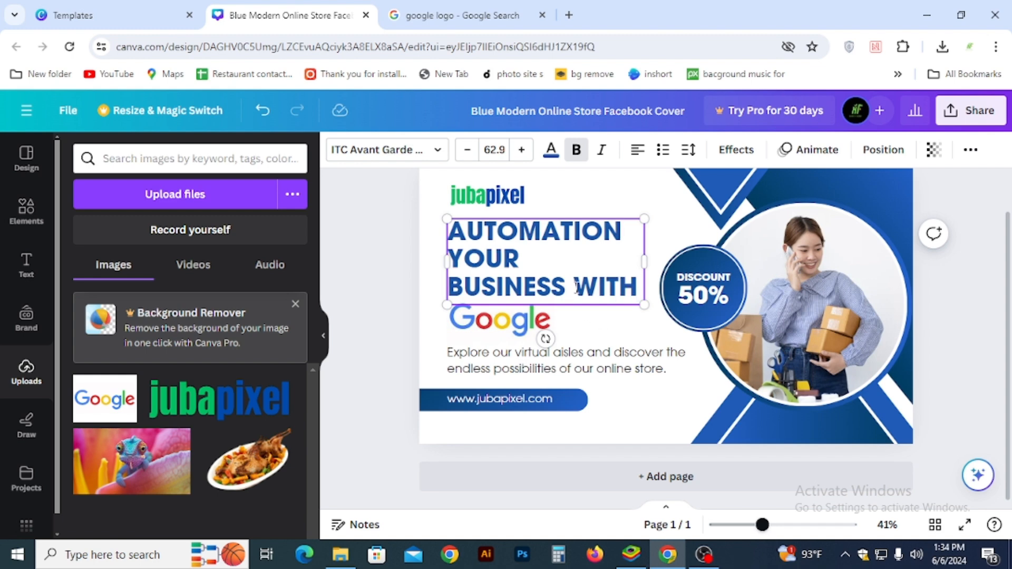
key("ctrl+shift+Left")
left_click(550, 149)
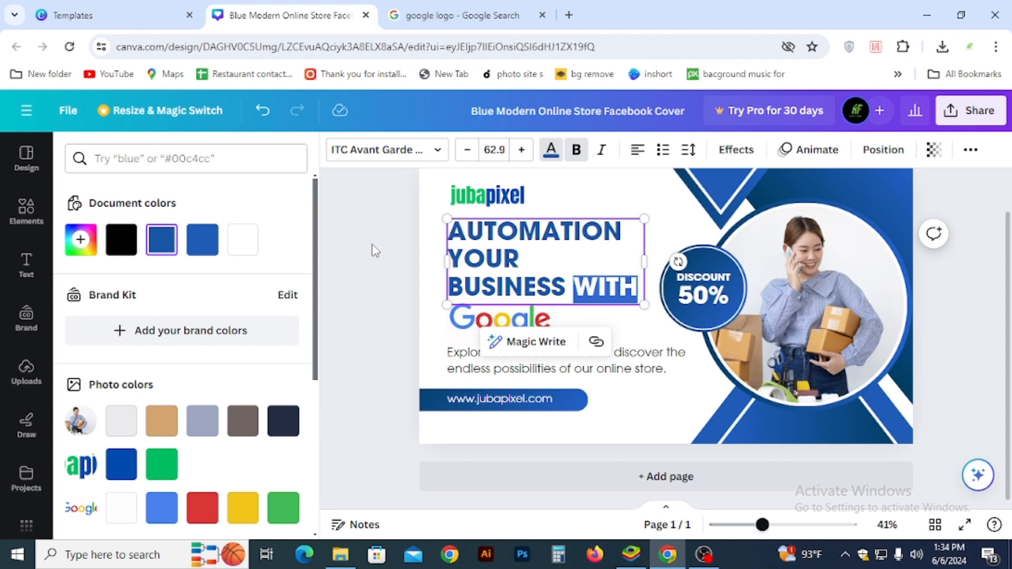
key("Escape")
left_click(361, 230)
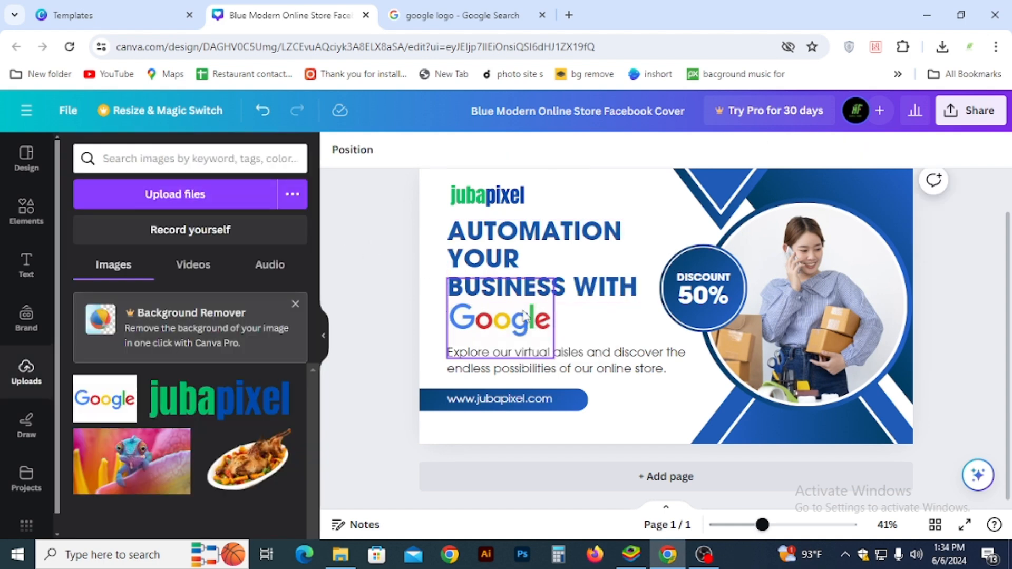
- Color only the word WITH in the heading red #da3637, taken from the Google logo's photo colors
left_click(573, 293)
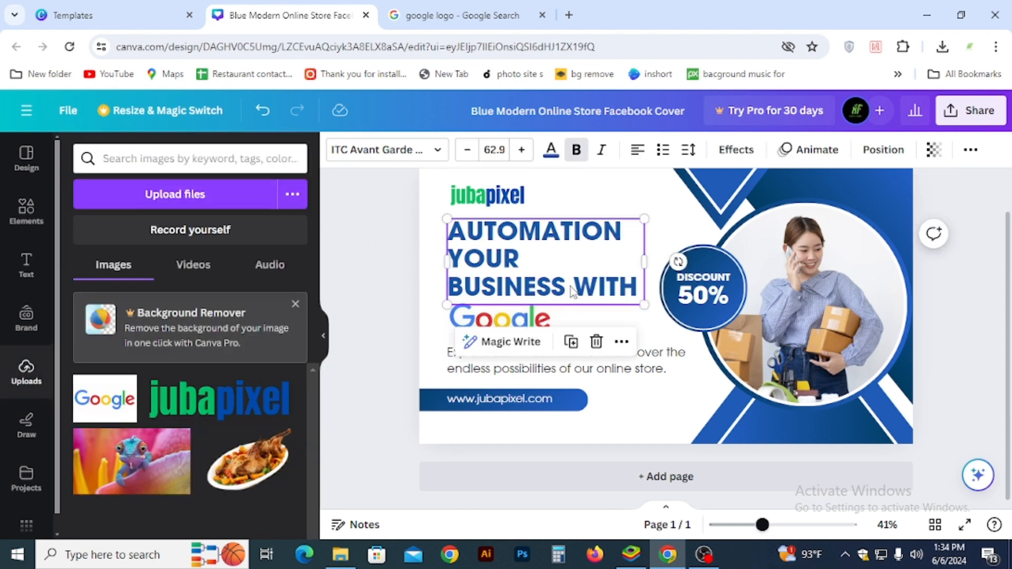
left_click_drag(573, 289, 637, 289)
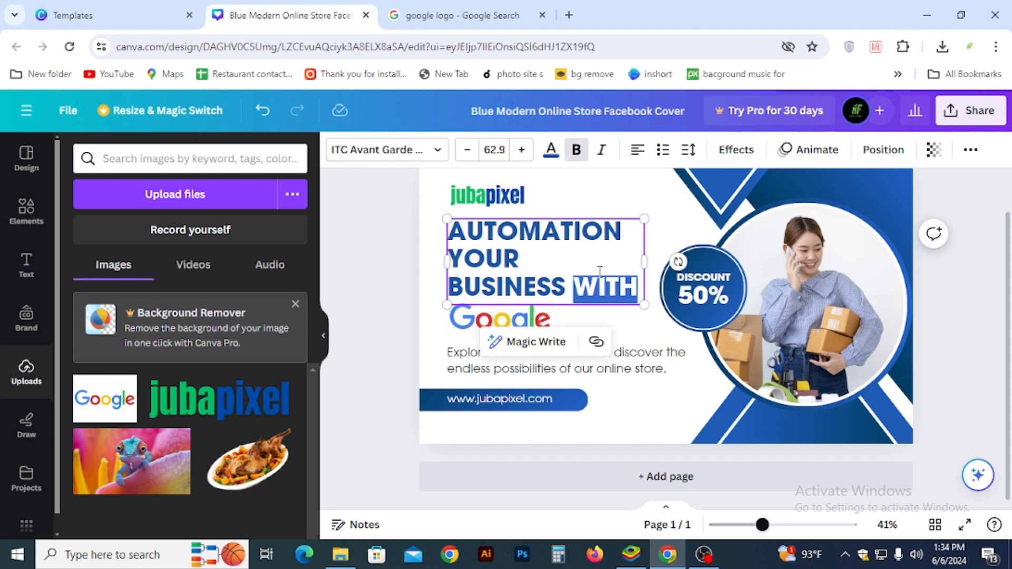
left_click(551, 153)
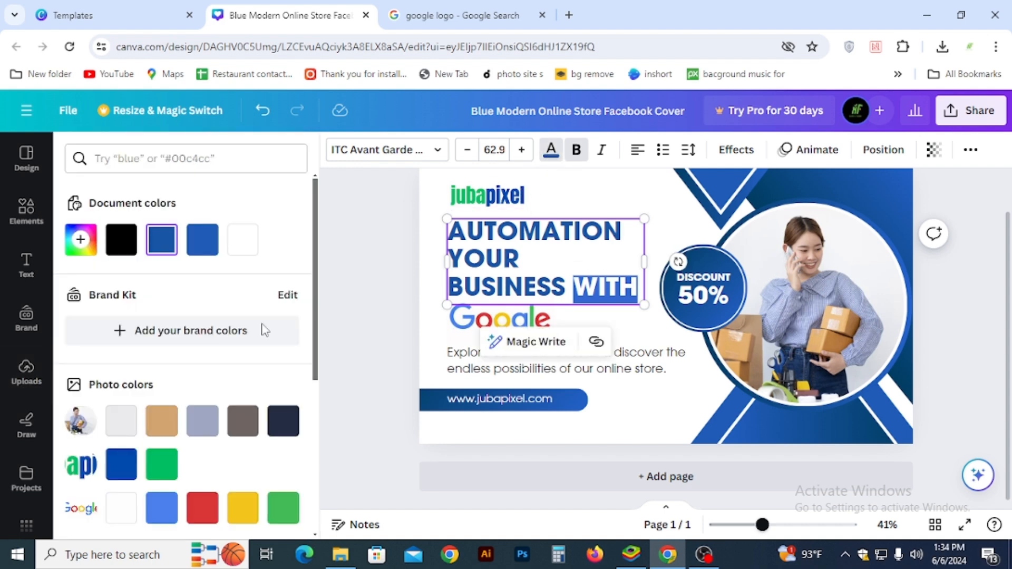
scroll(154, 417, "down", 5)
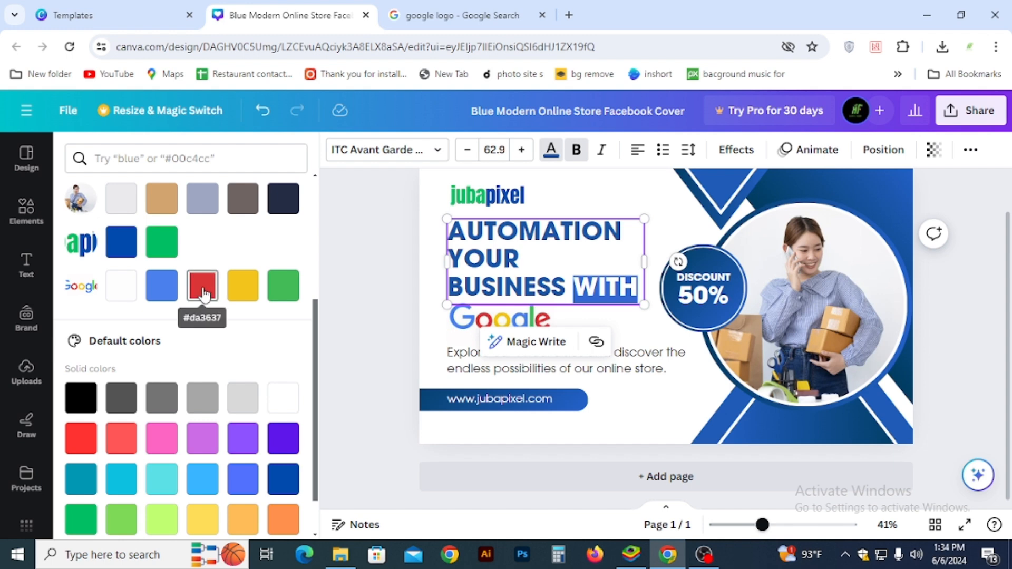
left_click(203, 294)
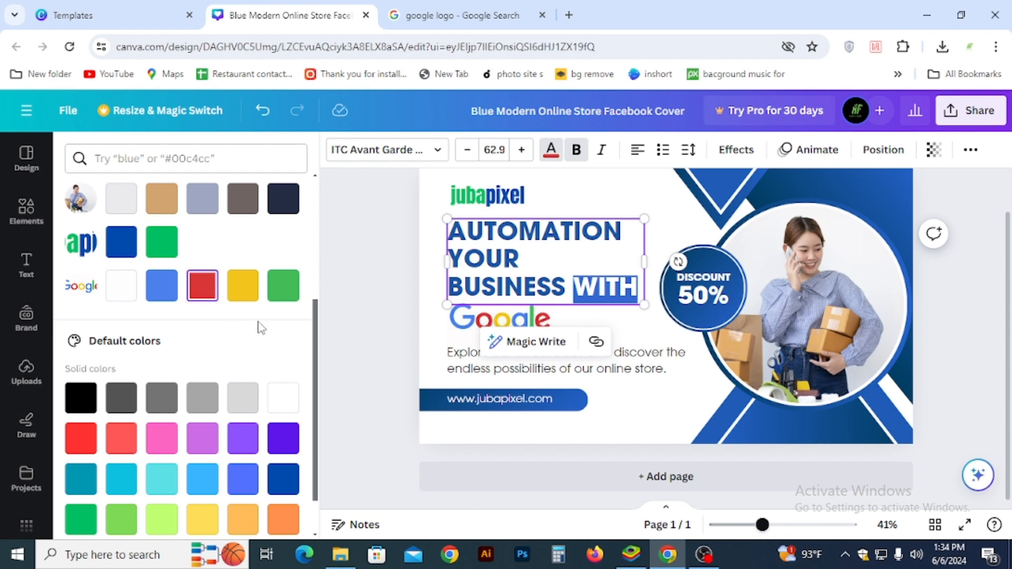
left_click(630, 188)
scroll(482, 468, "up", 1)
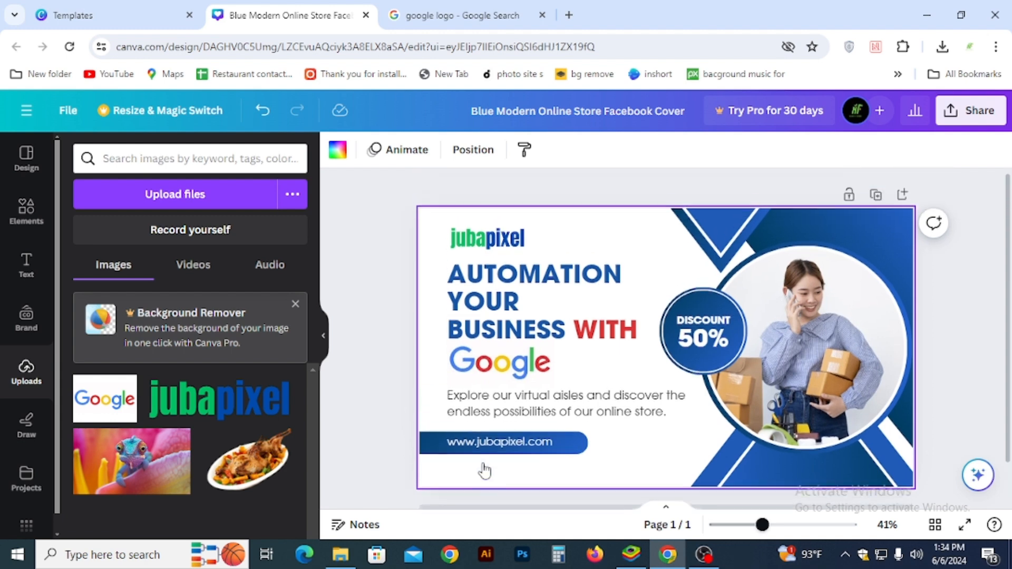
- Change the percentage in the round discount badge to 20%
scroll(685, 343, "down", 1)
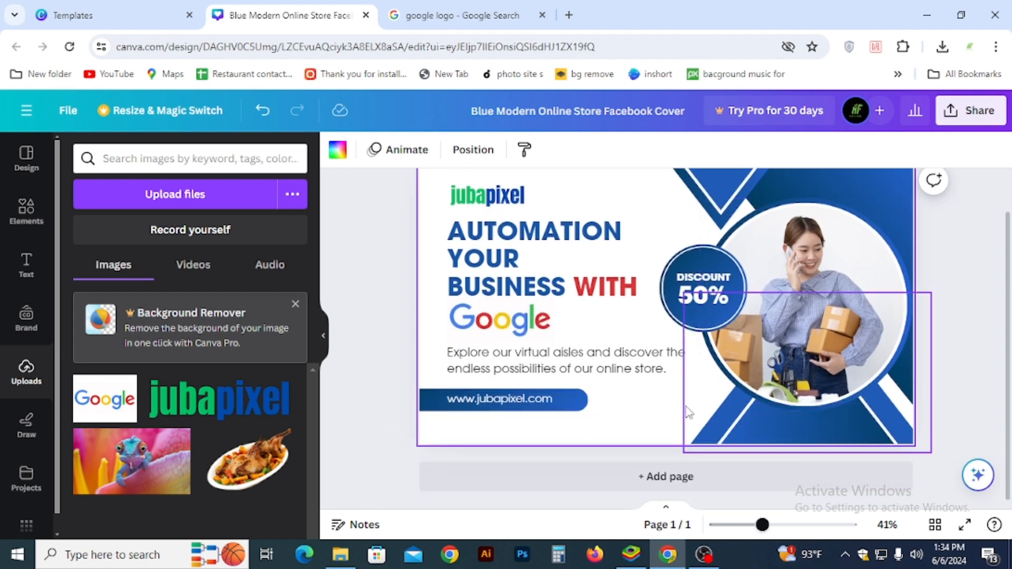
double_click(702, 299)
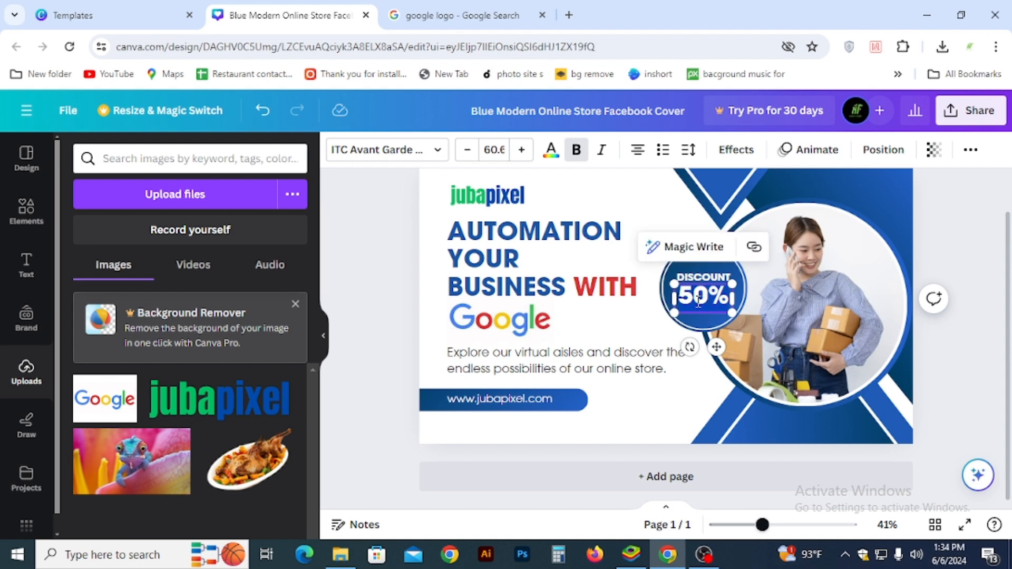
key("BackSpace")
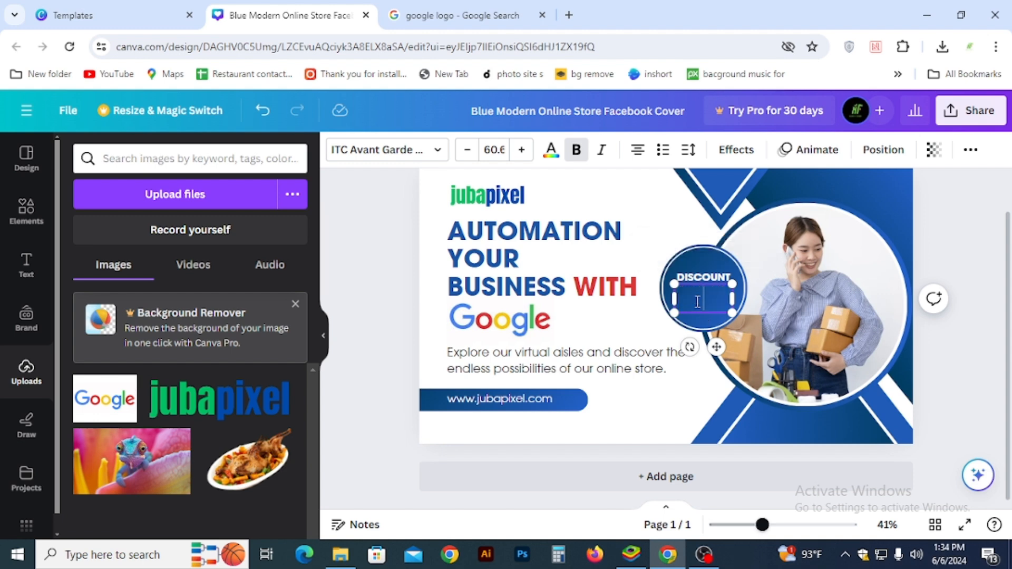
type("20%")
left_click(397, 348)
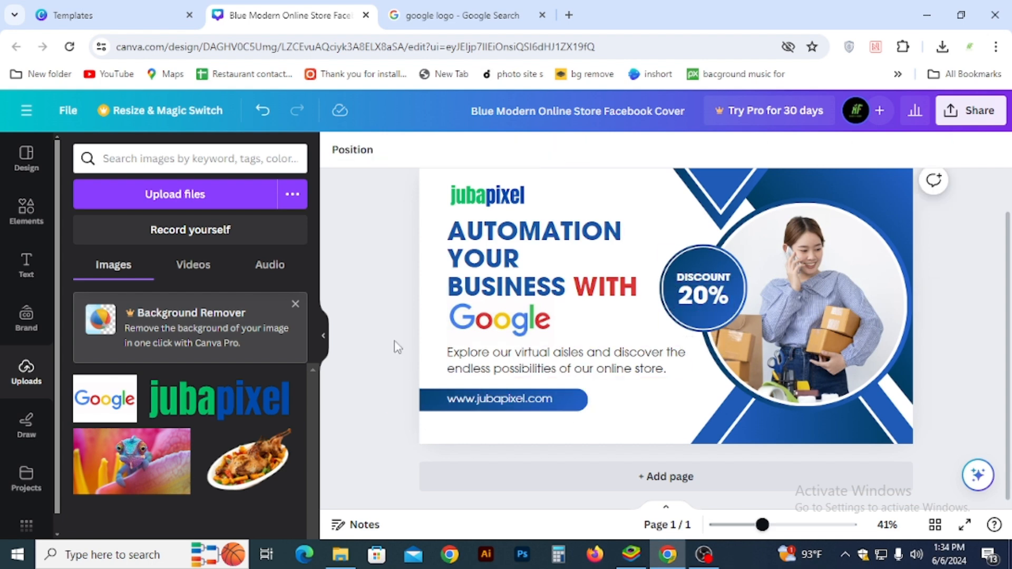
scroll(397, 348, "up", 2)
scroll(397, 348, "down", 2)
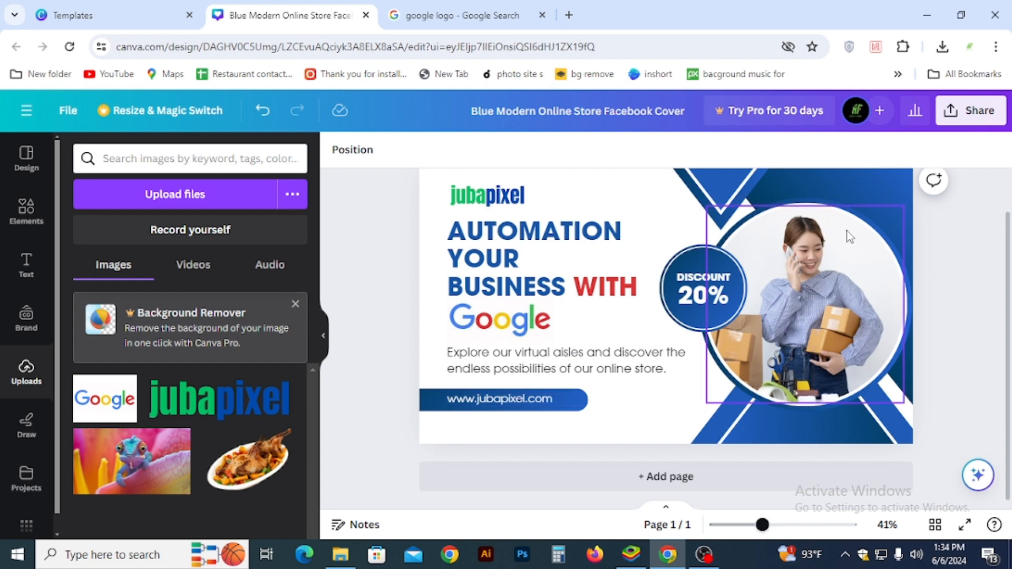
left_click(843, 257)
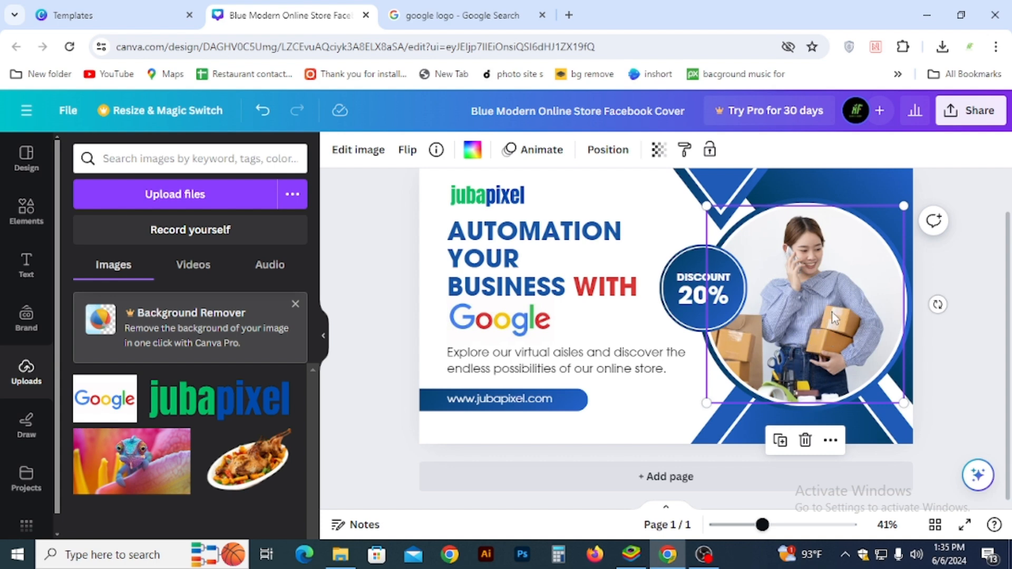
scroll(833, 317, "up", 1)
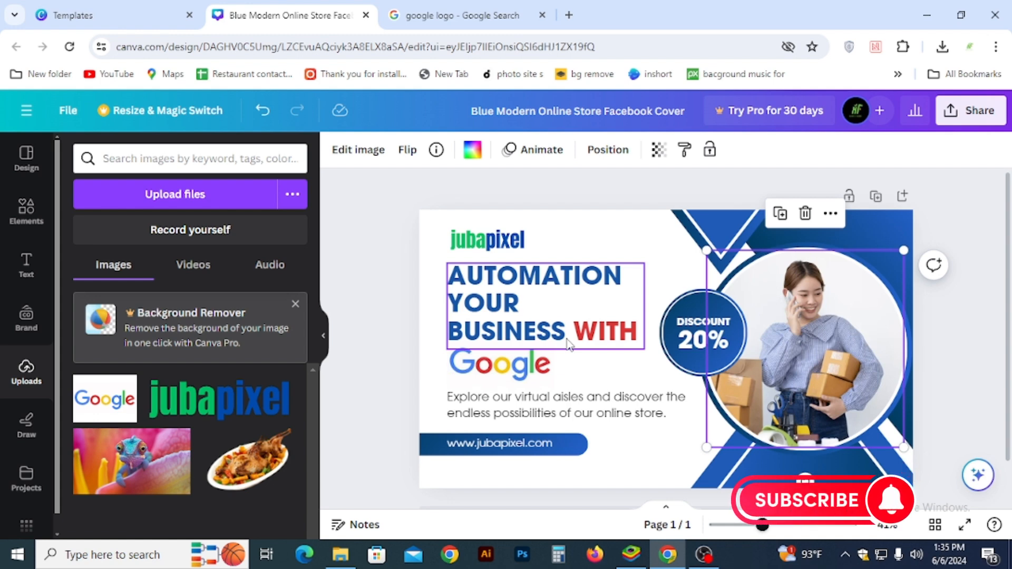
- Reduce the font size of the AUTOMATION YOUR BUSINESS WITH heading to 59.9
left_click(586, 343)
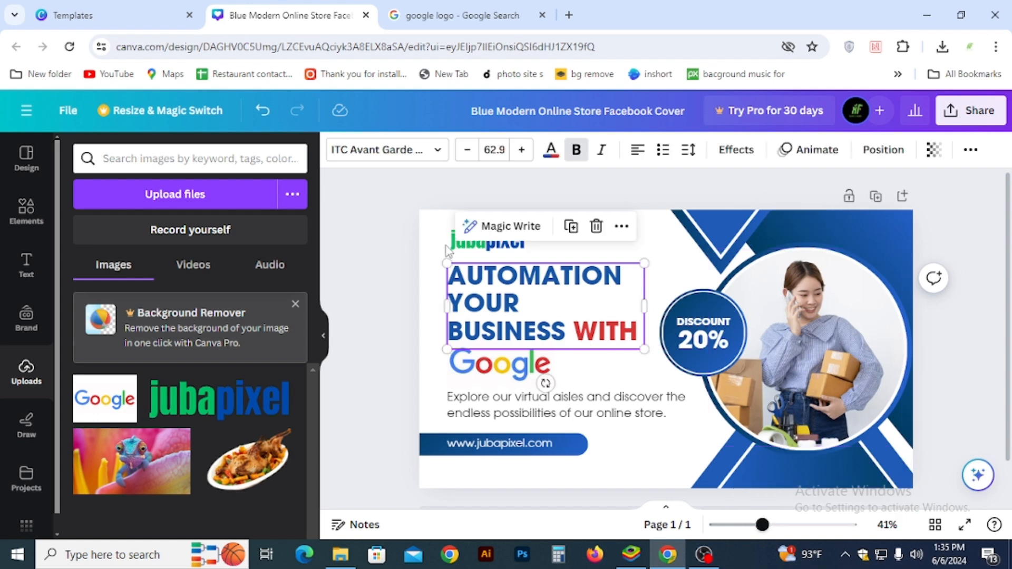
left_click(466, 153)
left_click(466, 153)
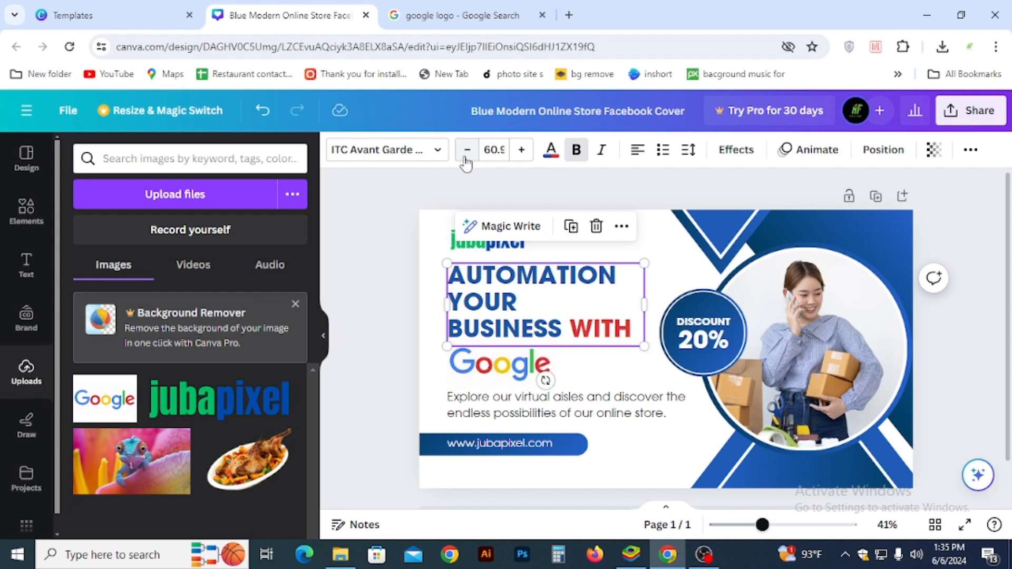
left_click(466, 152)
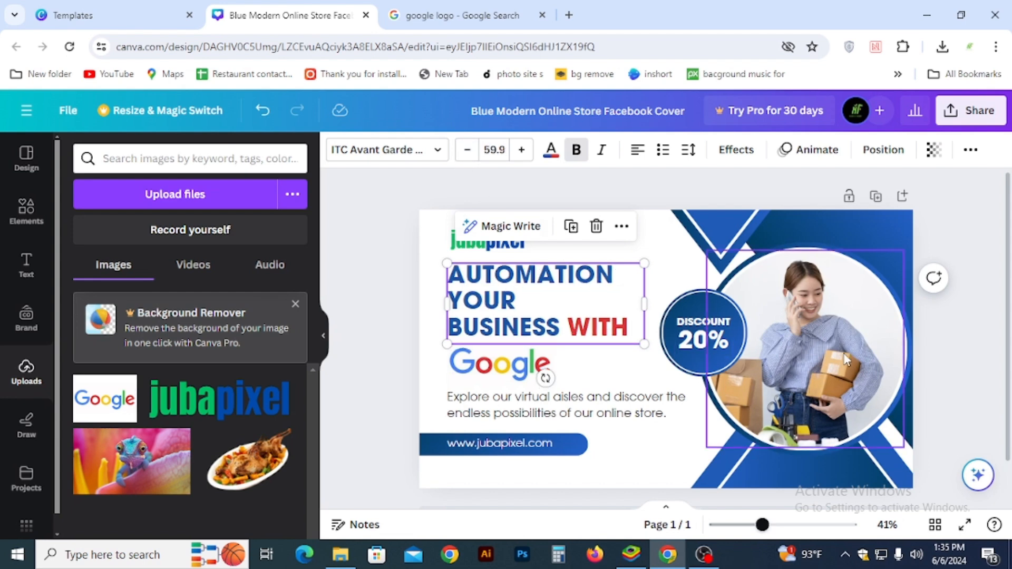
left_click(953, 331)
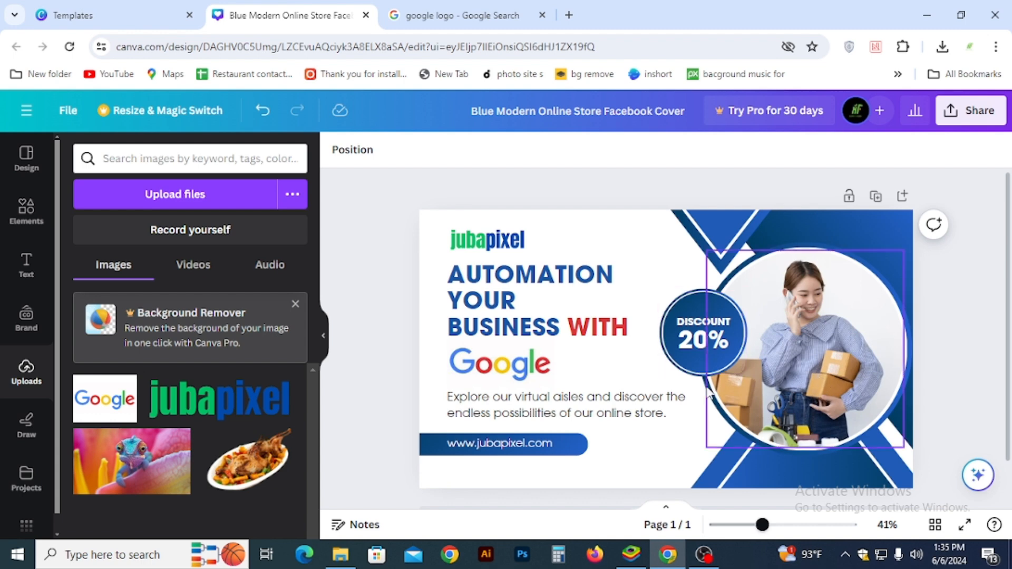
- Replace the Google logo search in the elements library with "Course" and narrow the results to photos
left_click(29, 214)
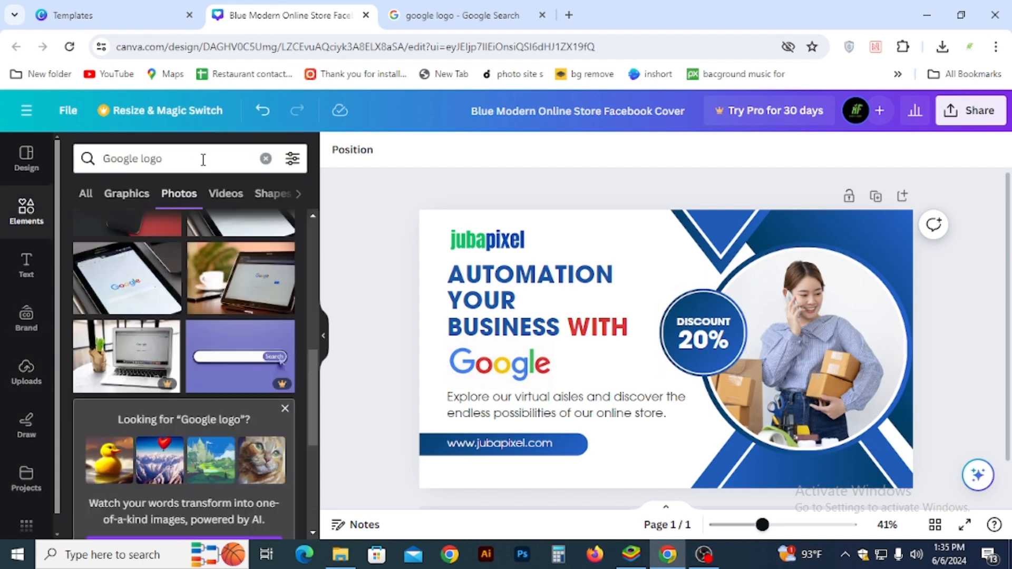
left_click(199, 158)
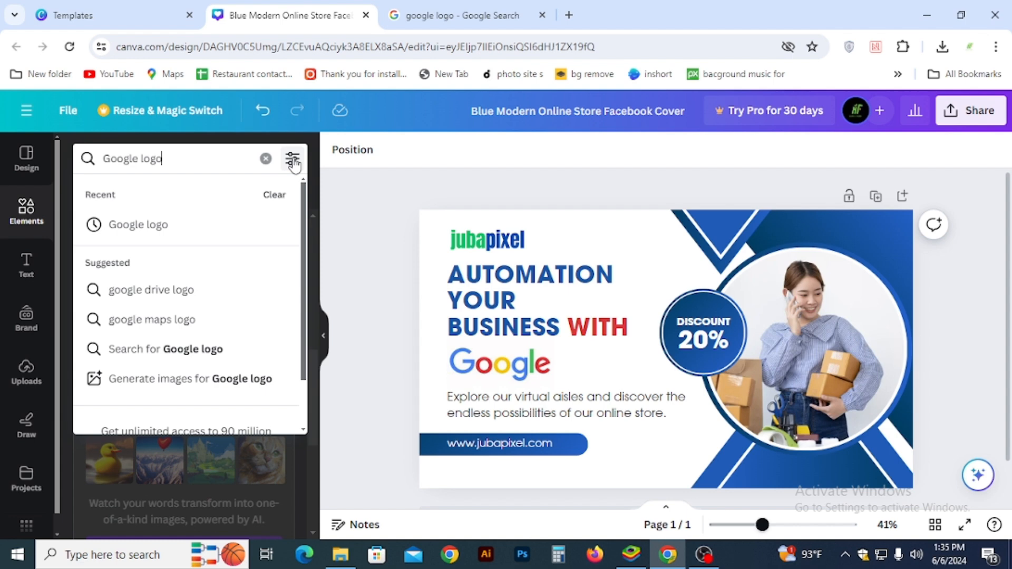
left_click(266, 158)
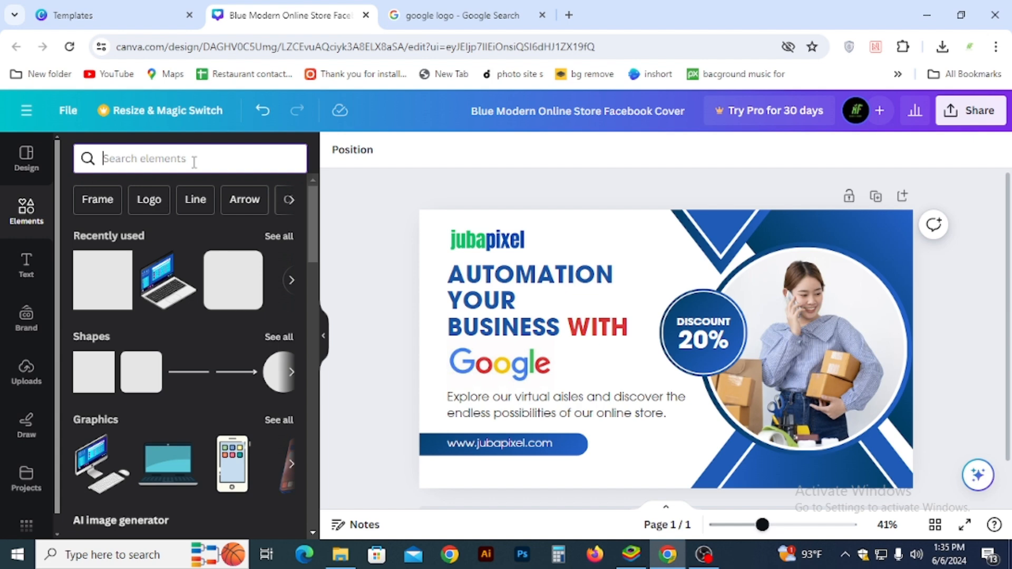
type("Cours")
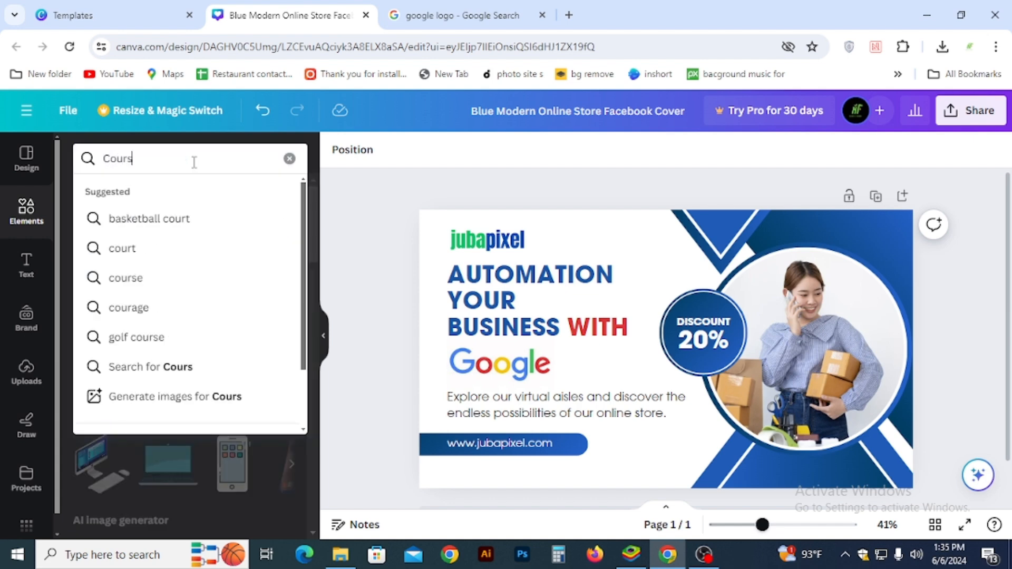
type("e")
key("Return")
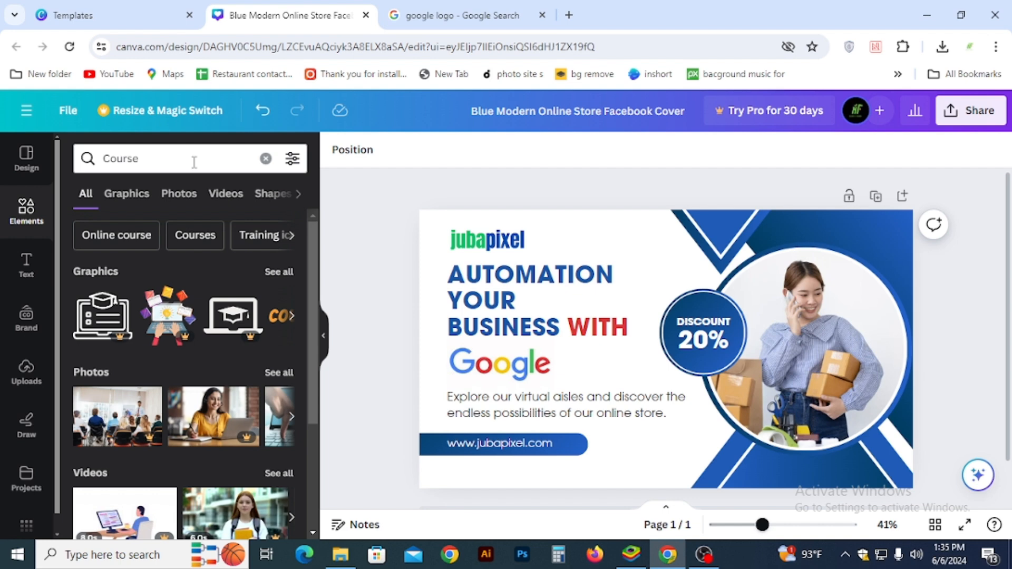
scroll(196, 363, "down", 3)
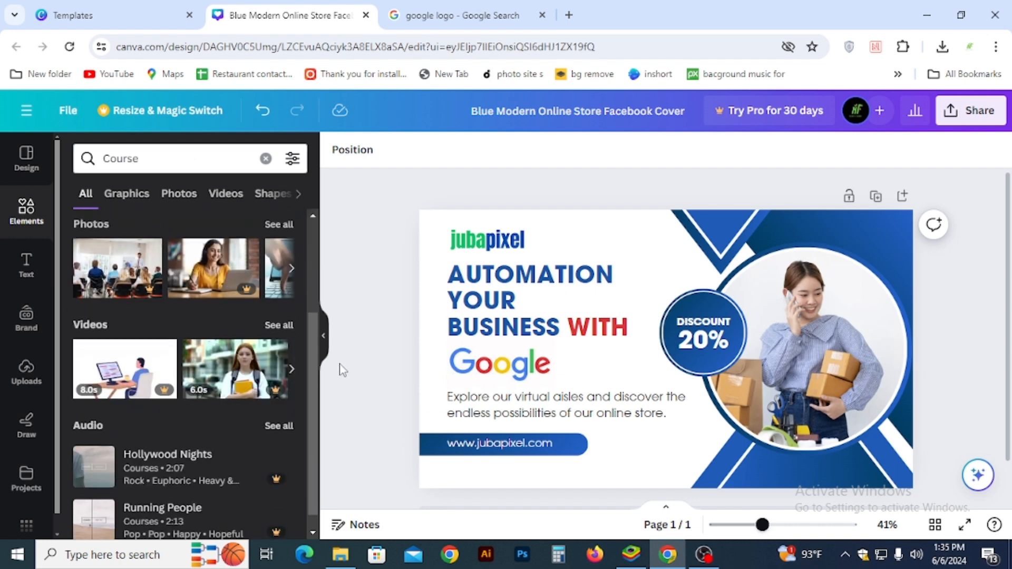
scroll(293, 346, "up", 3)
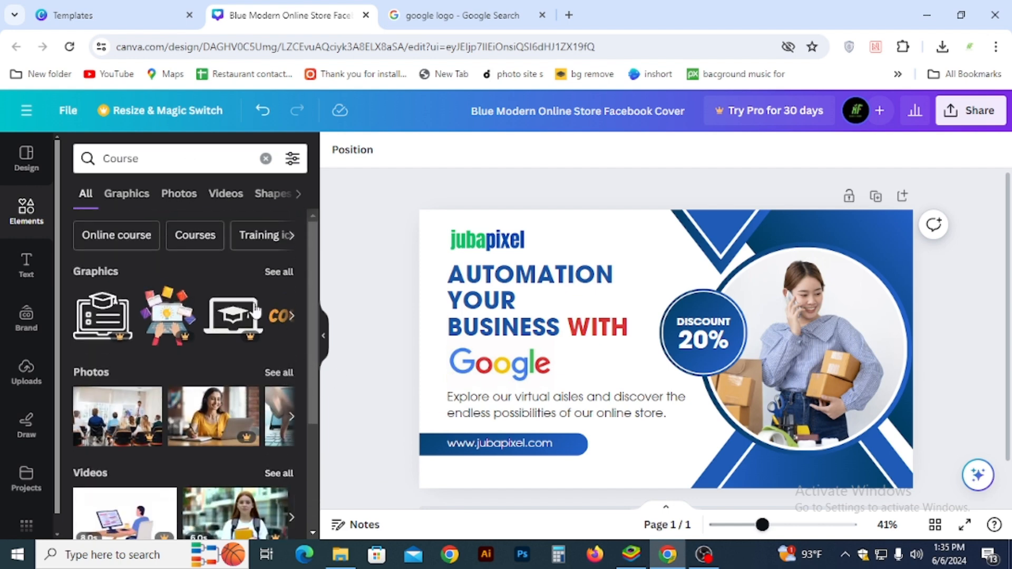
left_click(179, 195)
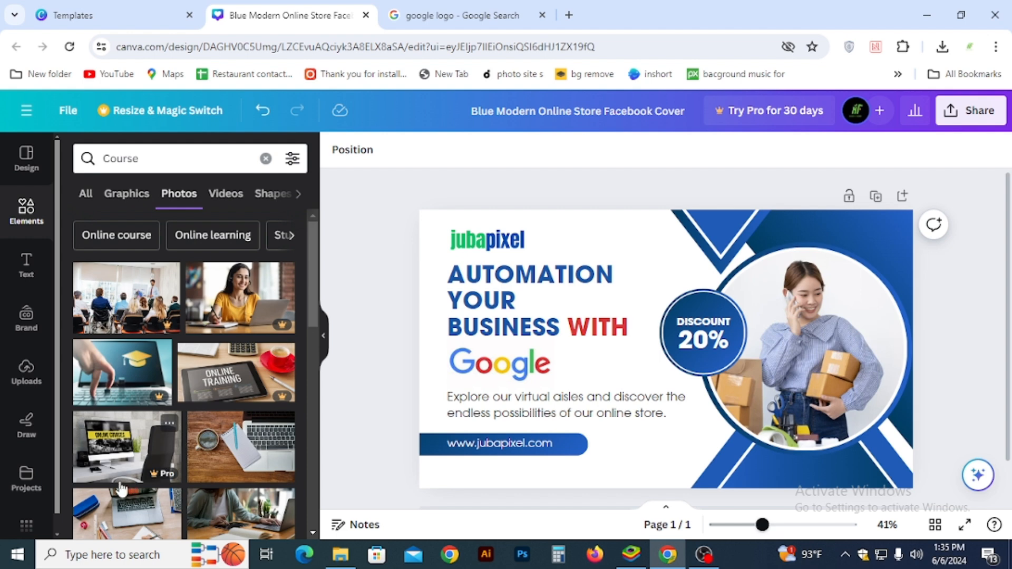
- Fill the cover's circular photo frame with the Course photo of the smiling woman with headphones at a laptop
scroll(121, 474, "down", 5)
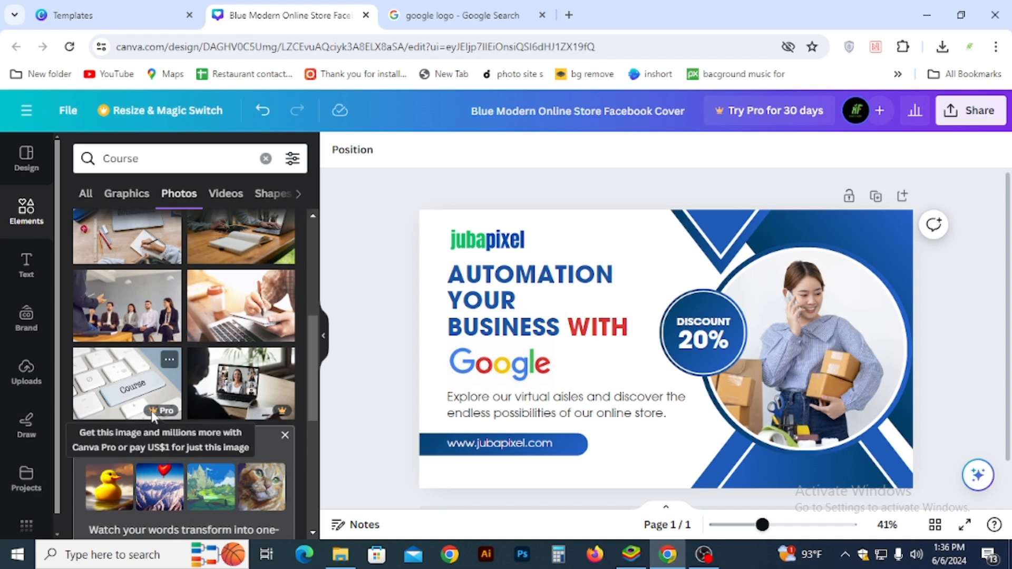
scroll(191, 470, "up", 2)
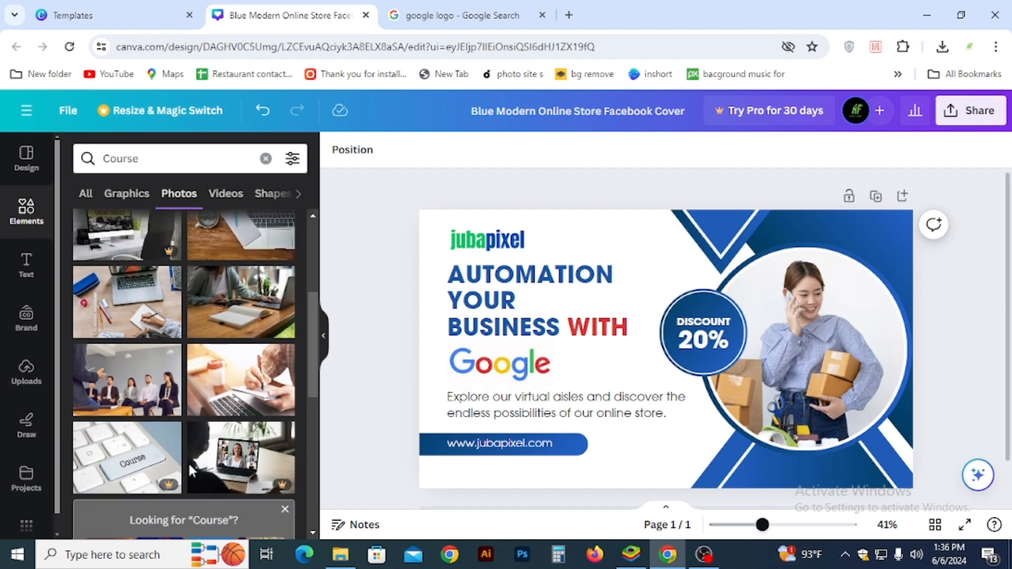
scroll(191, 470, "up", 2)
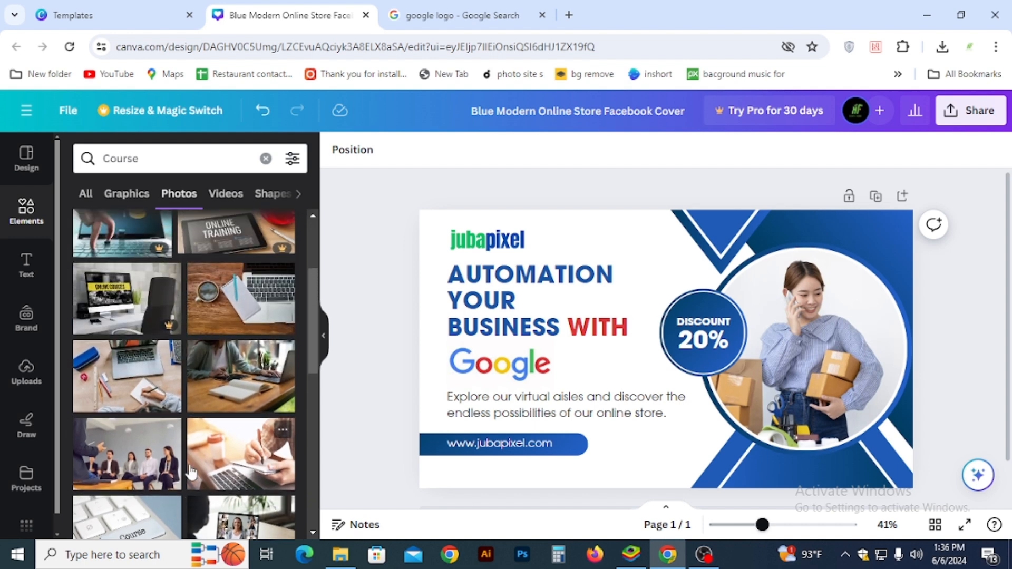
scroll(191, 471, "up", 2)
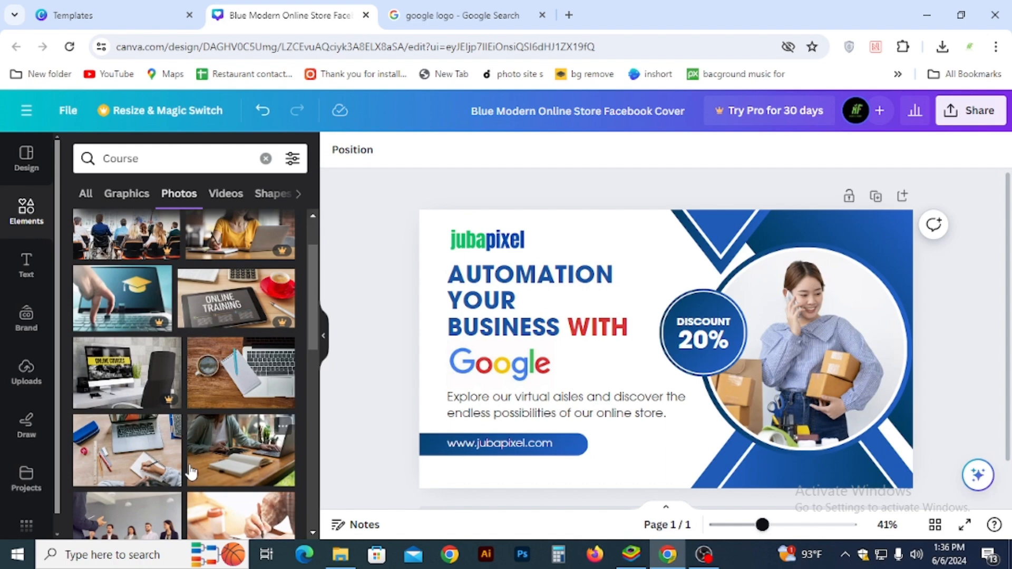
scroll(191, 470, "up", 2)
scroll(191, 471, "down", 10)
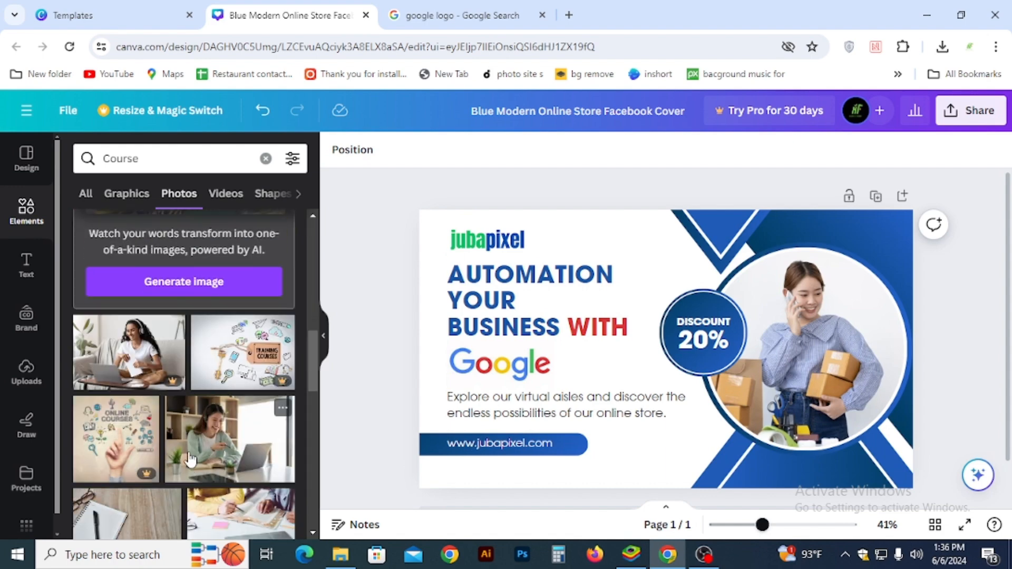
scroll(136, 462, "down", 4)
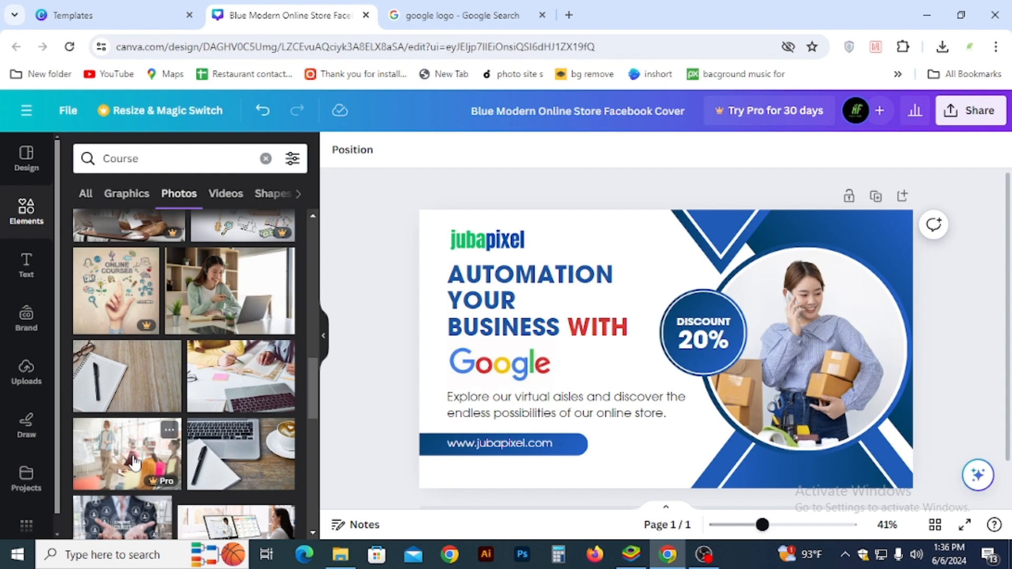
left_click_drag(232, 284, 749, 277)
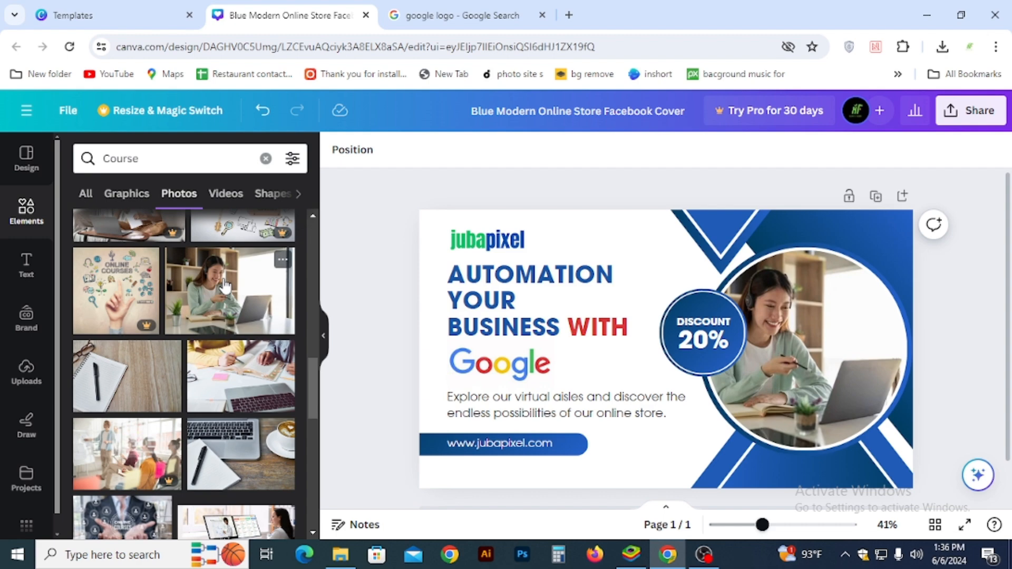
left_click_drag(225, 288, 750, 286)
left_click(481, 446)
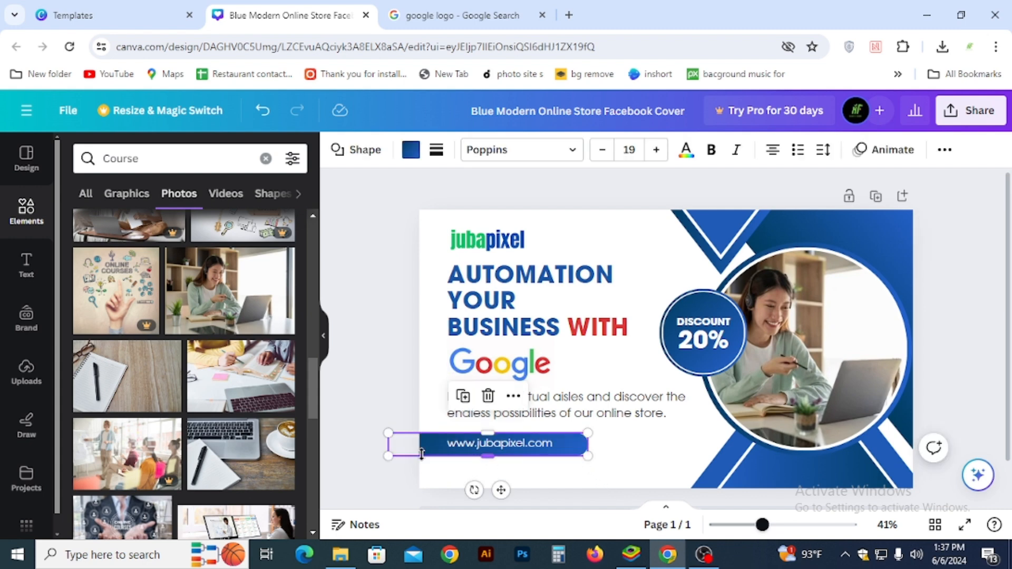
left_click(411, 149)
scroll(109, 337, "down", 4)
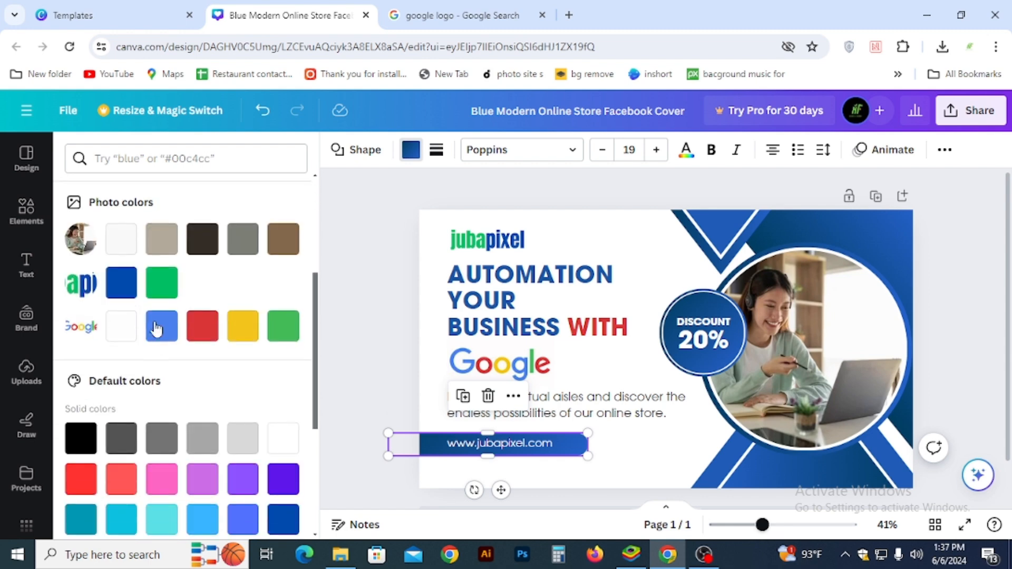
left_click(283, 327)
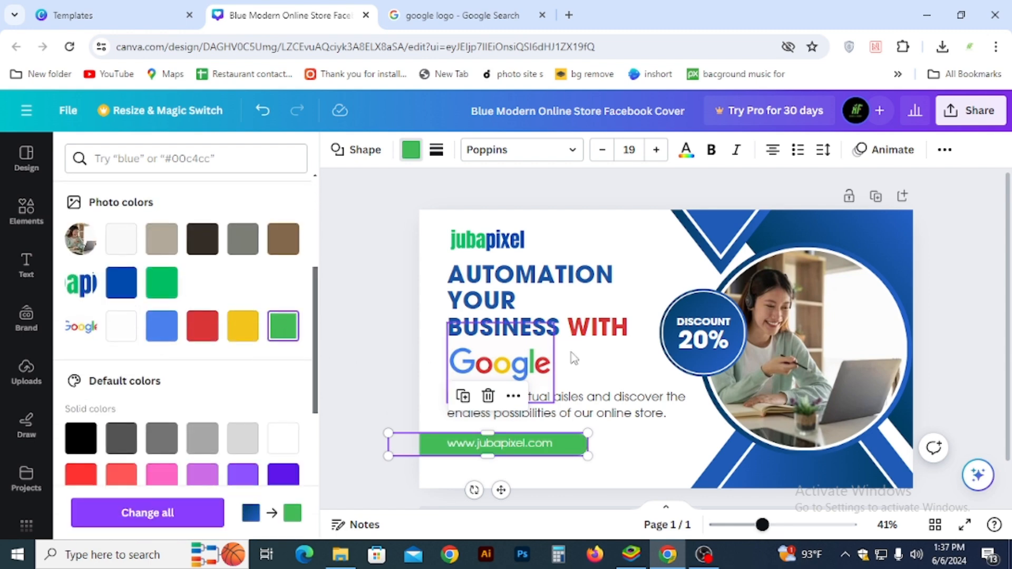
- Try green on the inner triangle below the photo circle, settling on the lighter solid blue from the document colors
left_click(792, 476)
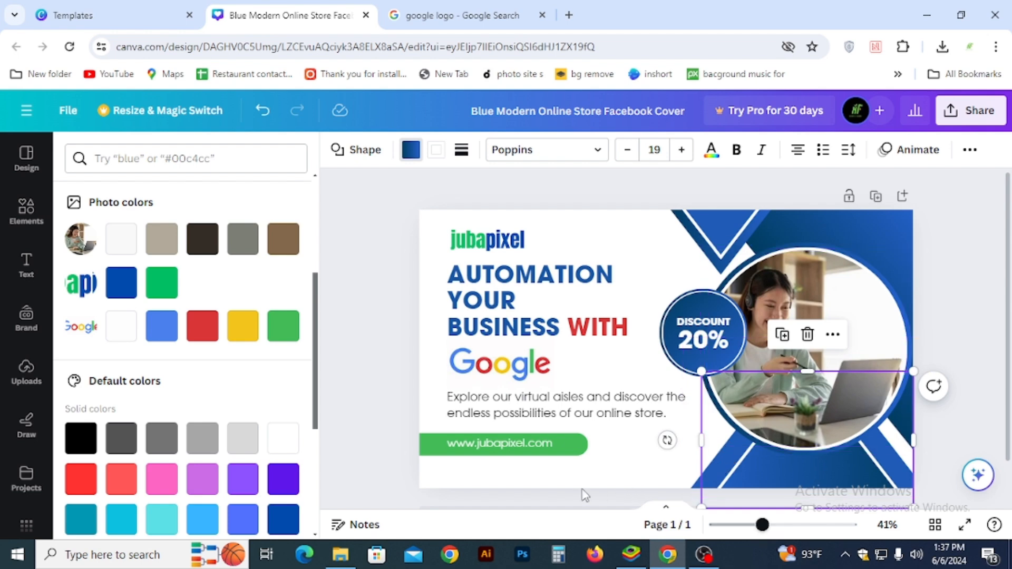
key("Escape")
left_click(985, 270)
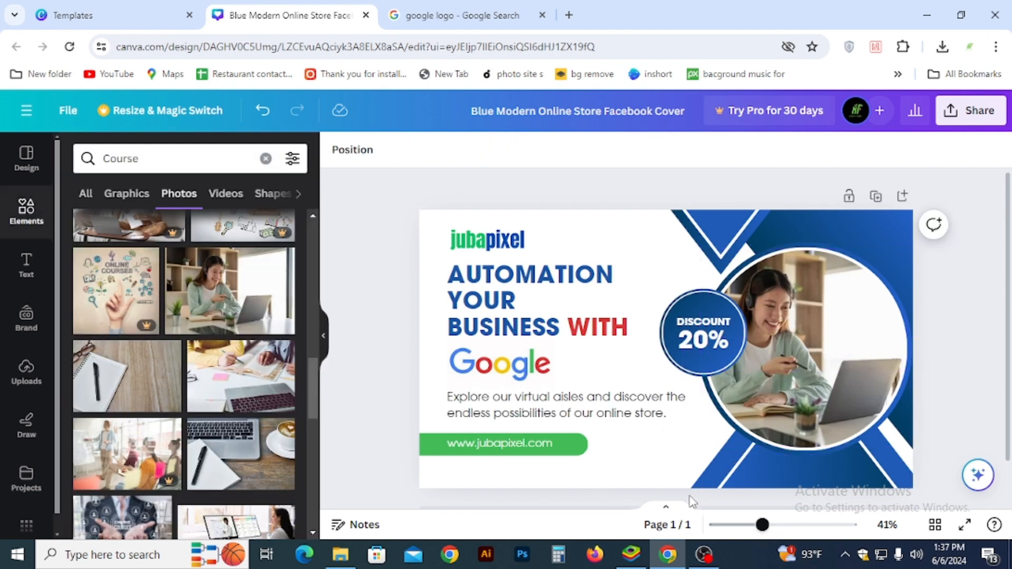
left_click_drag(931, 337, 703, 488)
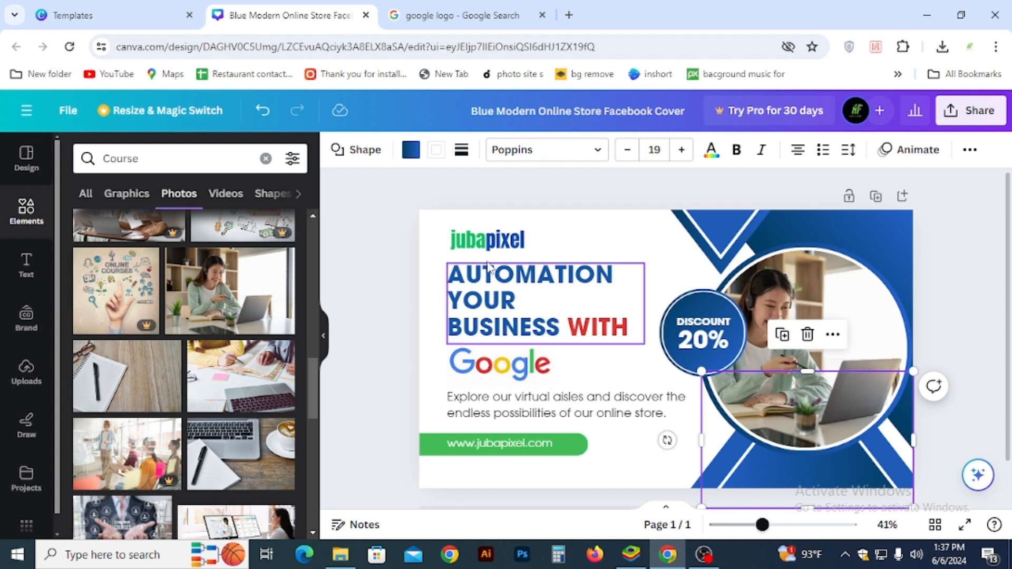
left_click(411, 151)
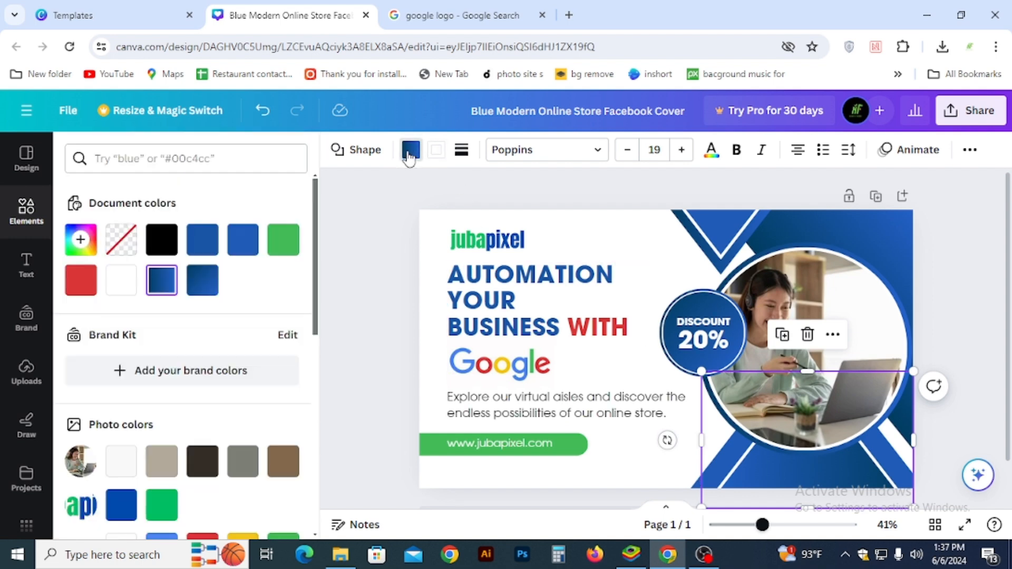
left_click(284, 239)
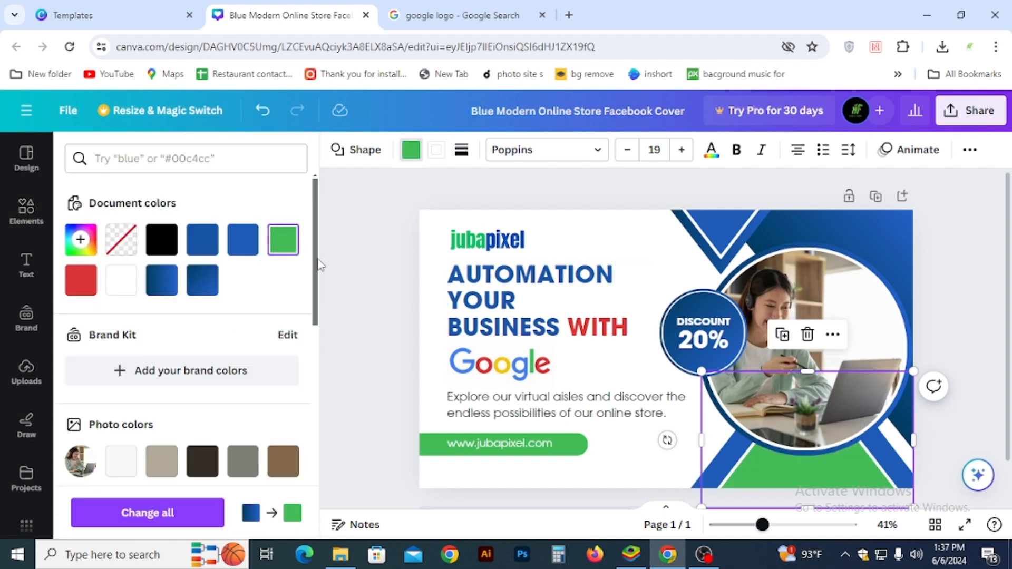
left_click(246, 241)
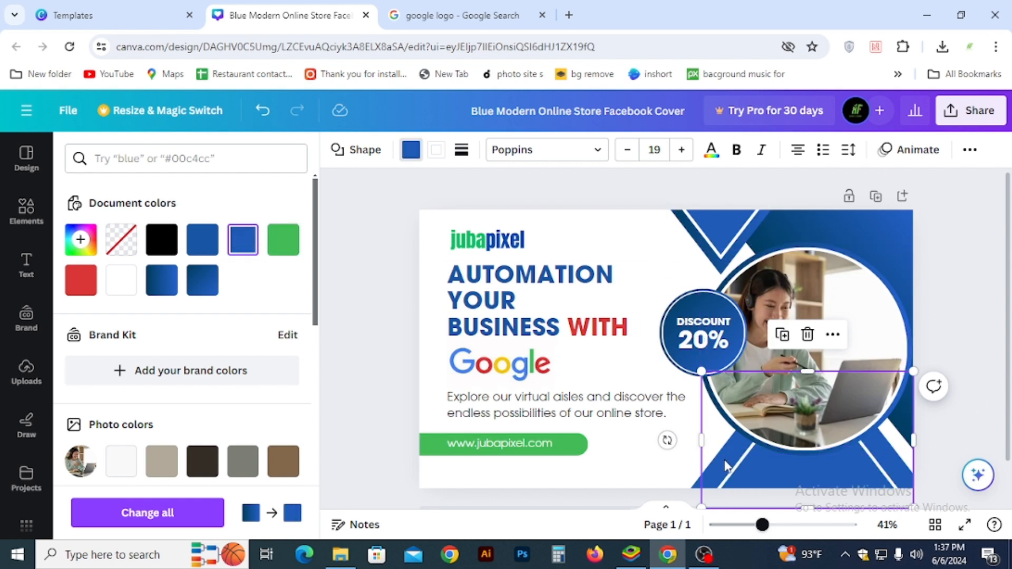
key("Escape")
left_click(965, 290)
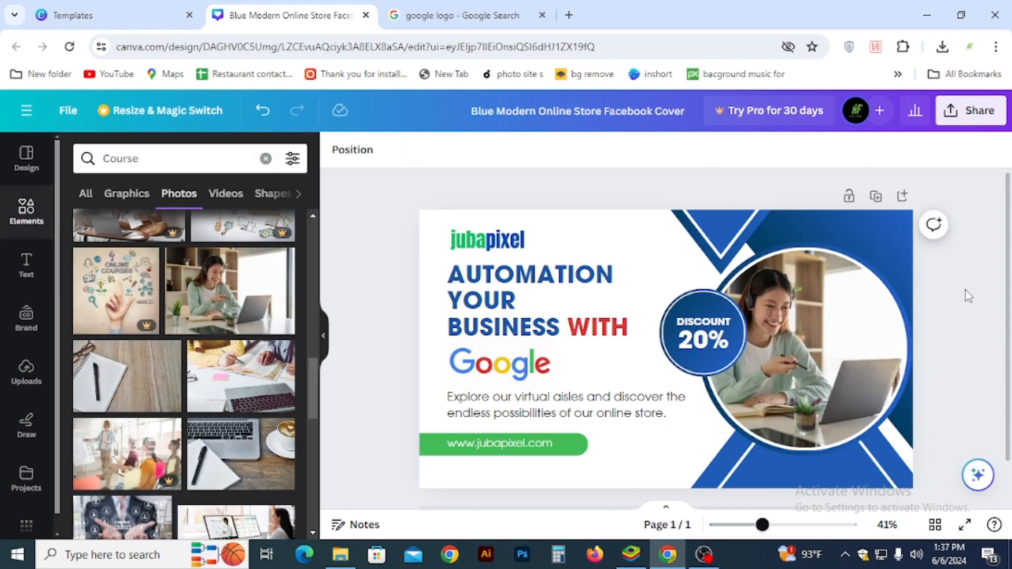
- Recolor the outer triangle behind the one below the photo circle with the green document color
left_click(698, 489)
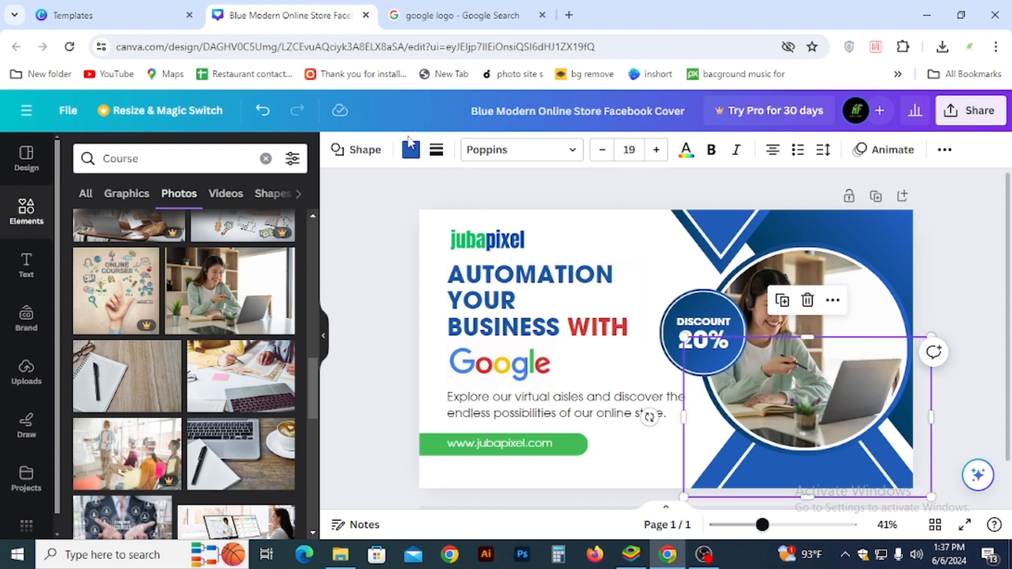
left_click(410, 151)
left_click(283, 239)
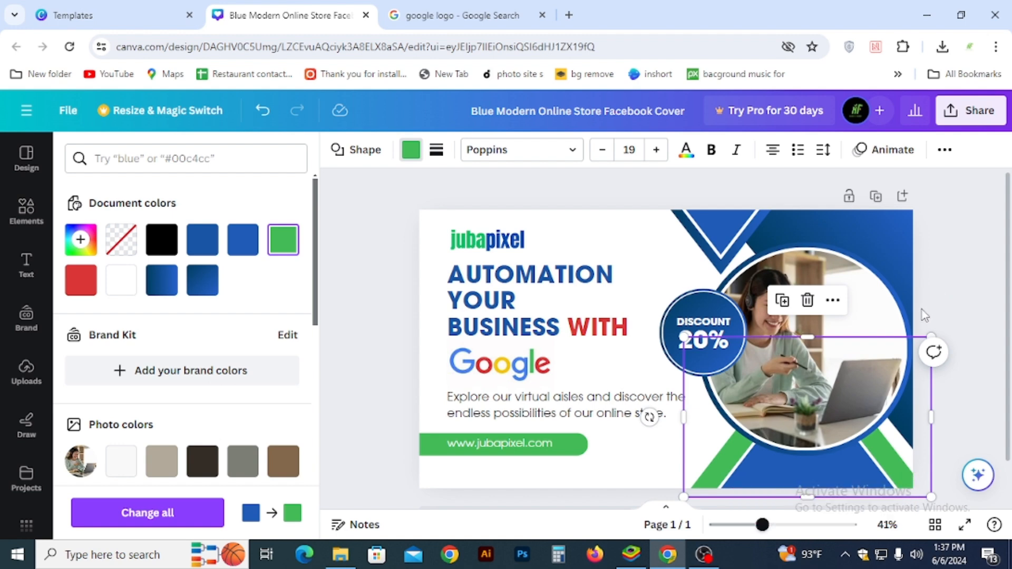
left_click(965, 277)
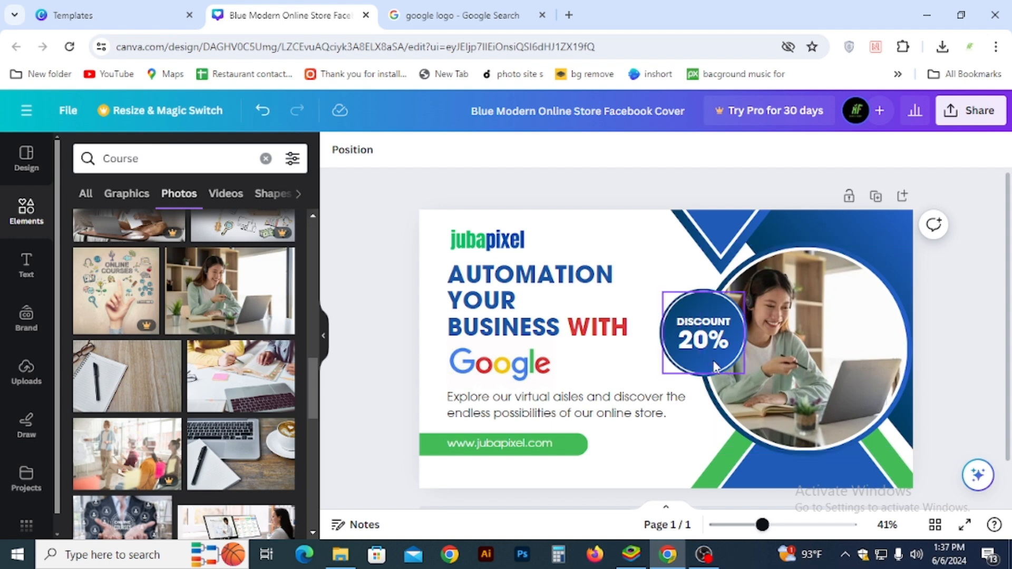
- Fill the inner circle of the DISCOUNT 20% badge with the red document color
left_click(695, 348)
left_click(338, 150)
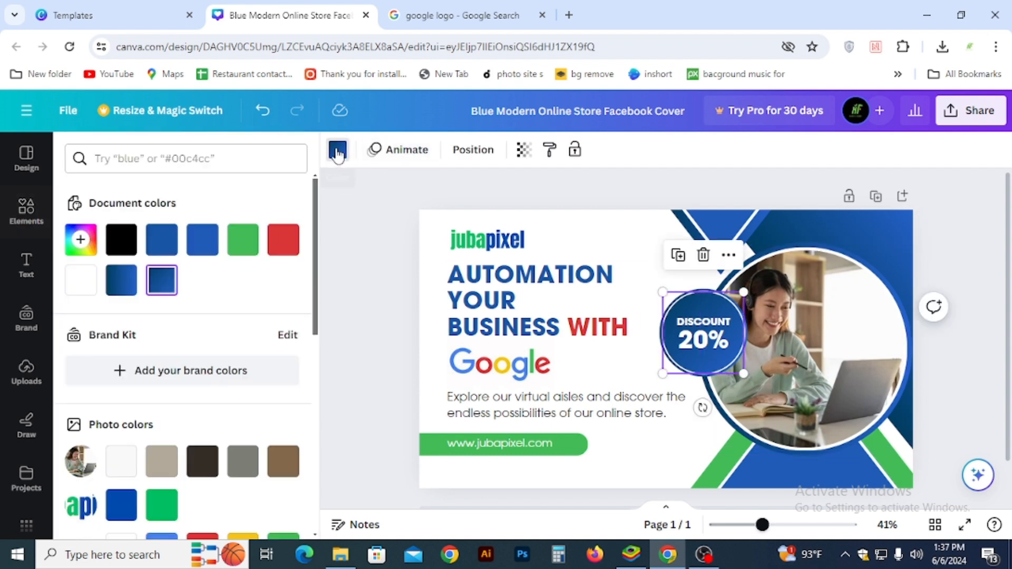
left_click(283, 240)
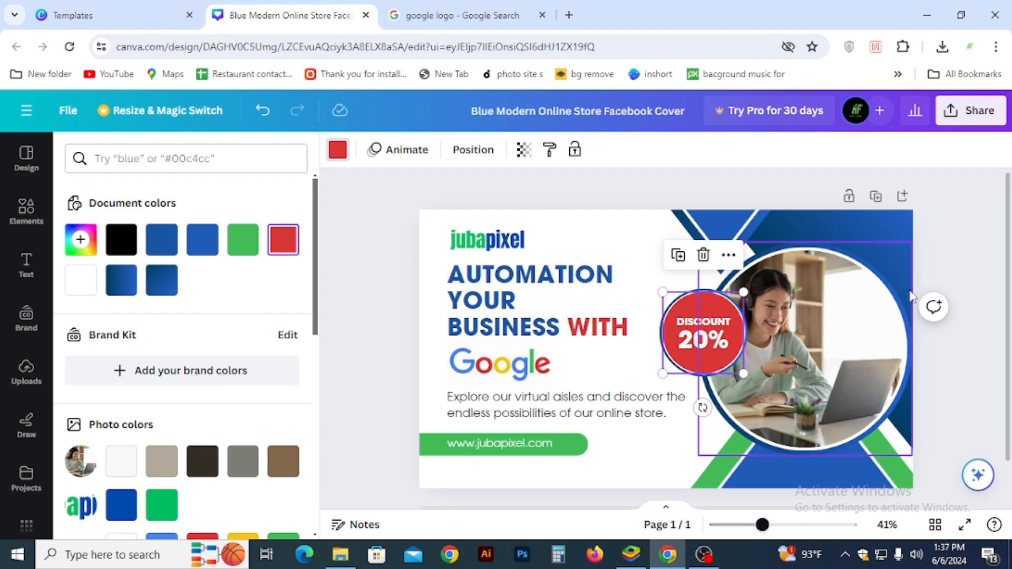
left_click(940, 251)
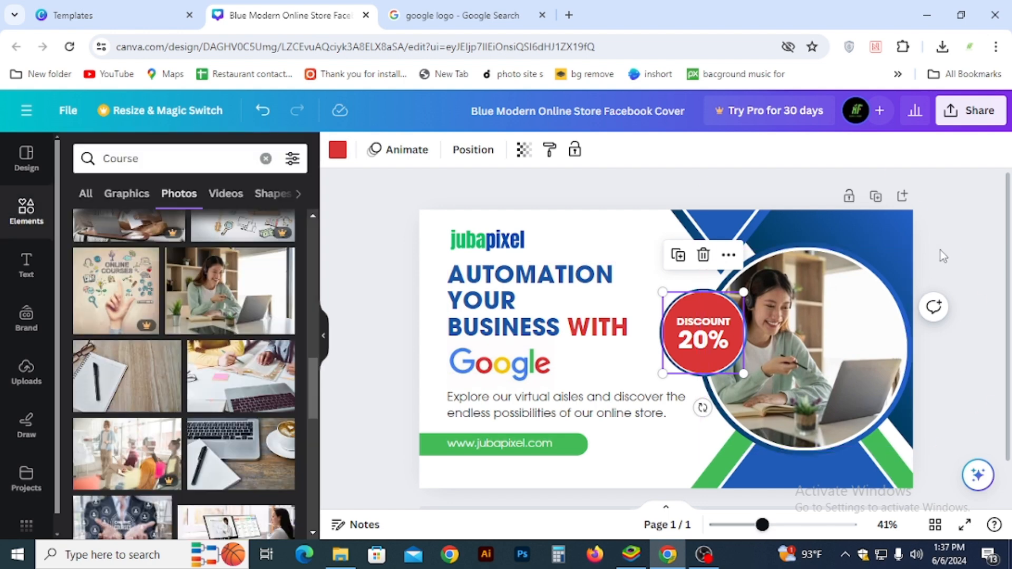
left_click(940, 251)
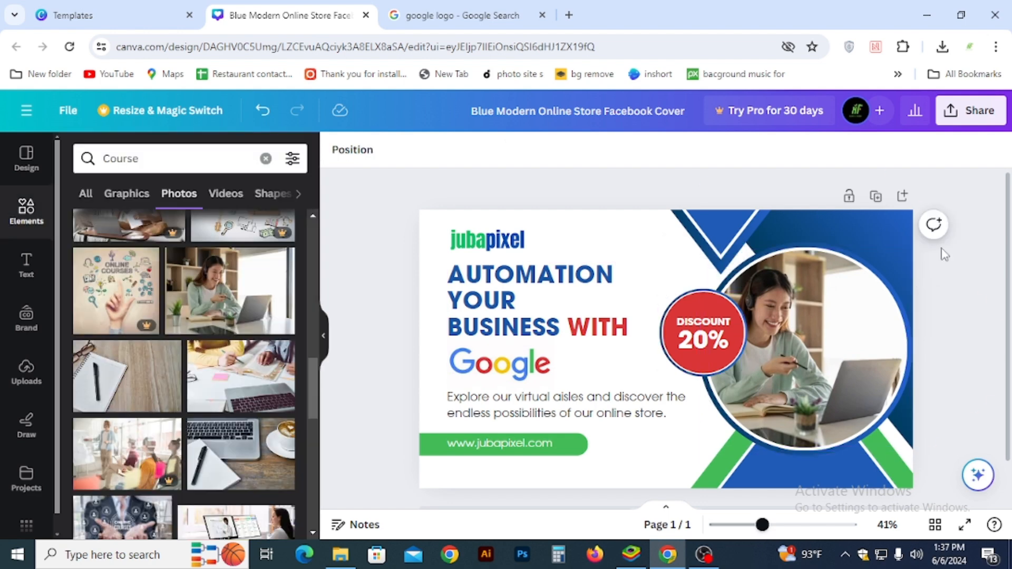
- Recolor the discount badge's outer ring, trying green and settling on the red document color
left_click(704, 372)
left_click(411, 150)
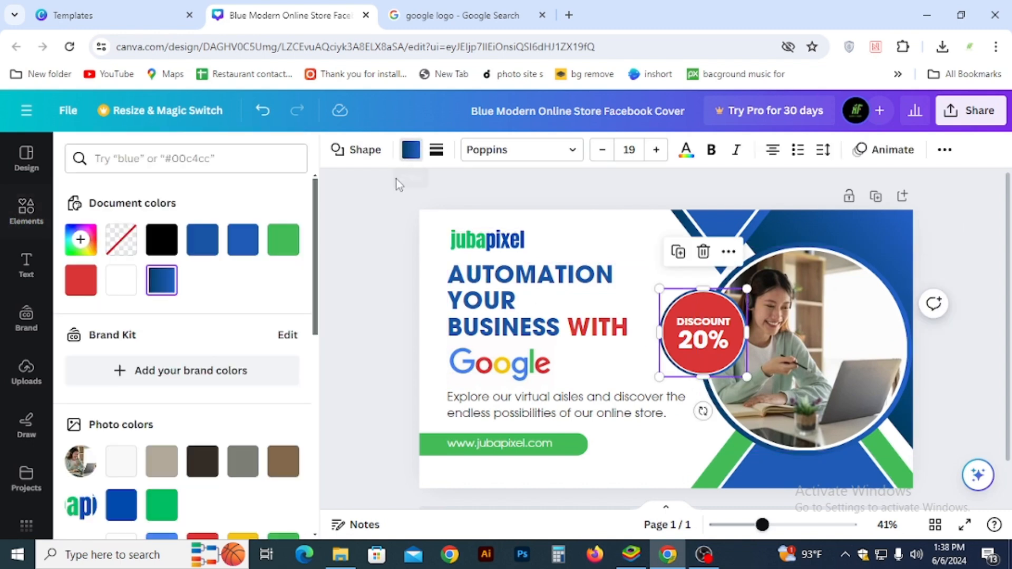
left_click(283, 241)
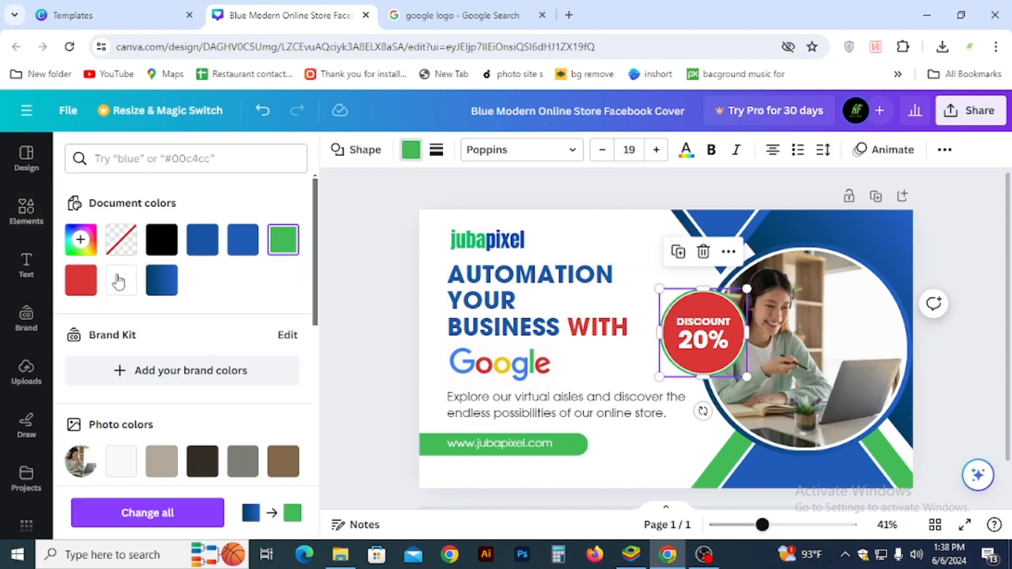
left_click(96, 285)
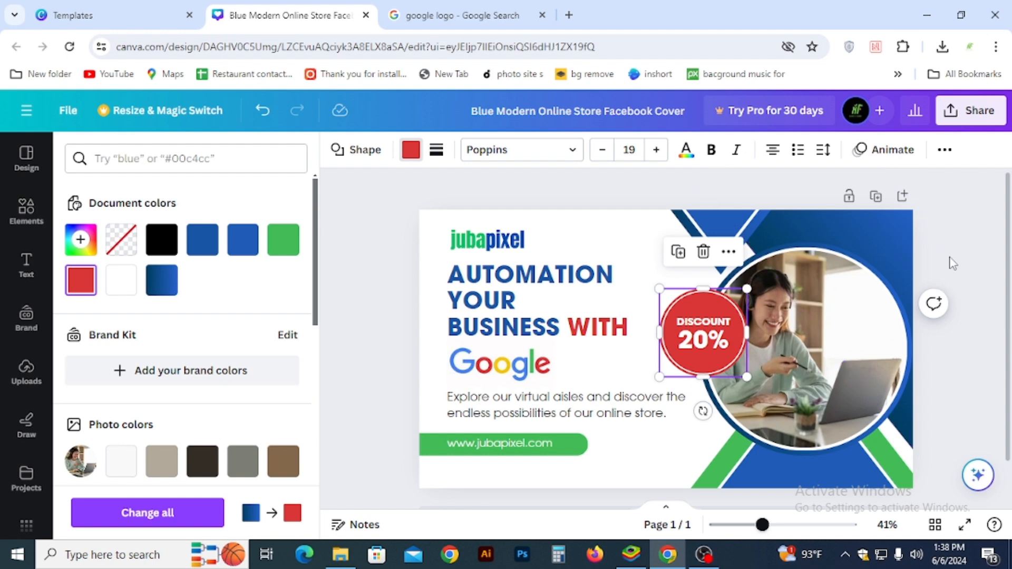
- Deselect the discount badge and download the finished Facebook cover as a JPG at the default size and quality
key("Escape")
left_click(965, 250)
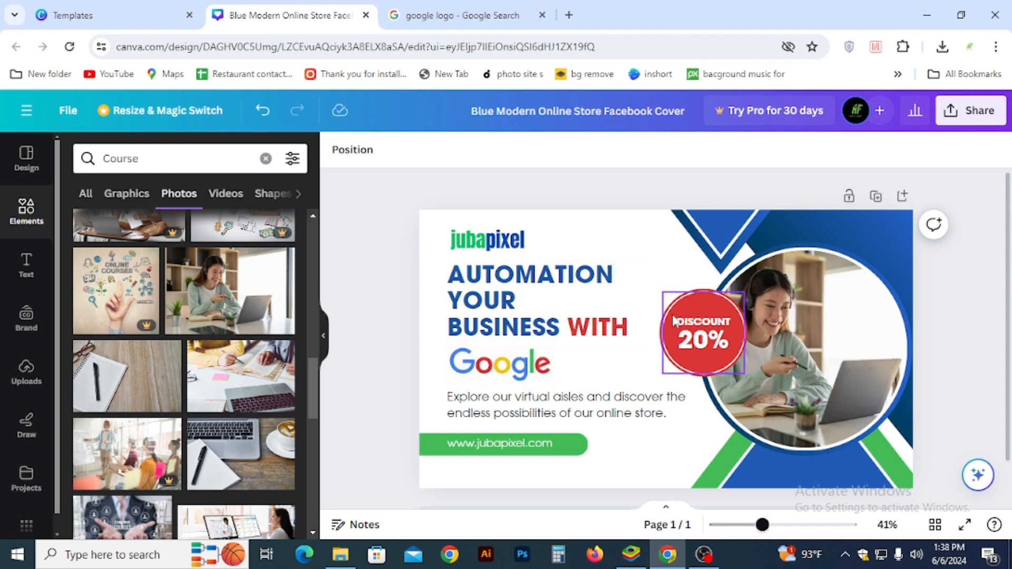
left_click(966, 116)
scroll(862, 271, "down", 2)
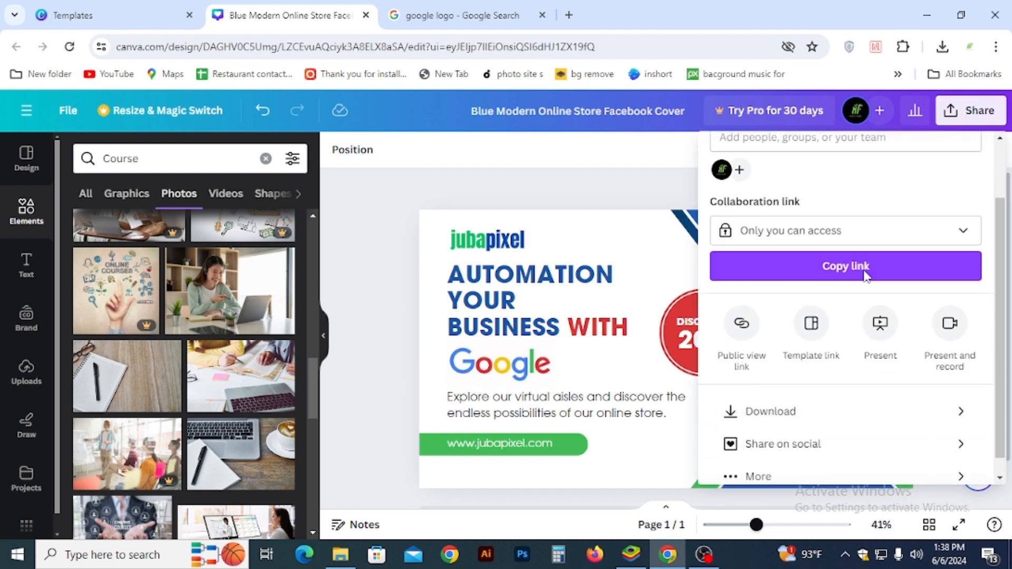
left_click(799, 418)
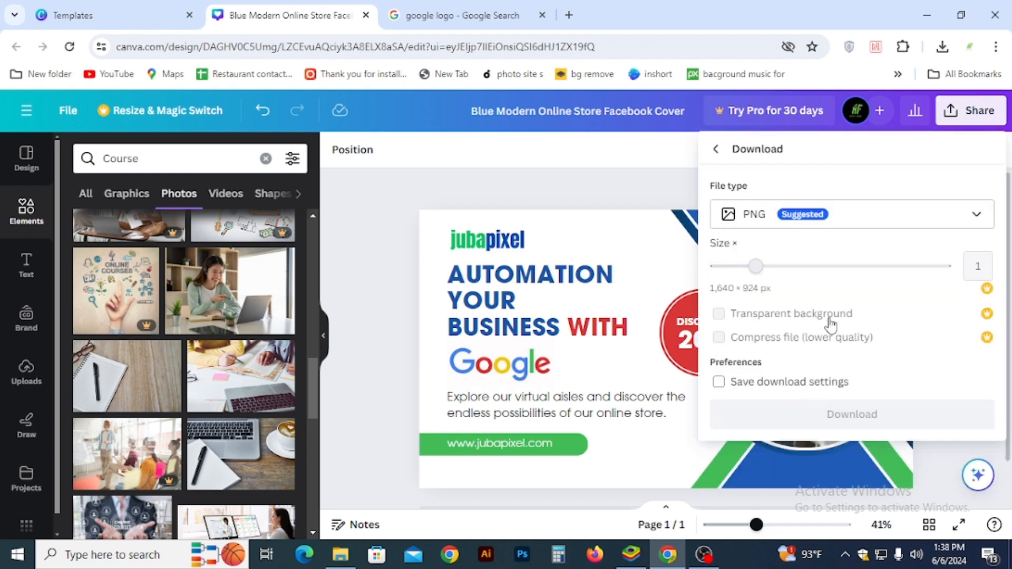
left_click(860, 215)
left_click(820, 262)
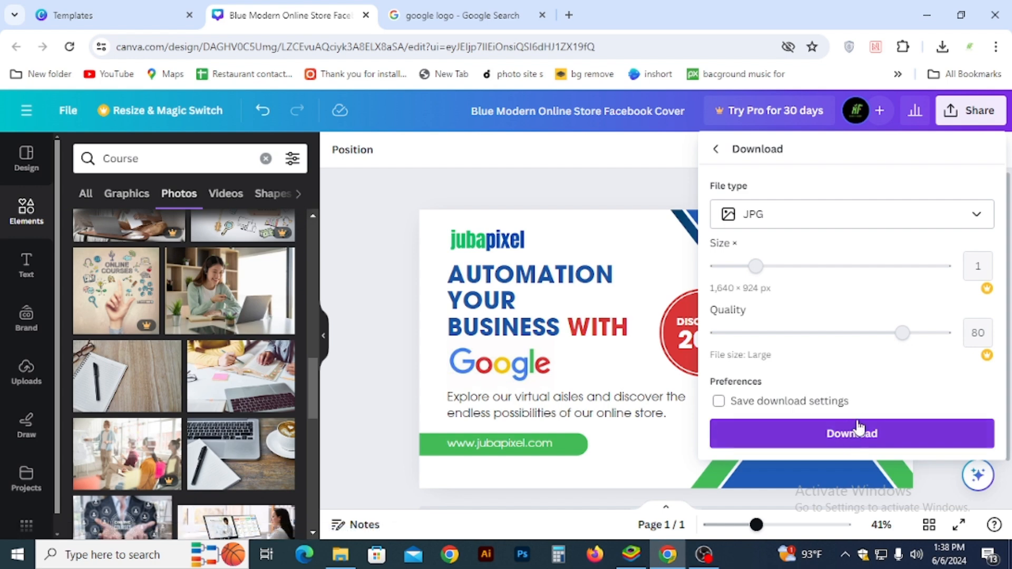
left_click(831, 433)
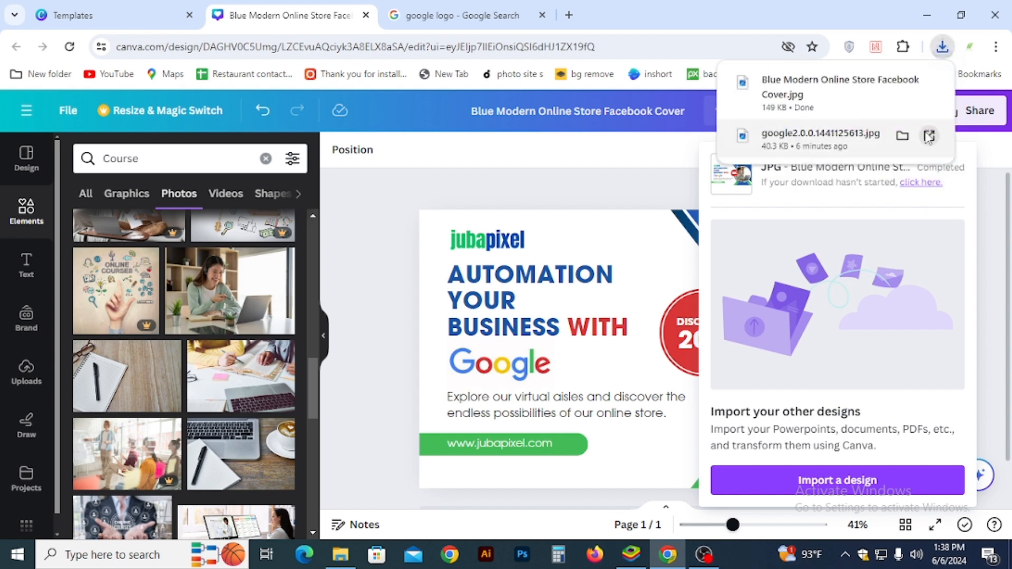
- View the downloaded Blue Modern Online Store Facebook Cover.jpg from its Downloads folder and return to the Canva design in Chrome
left_click(902, 84)
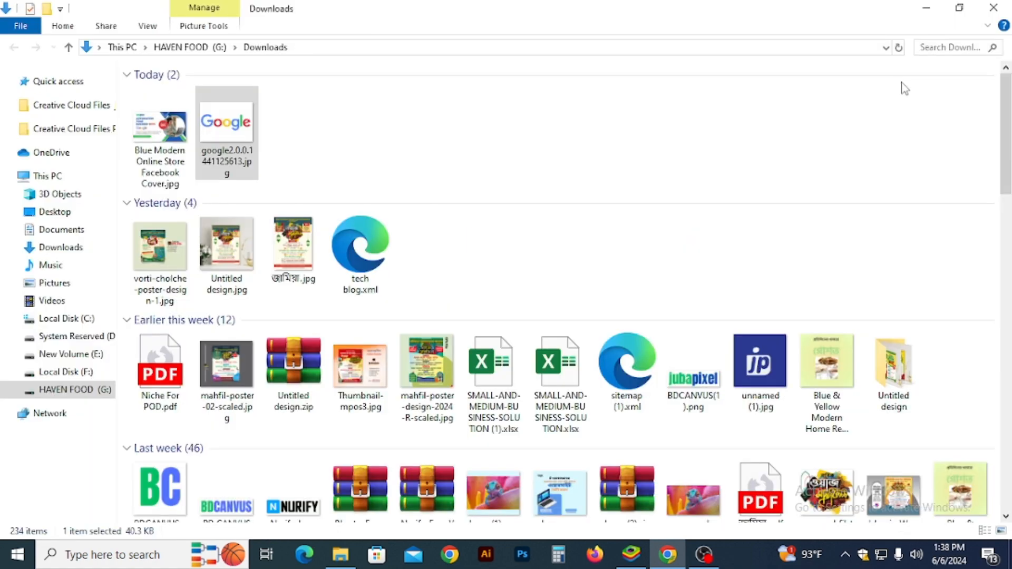
double_click(174, 136)
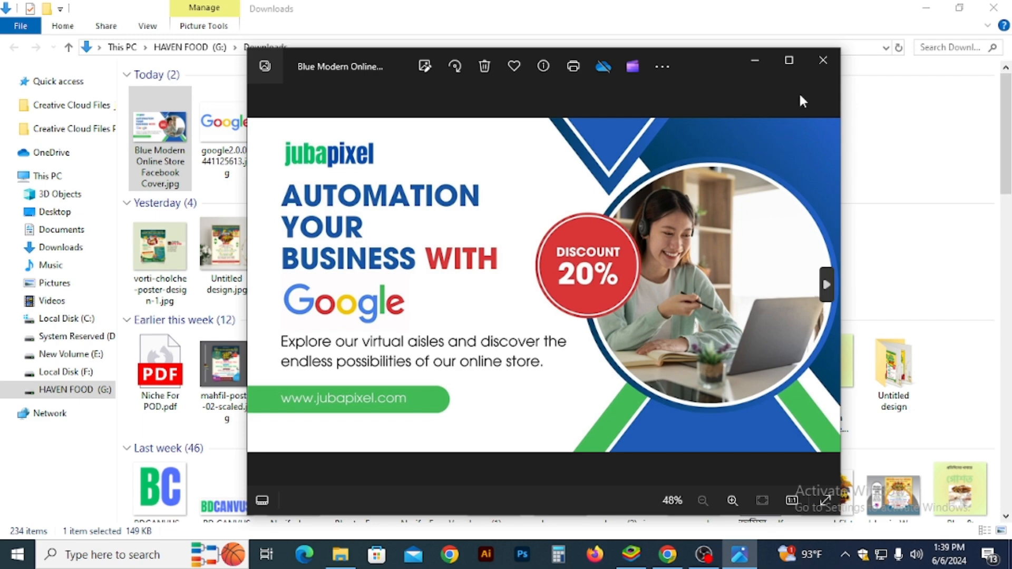
left_click(821, 62)
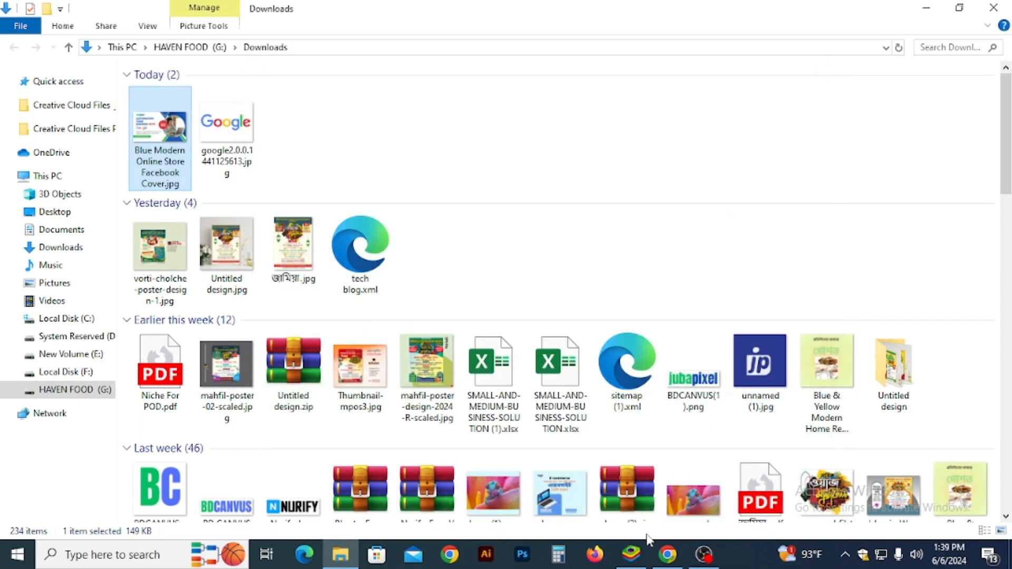
left_click(668, 555)
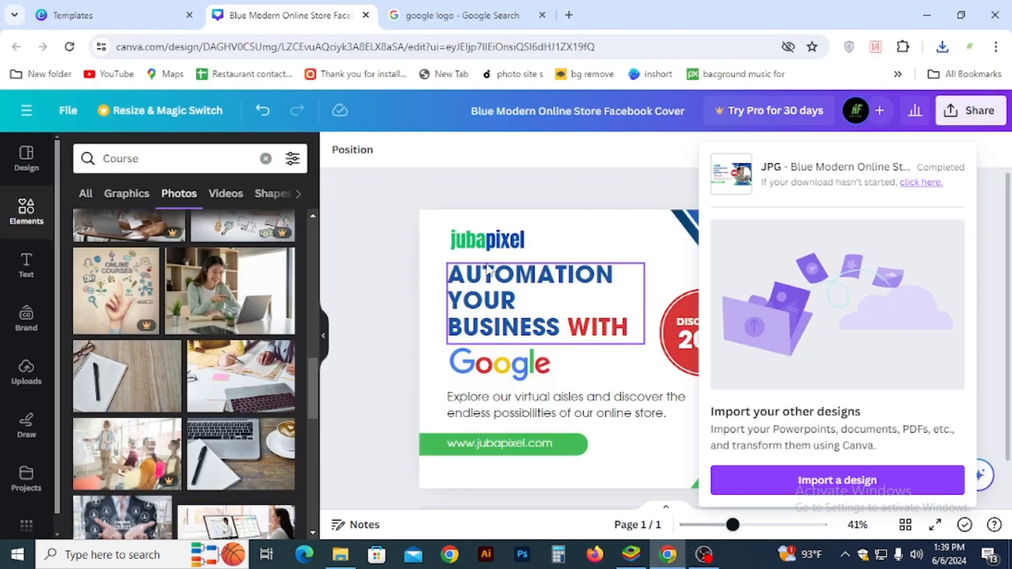
left_click(623, 246)
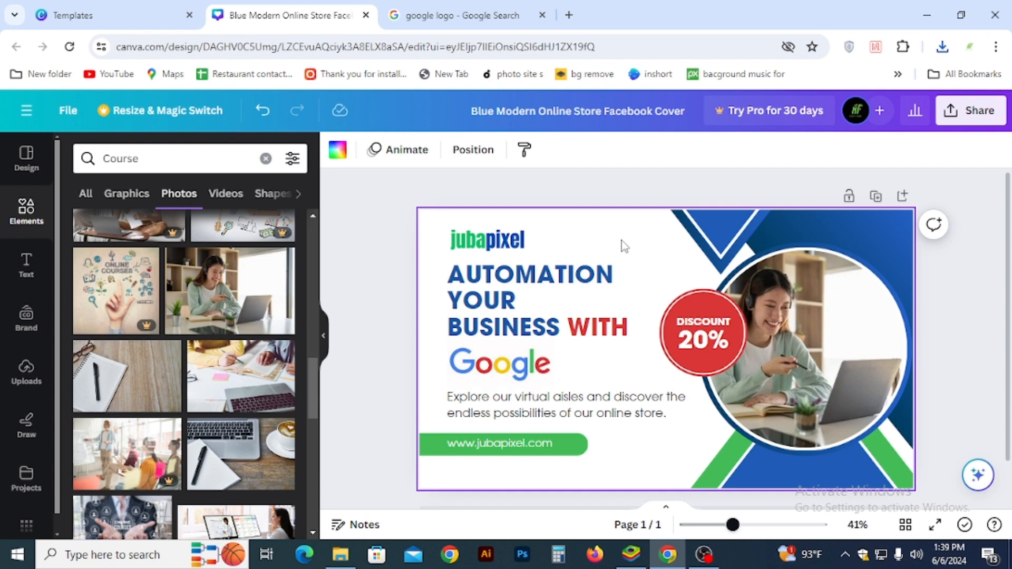